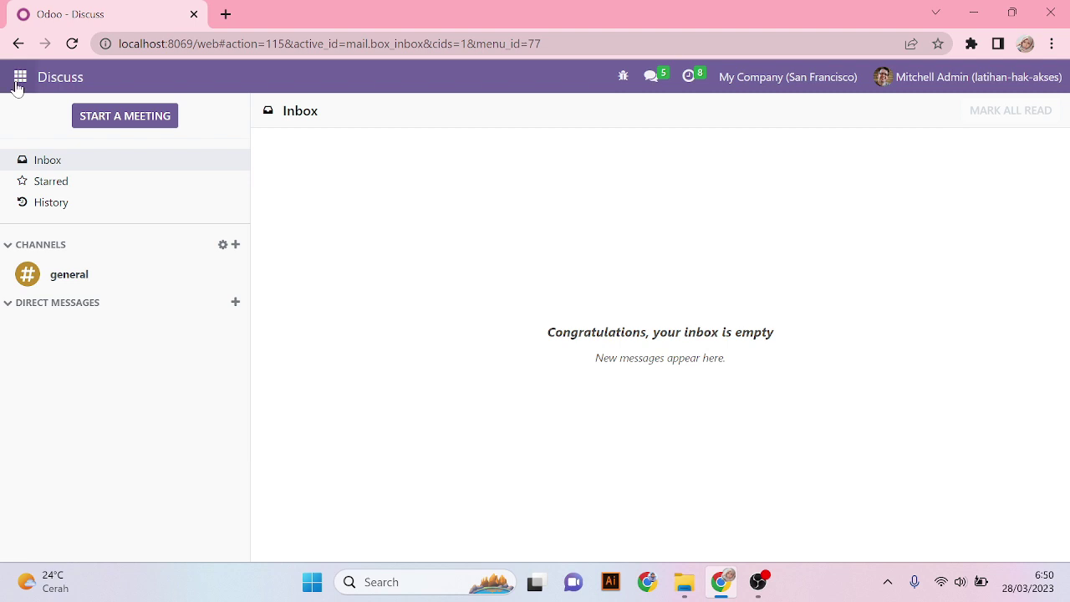
- Open the general settings and go to the developer mode activation options under Developer Tools
left_click(20, 79)
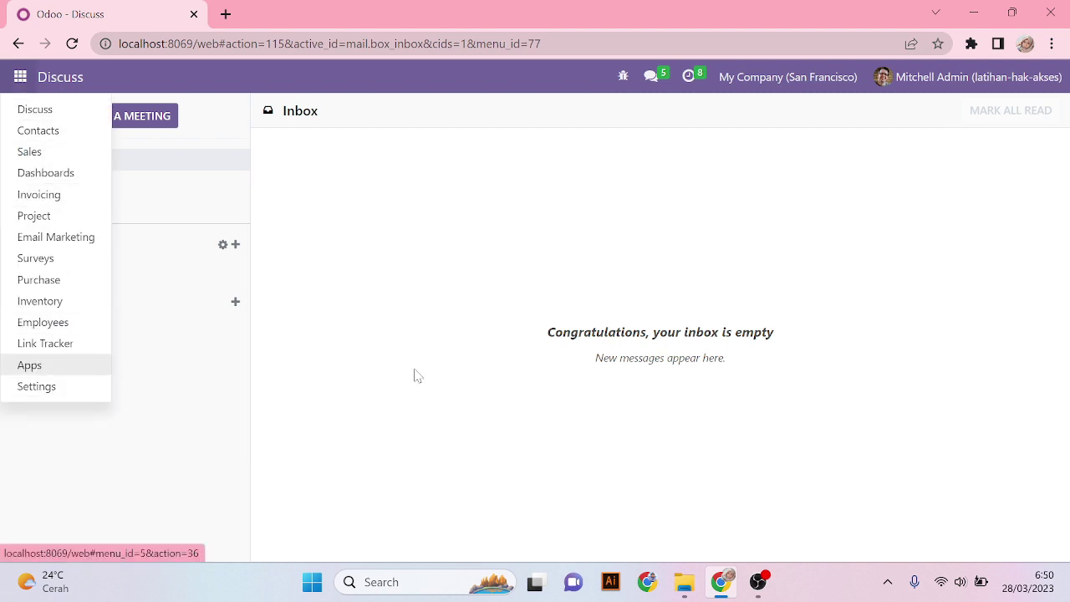
left_click(36, 393)
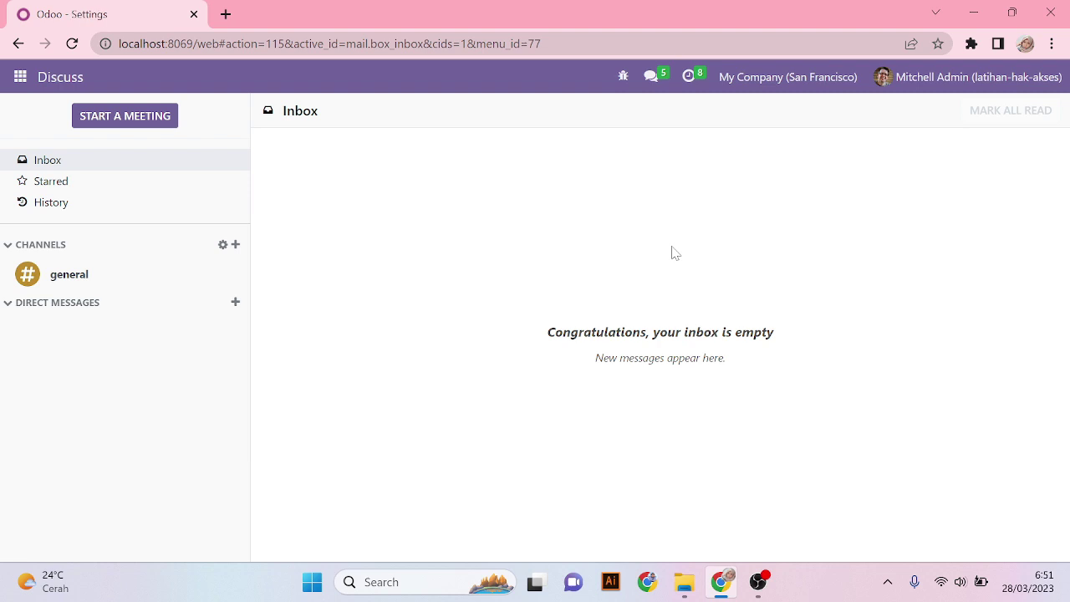
scroll(727, 316, "down", 3)
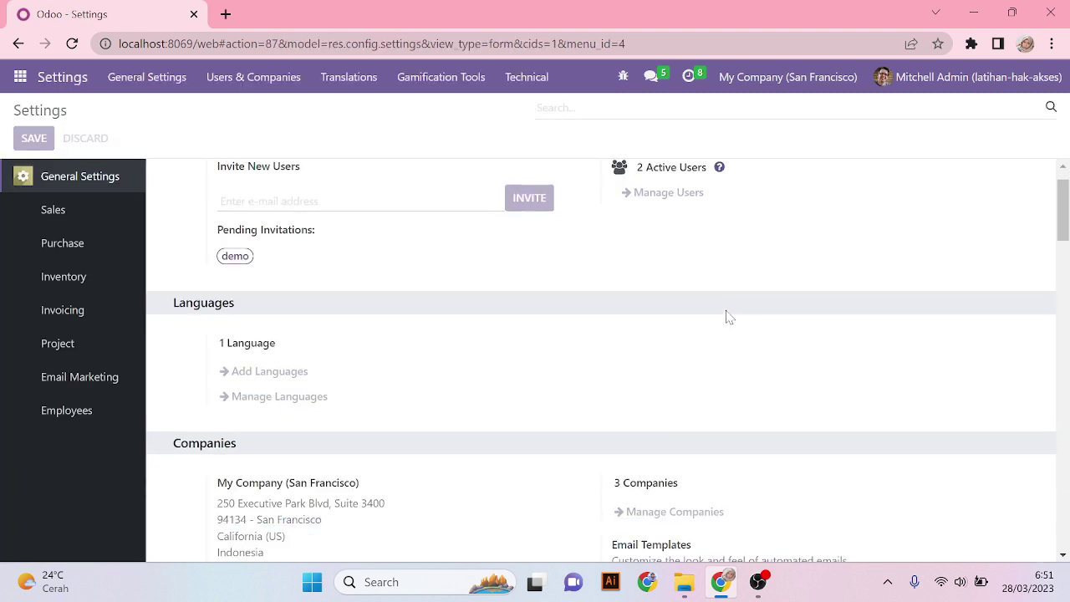
scroll(726, 315, "down", 5)
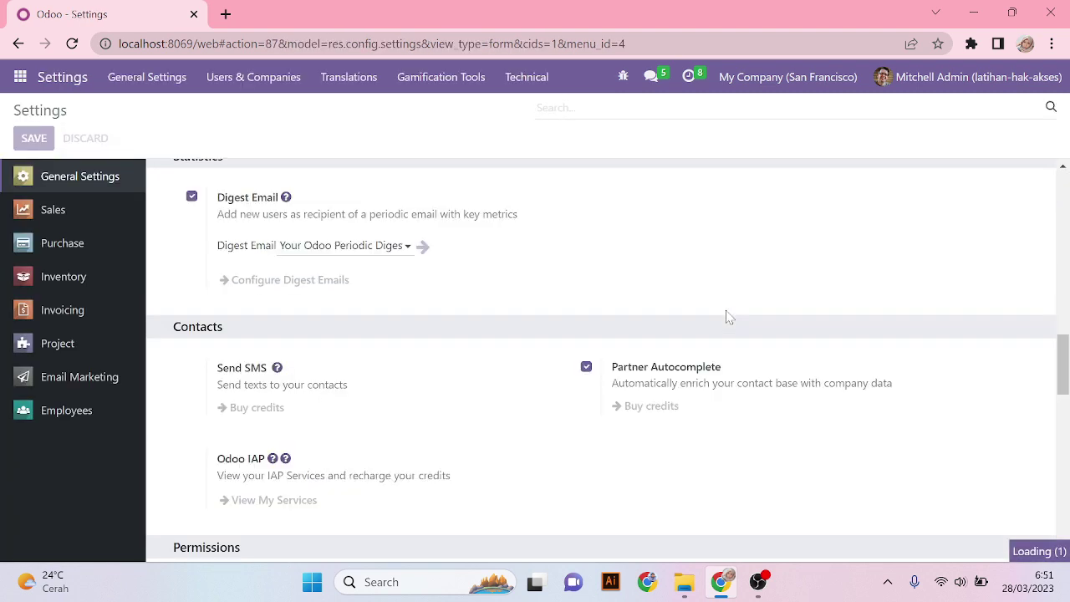
scroll(727, 315, "down", 10)
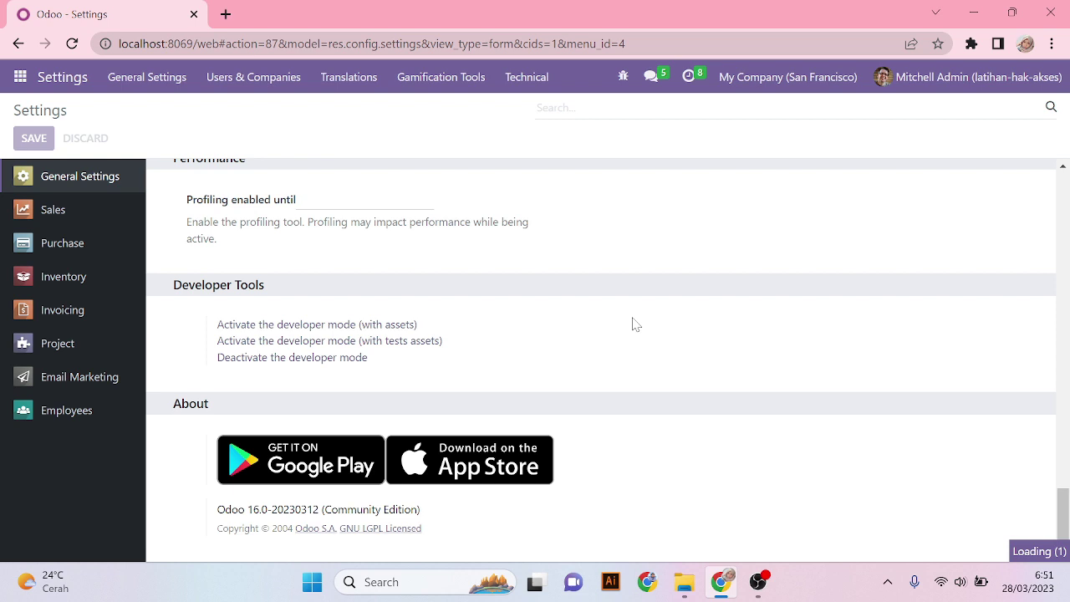
left_click(311, 326)
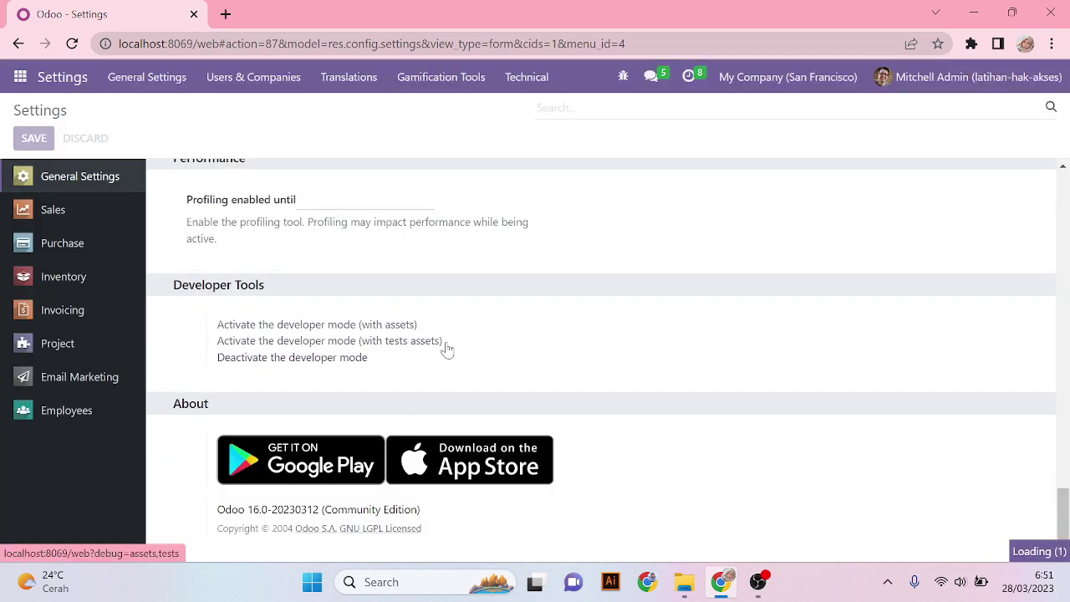
- Open the Manage Users list from the general settings
scroll(486, 327, "up", 13)
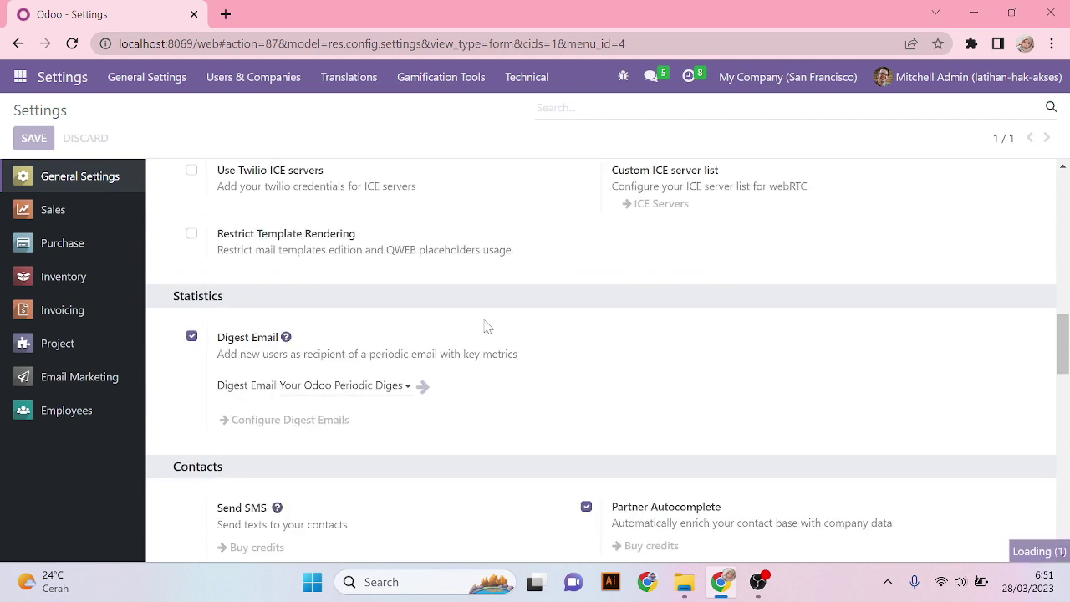
scroll(487, 327, "up", 11)
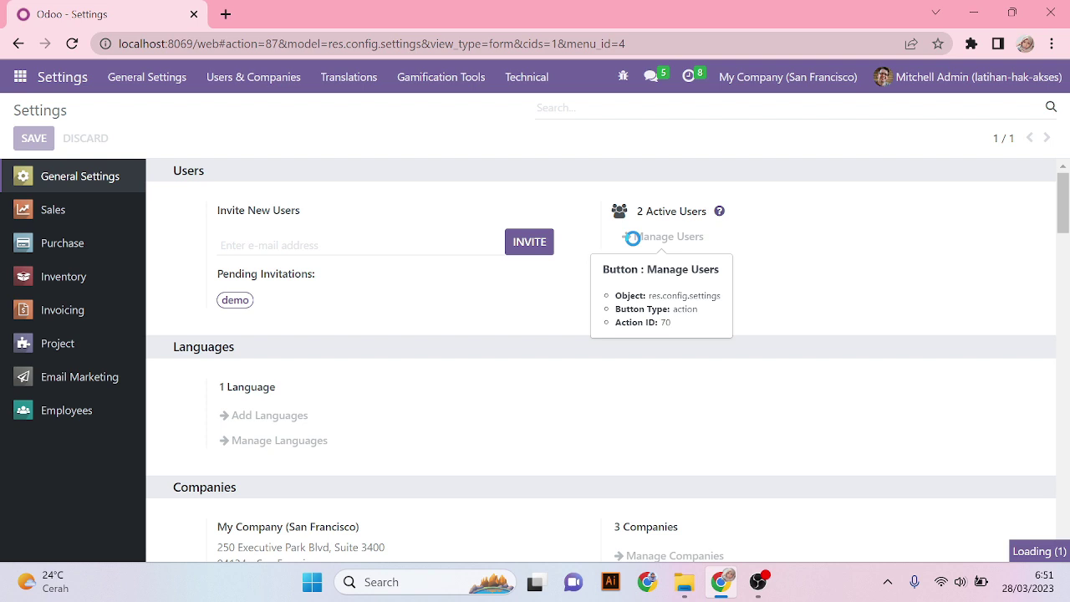
left_click(633, 237)
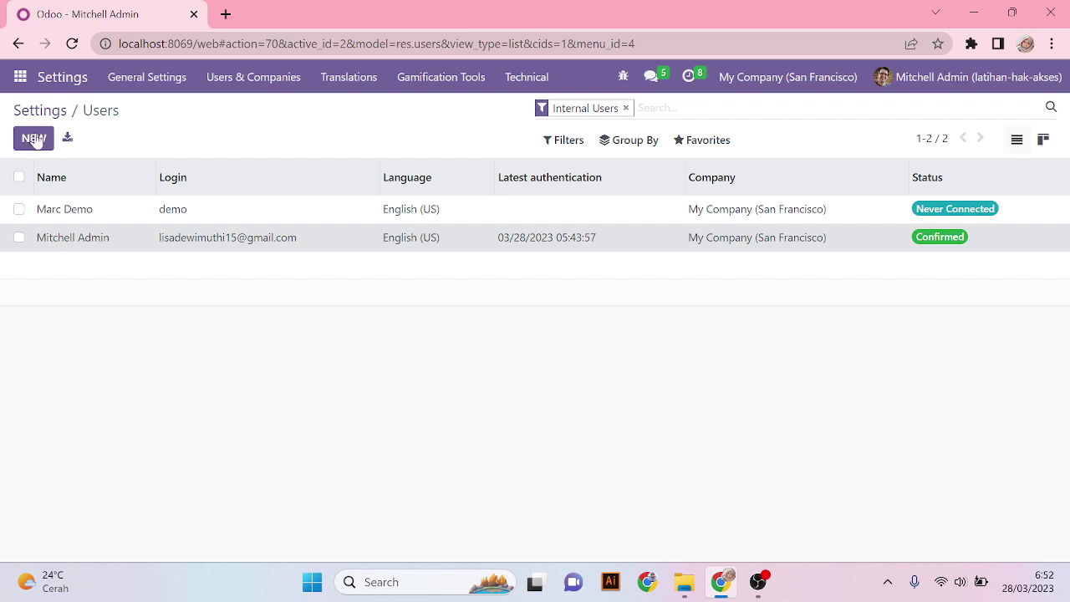
left_click(35, 139)
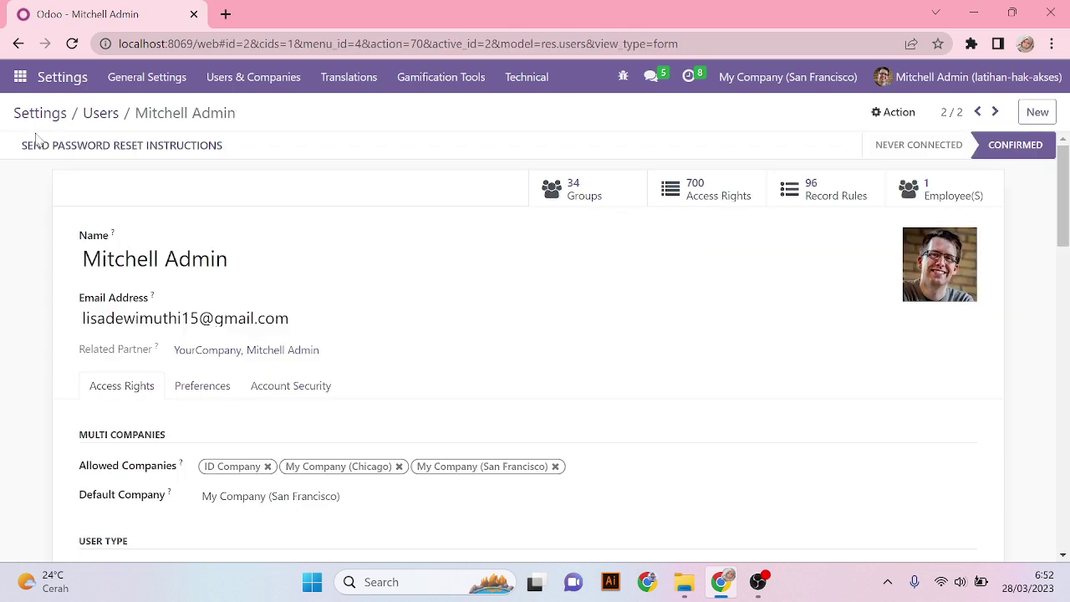
left_click(99, 120)
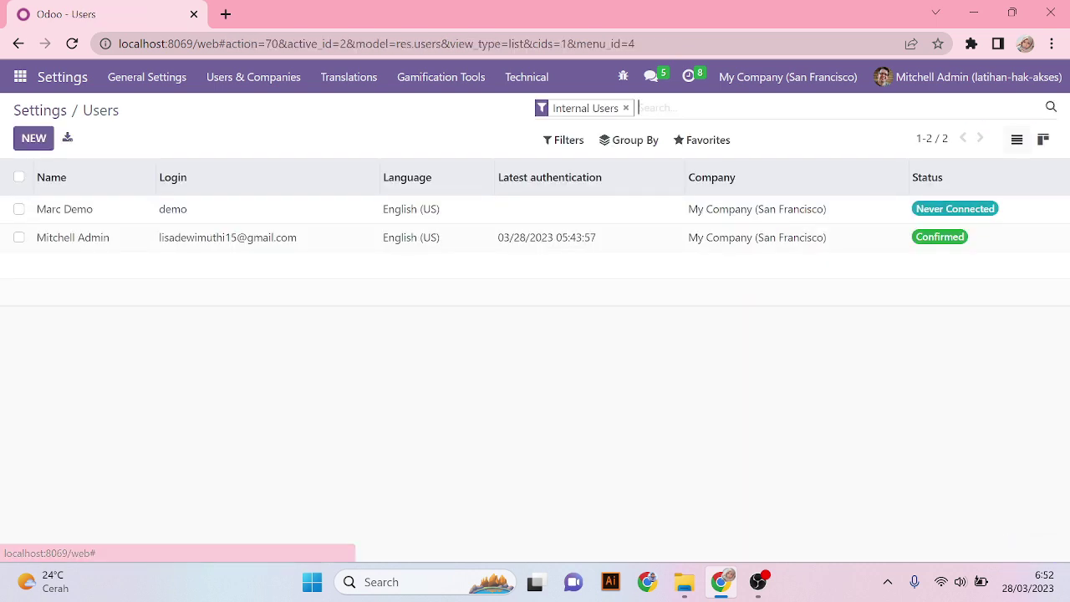
- Import user records from the Excel file with the Name, Login and Password columns, testing the import first
left_click(694, 142)
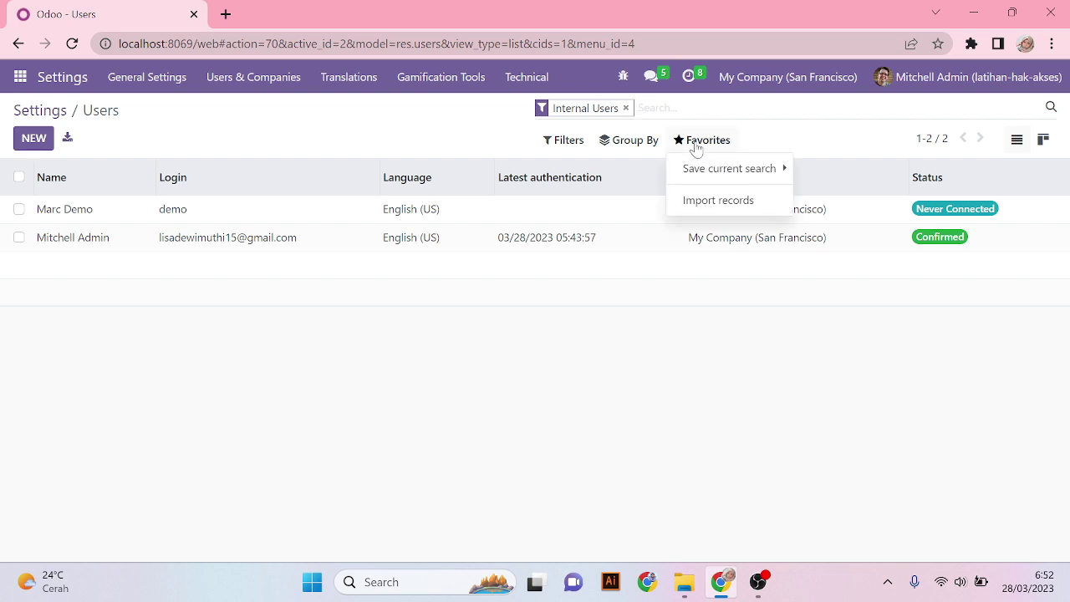
left_click(711, 205)
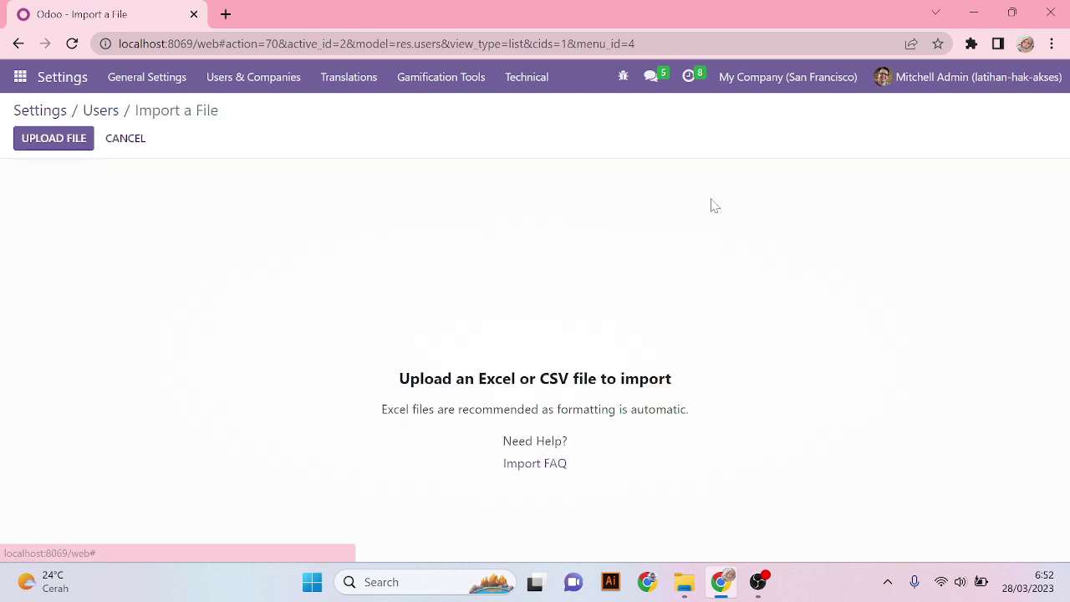
left_click(71, 146)
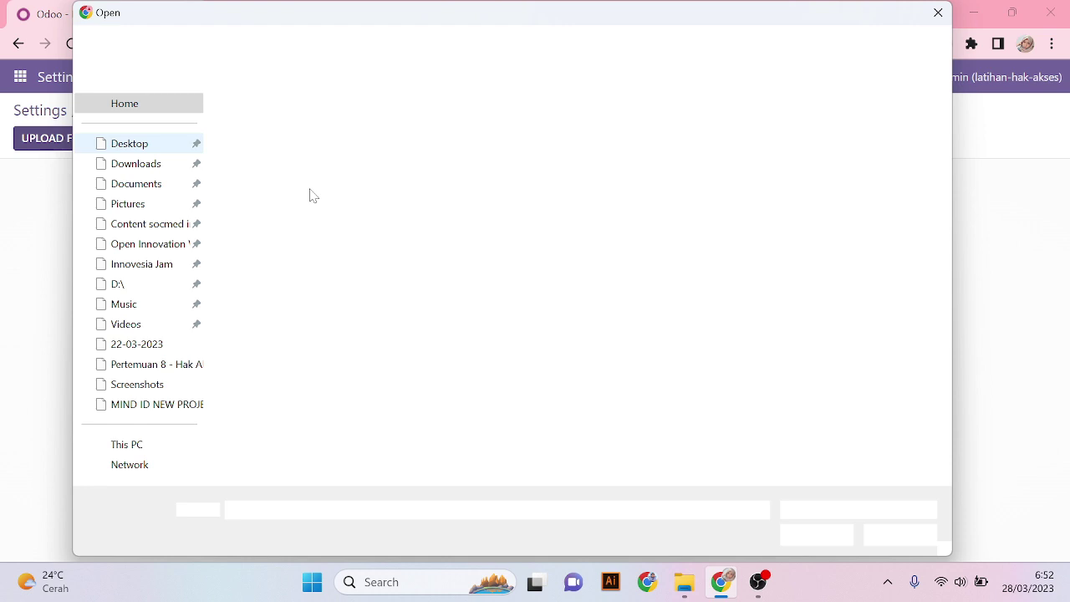
double_click(353, 140)
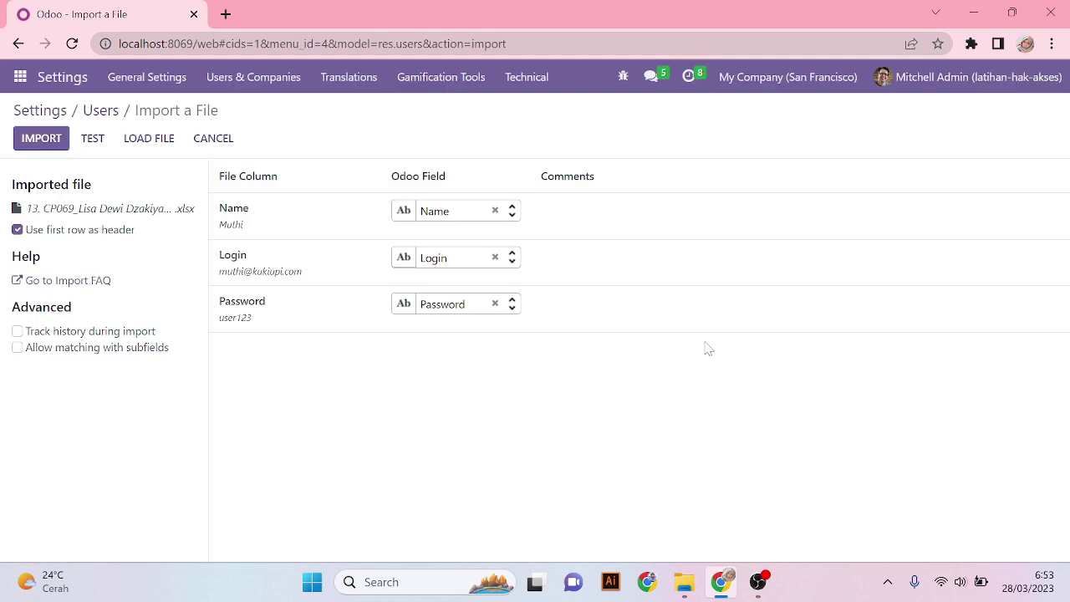
left_click(93, 139)
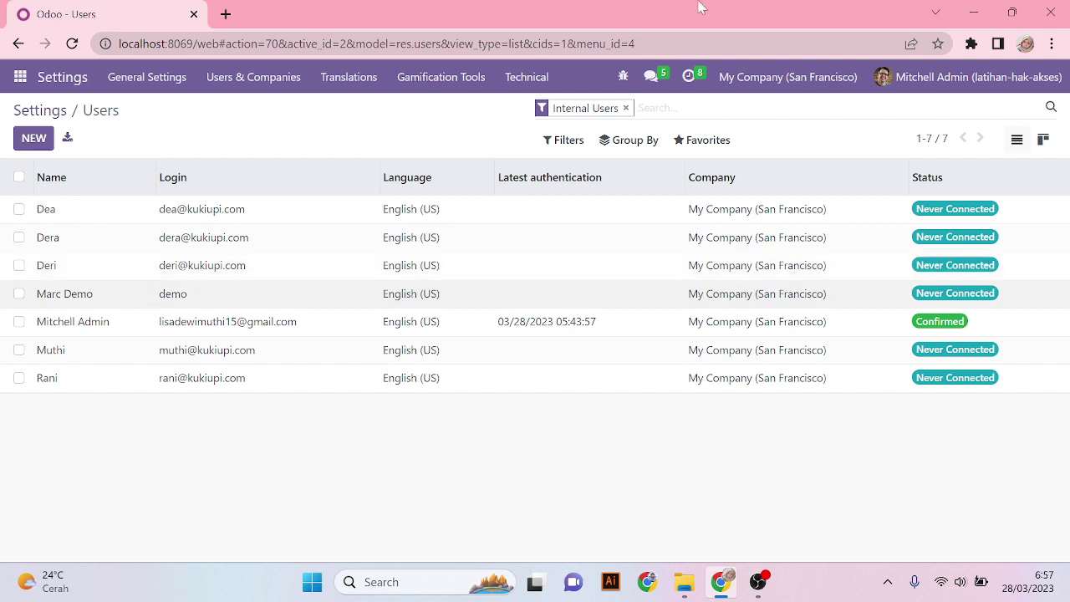
- Open the record of the sixth user in the users list
left_click(112, 352)
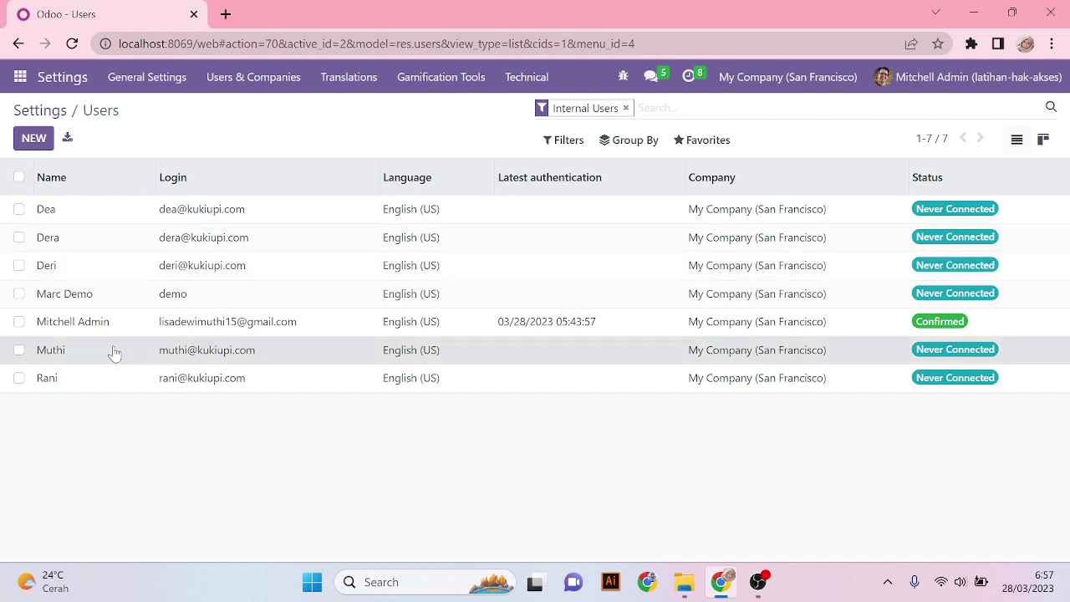
left_click(758, 578)
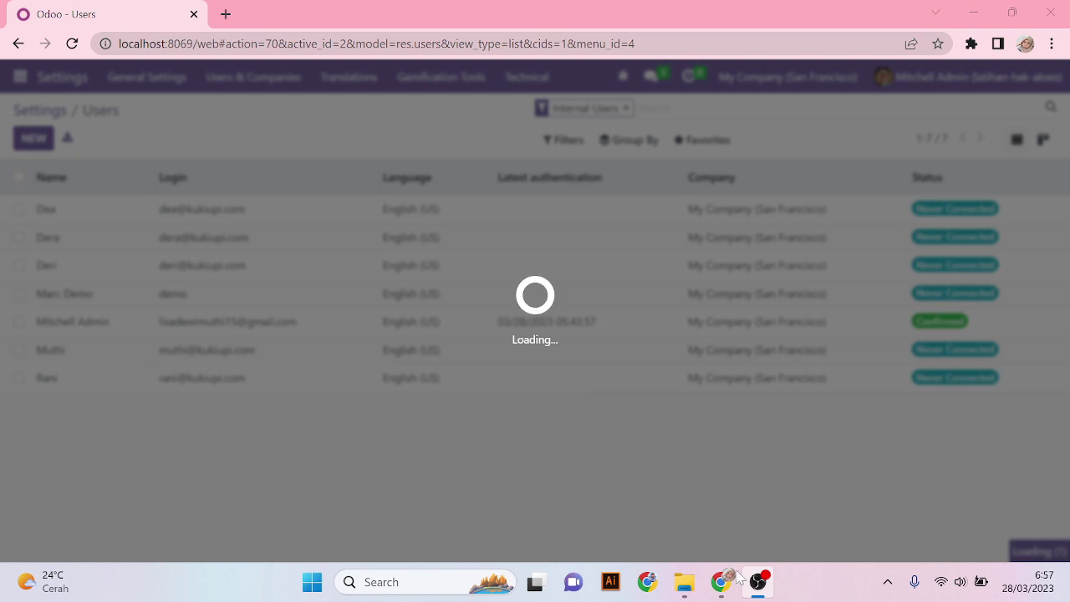
left_click(722, 582)
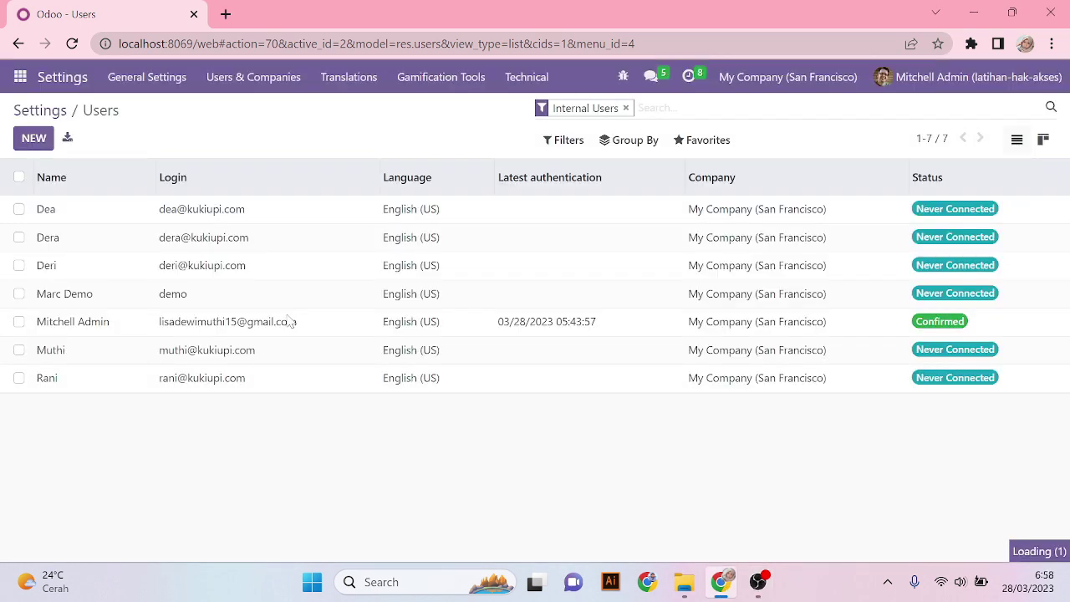
left_click(67, 355)
- Remove the user's Sales and Invoicing access rights by setting both to blank
scroll(424, 352, "down", 6)
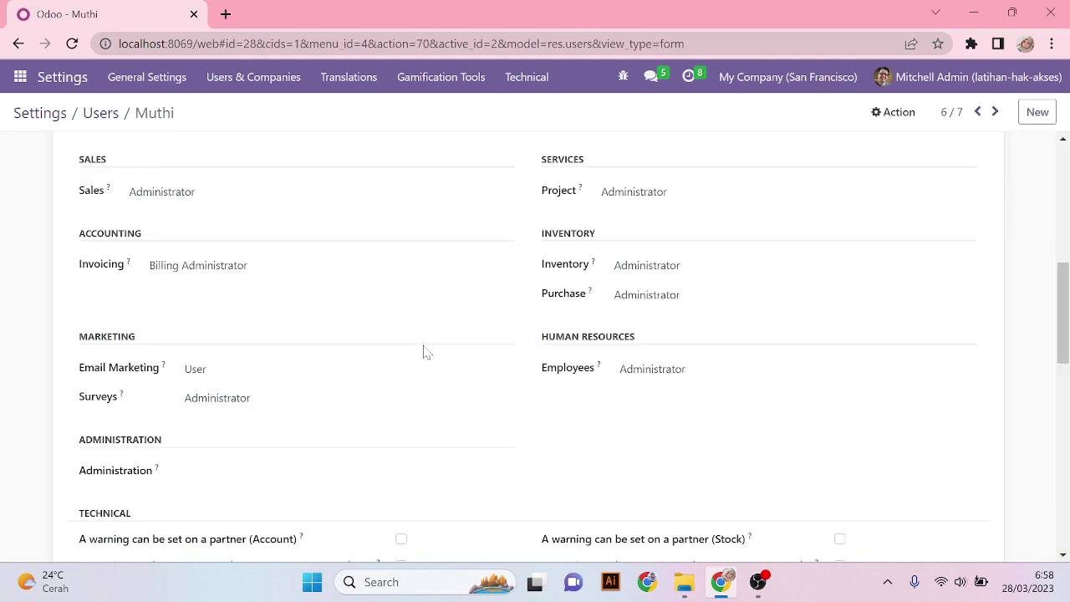
scroll(424, 352, "down", 5)
scroll(424, 352, "up", 5)
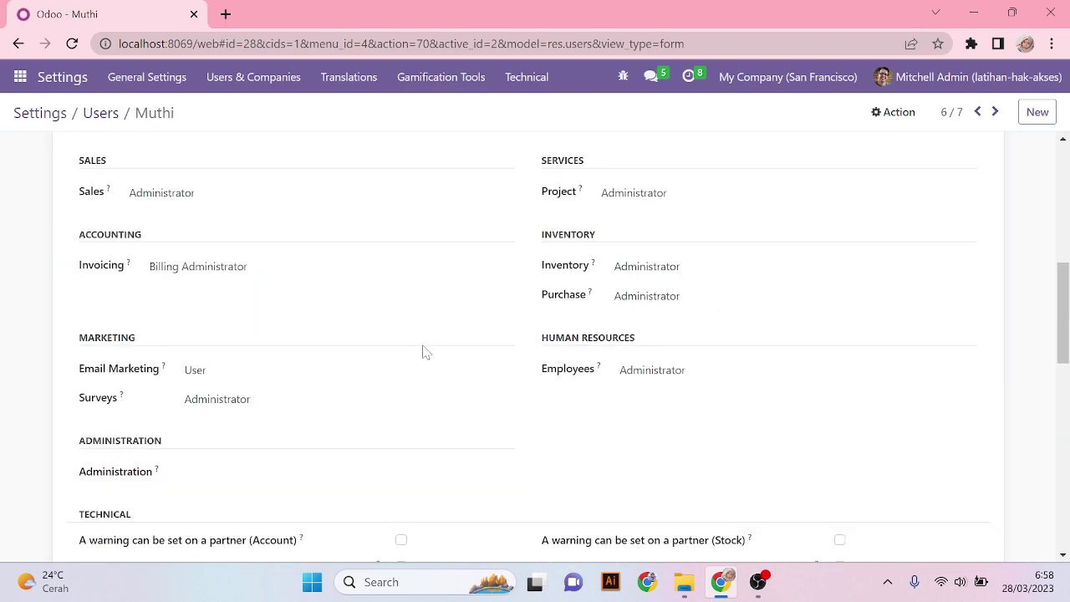
scroll(423, 352, "up", 3)
scroll(404, 337, "down", 1)
scroll(222, 430, "down", 1)
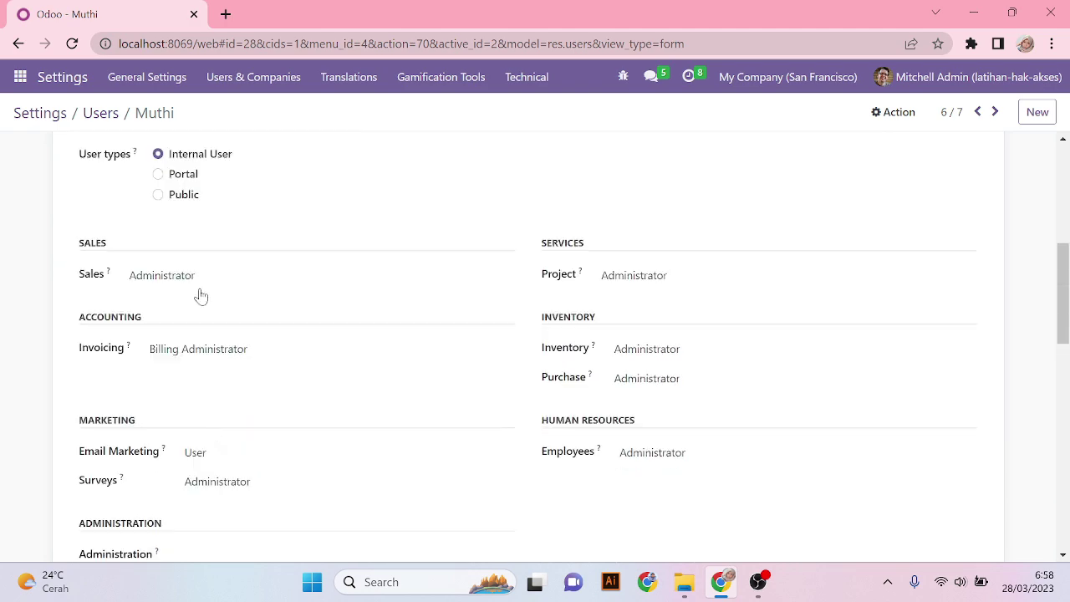
left_click(202, 289)
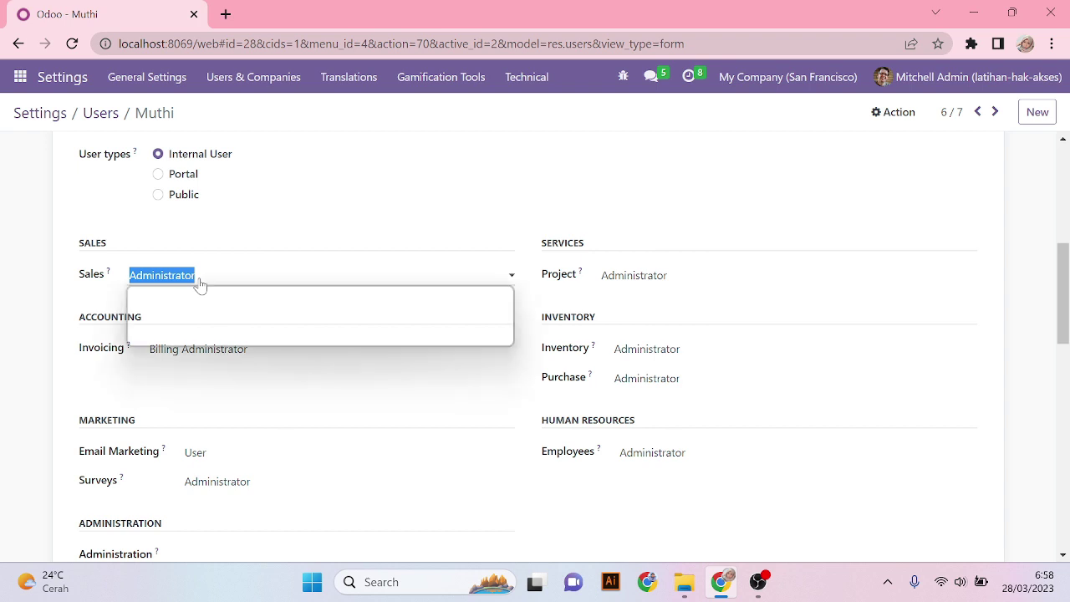
left_click(214, 338)
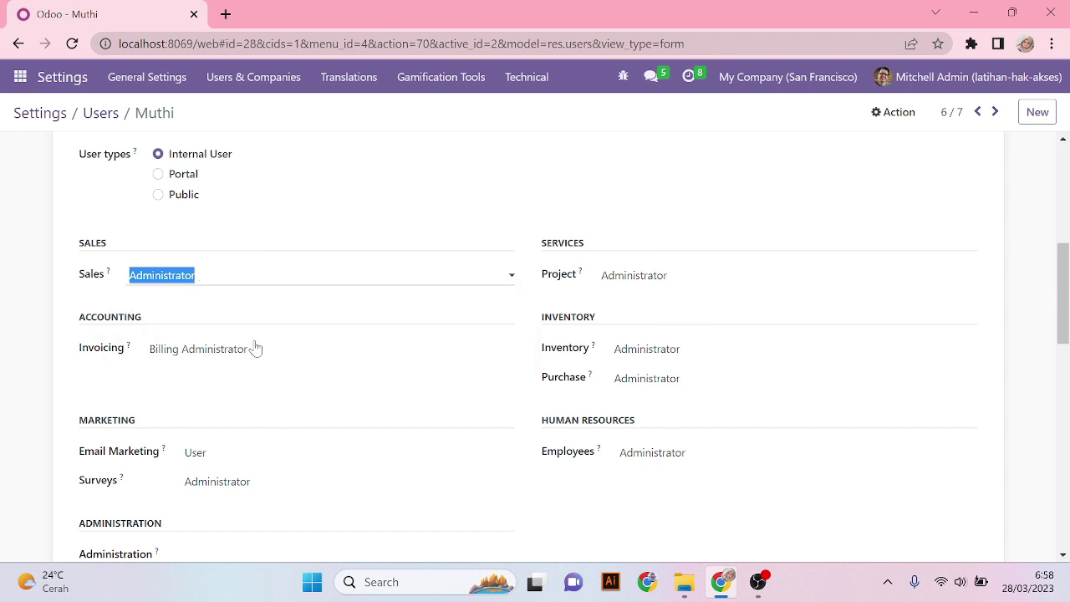
left_click(240, 357)
left_click(232, 377)
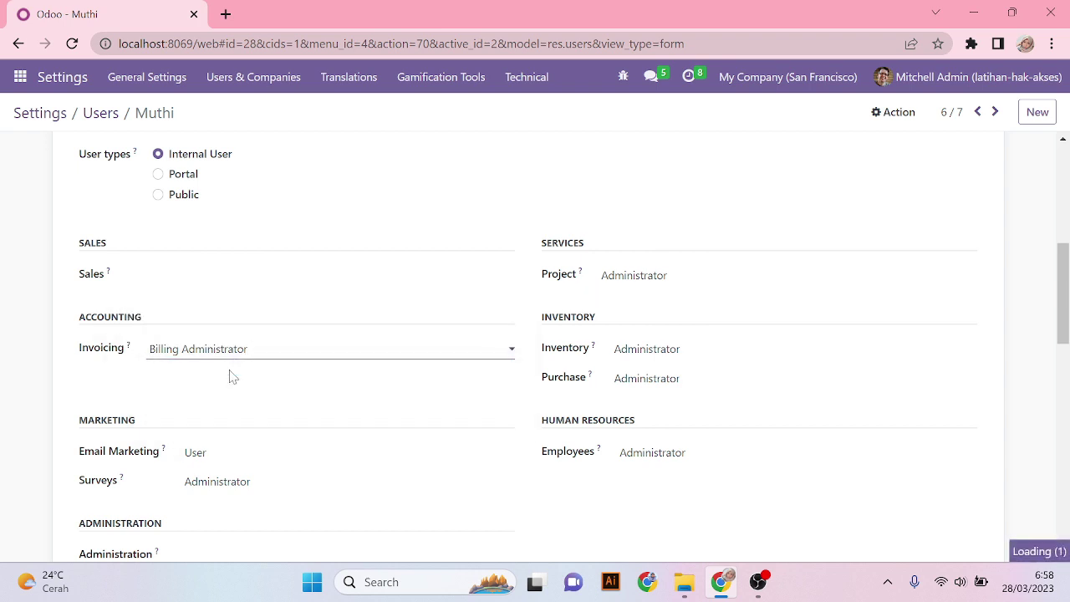
- Remove the user's Email Marketing and Surveys access rights by setting both to blank
left_click(229, 456)
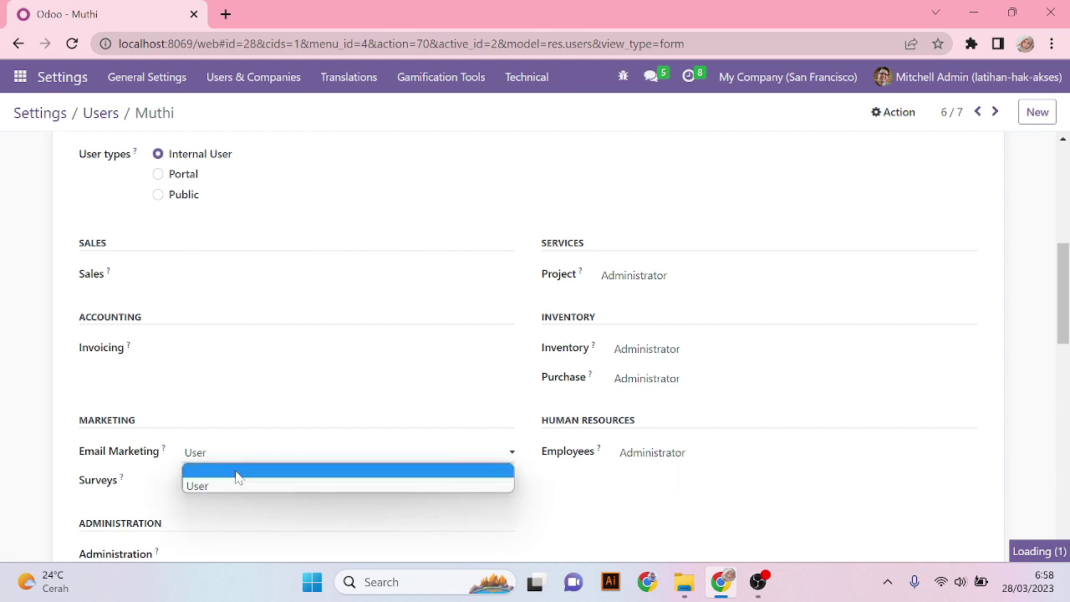
left_click(235, 485)
left_click(238, 494)
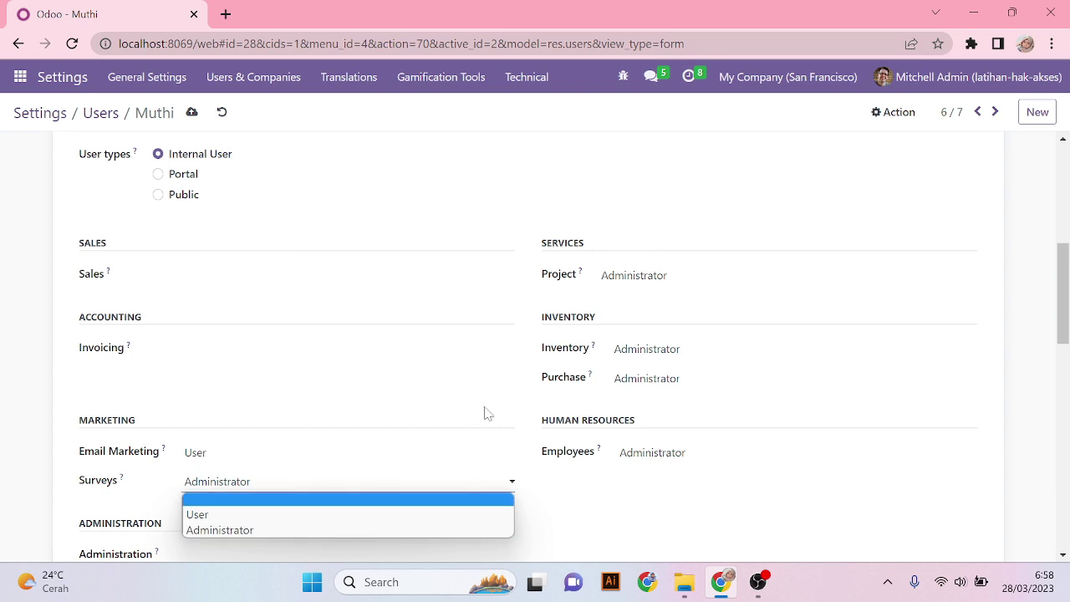
left_click(224, 500)
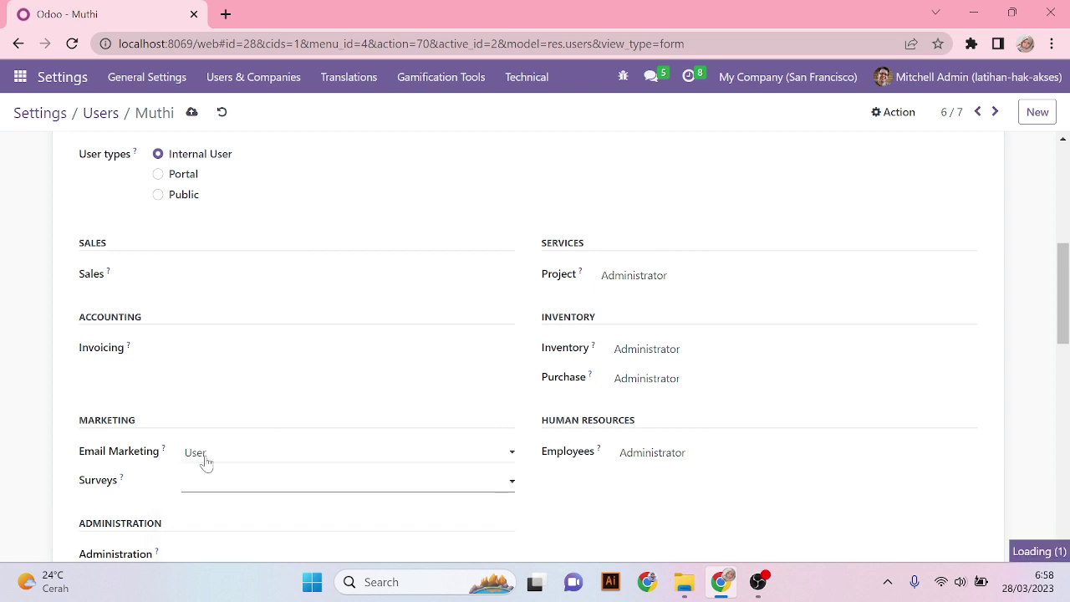
- Set the user's Project access right to blank and try to clear the Inventory access right
left_click(644, 276)
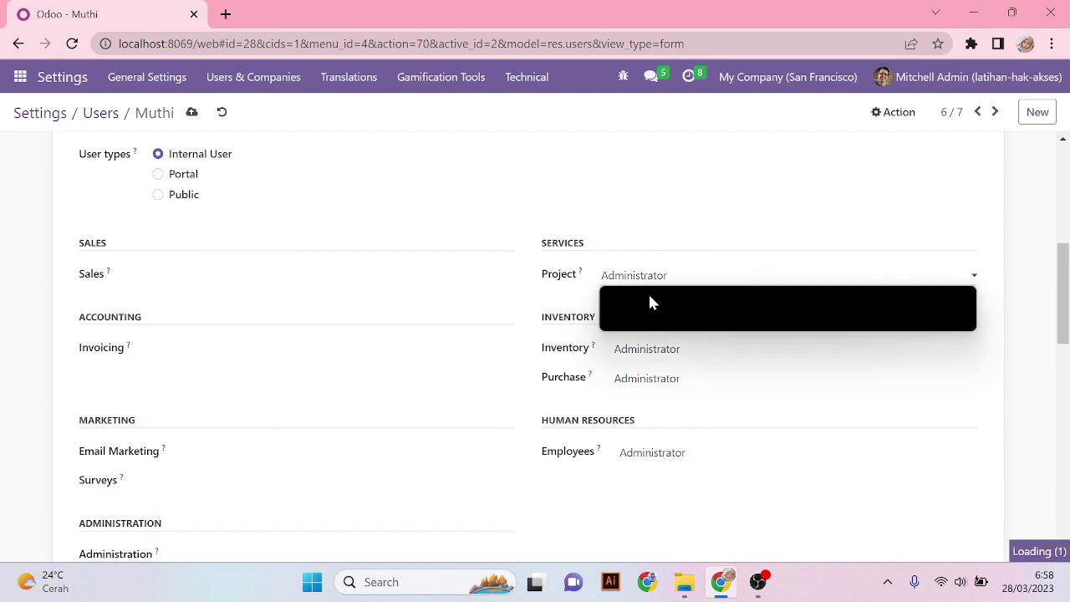
left_click(653, 302)
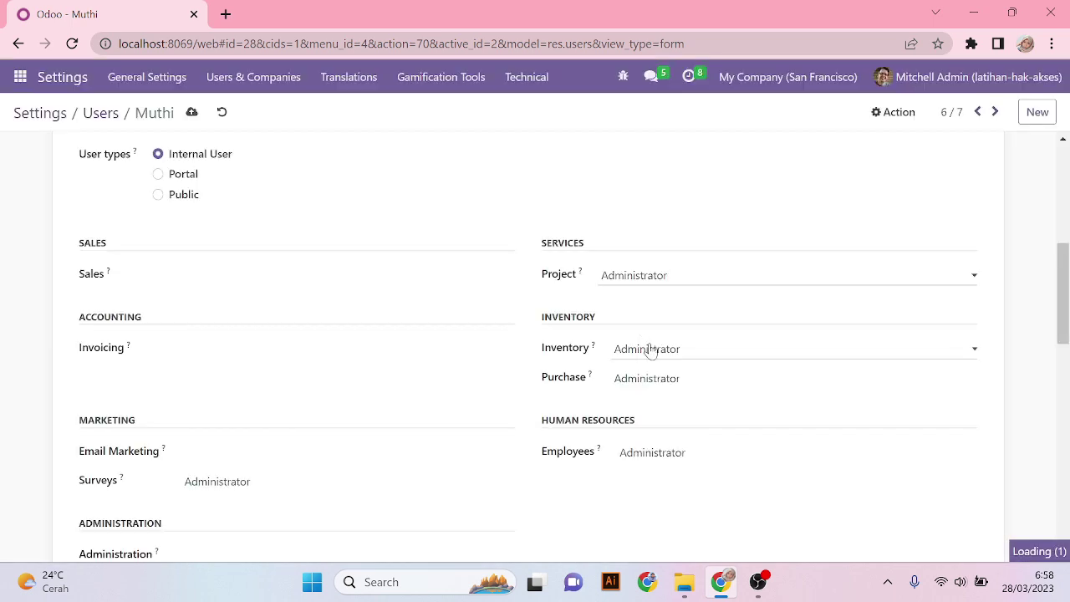
left_click(650, 350)
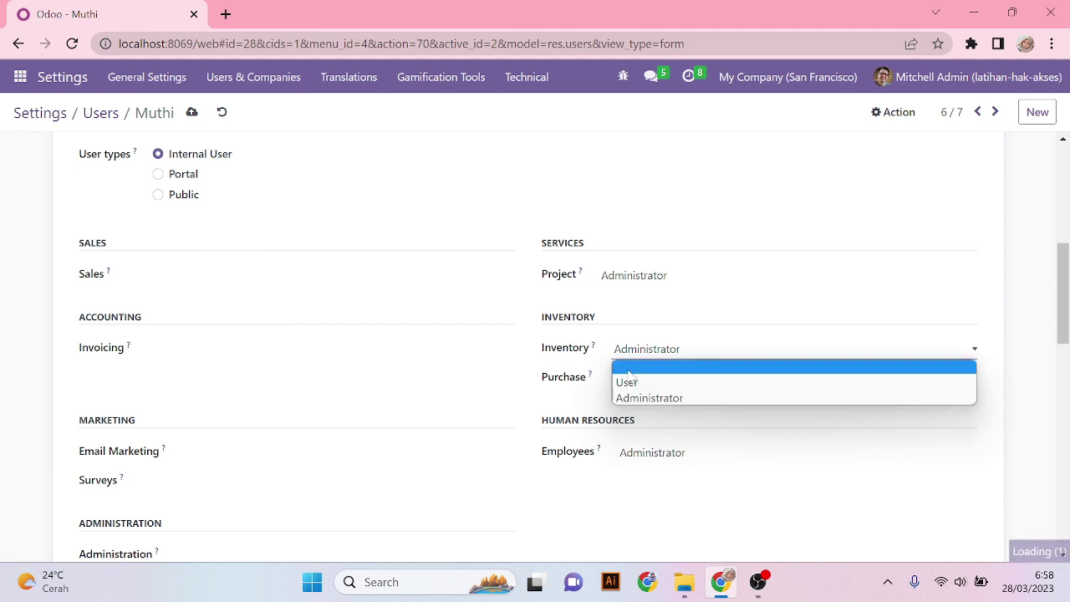
left_click(628, 372)
left_click(635, 278)
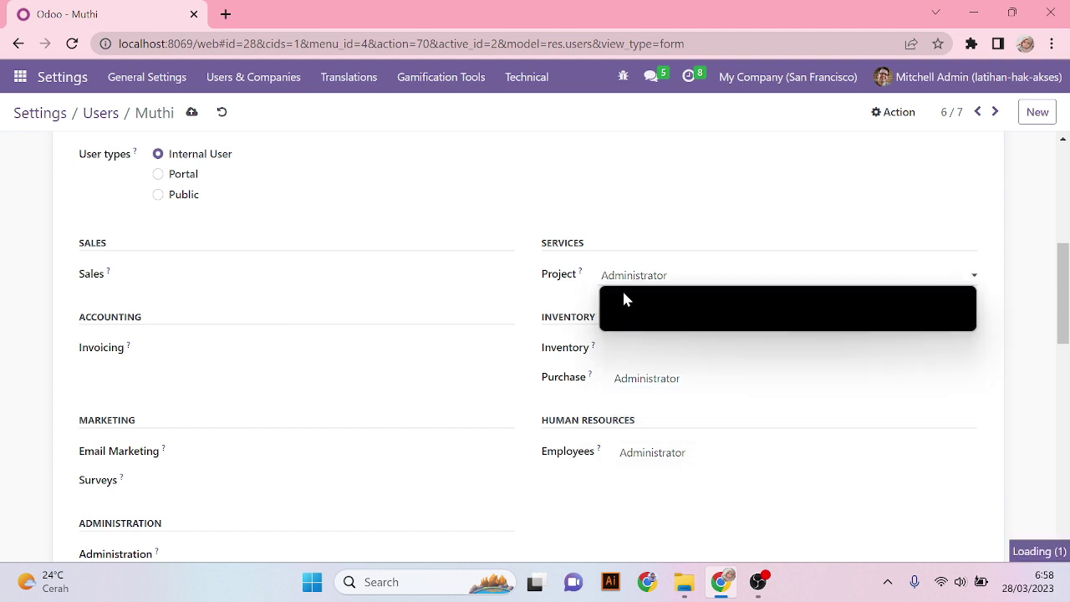
left_click(626, 299)
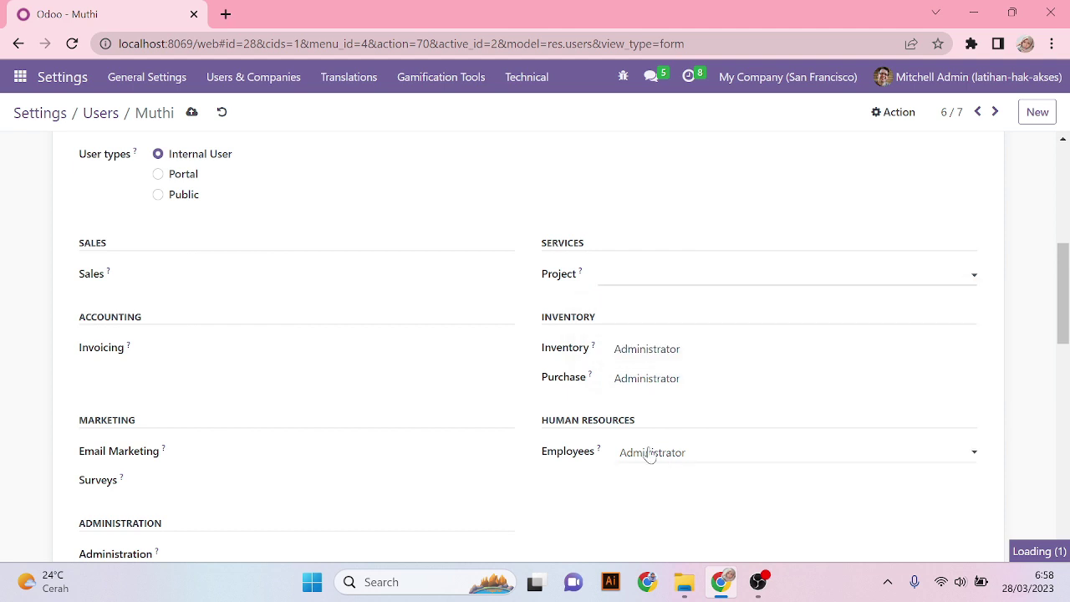
- Try to set the user's Employees access right to blank
left_click(650, 454)
left_click(647, 476)
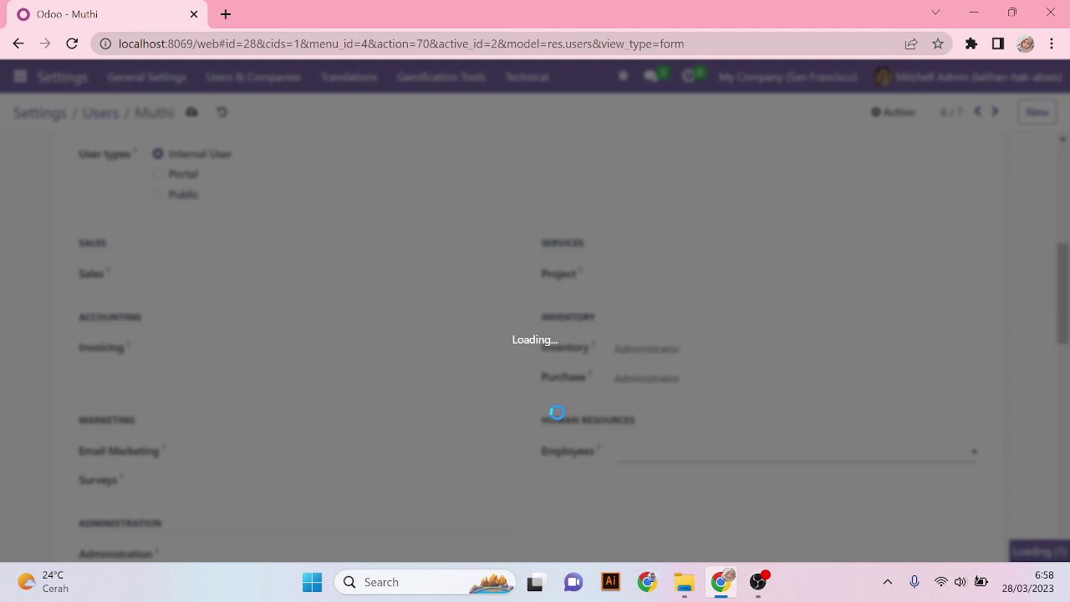
scroll(577, 384, "down", 2)
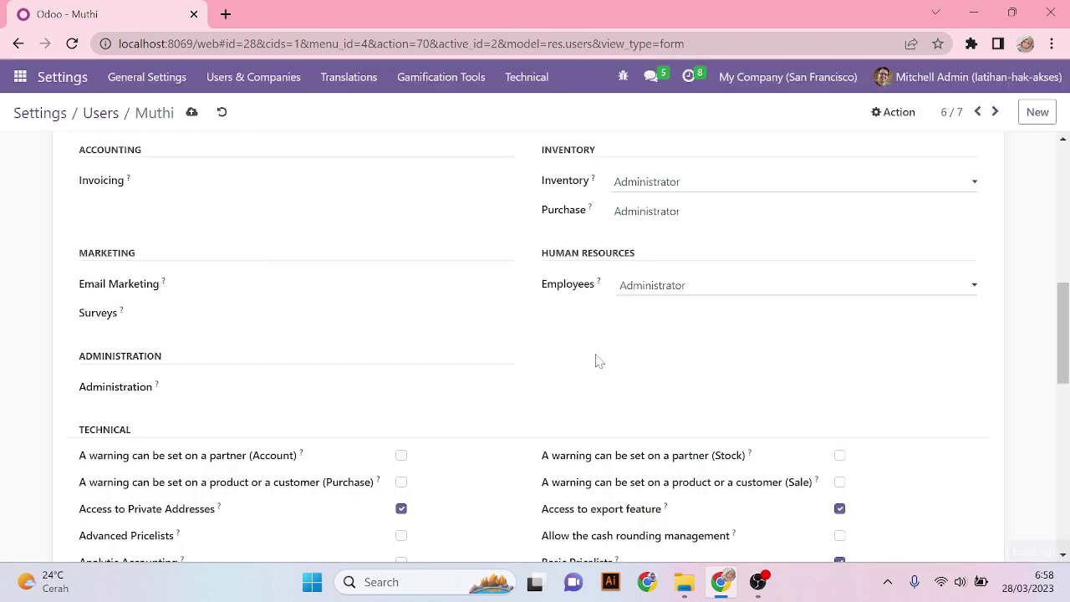
- Set the user's Inventory and Employees access rights to blank and save the user record
scroll(623, 367, "up", 1)
left_click(652, 373)
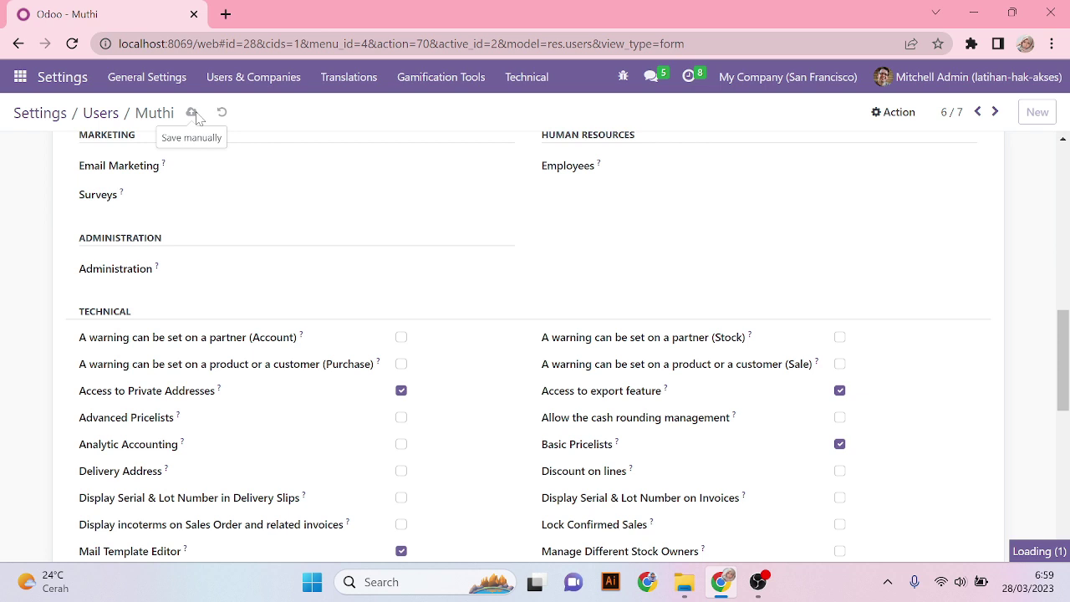
scroll(482, 284, "up", 3)
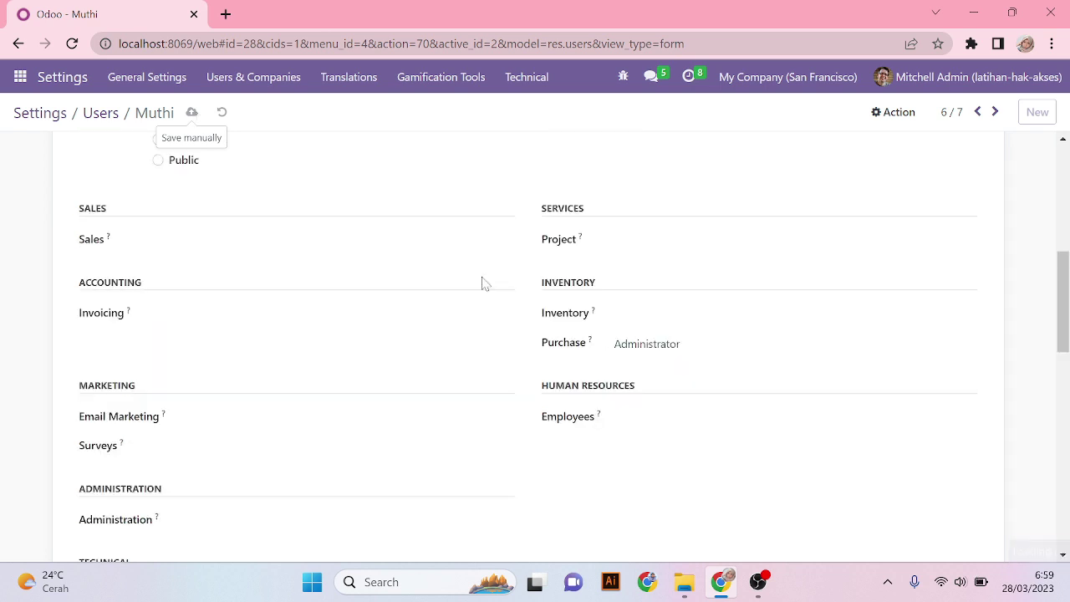
scroll(387, 220, "up", 4)
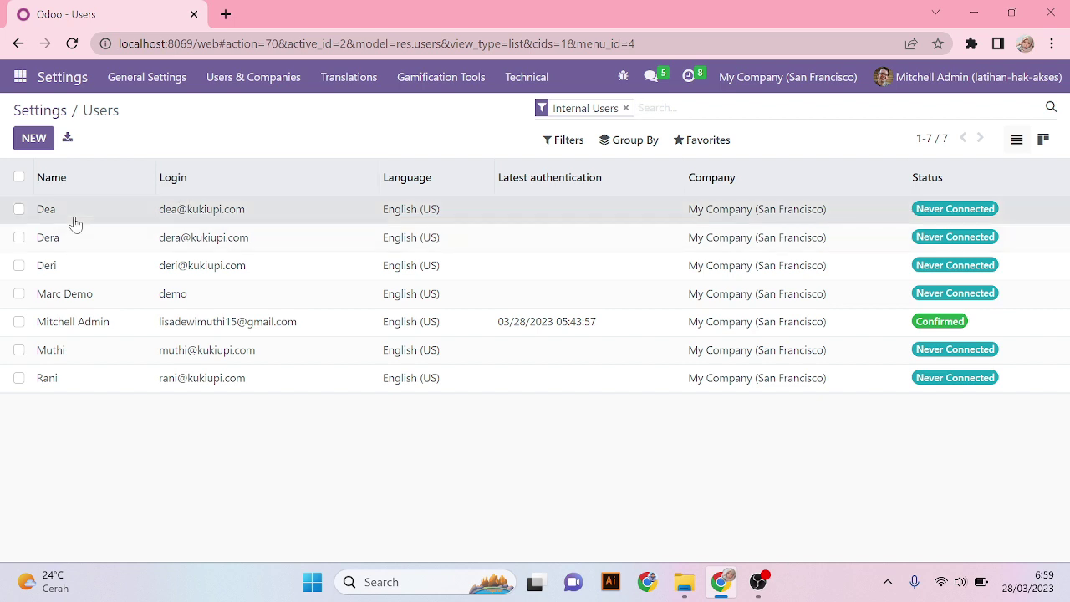
- Open the first user in the users list and set the Sales and Invoicing access rights to blank
left_click(76, 223)
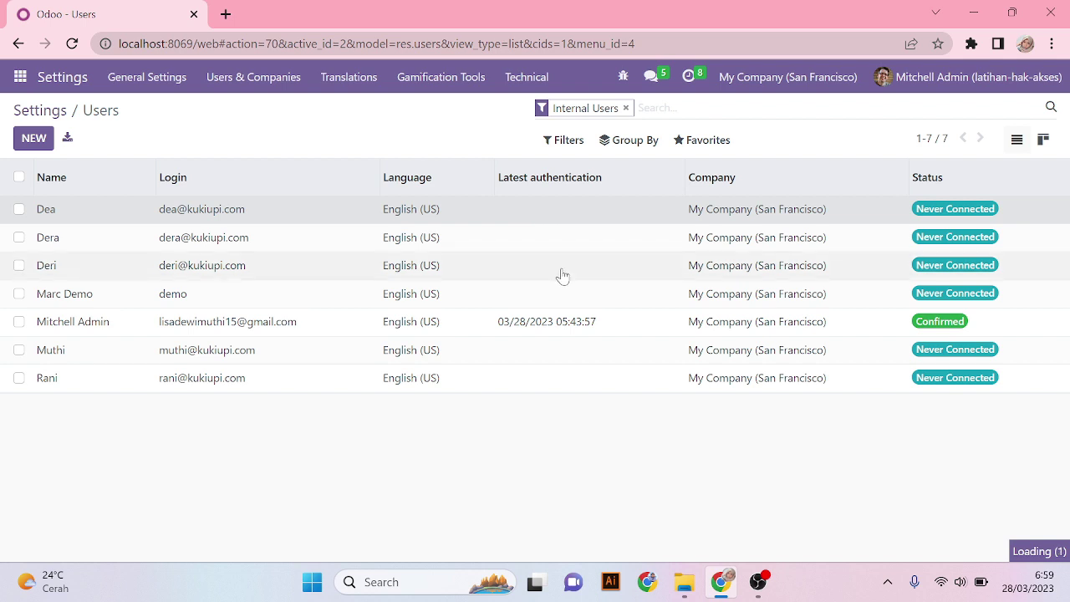
left_click(482, 210)
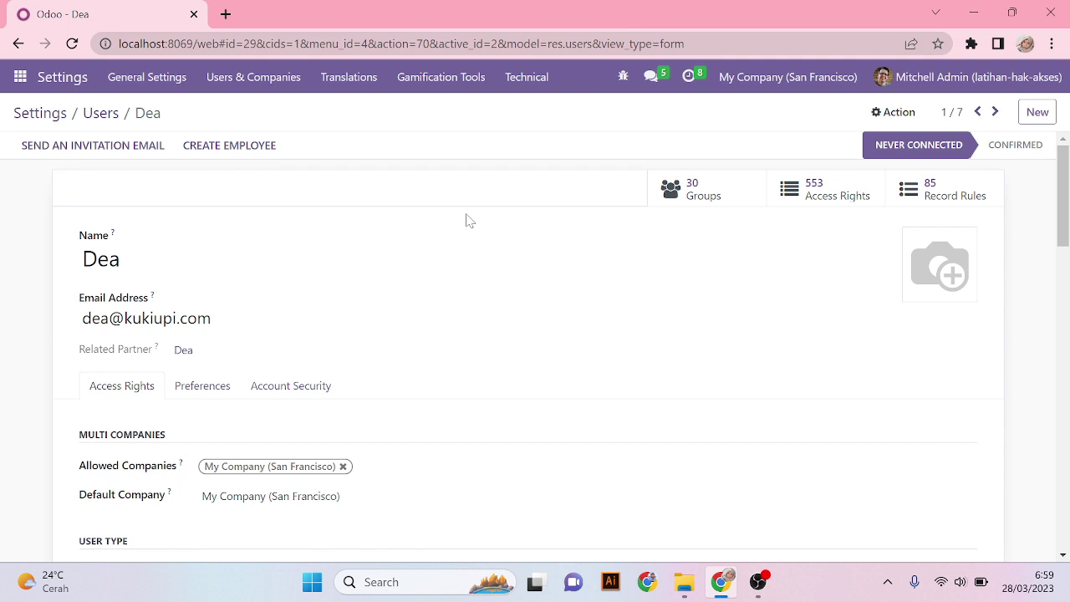
scroll(334, 222, "down", 5)
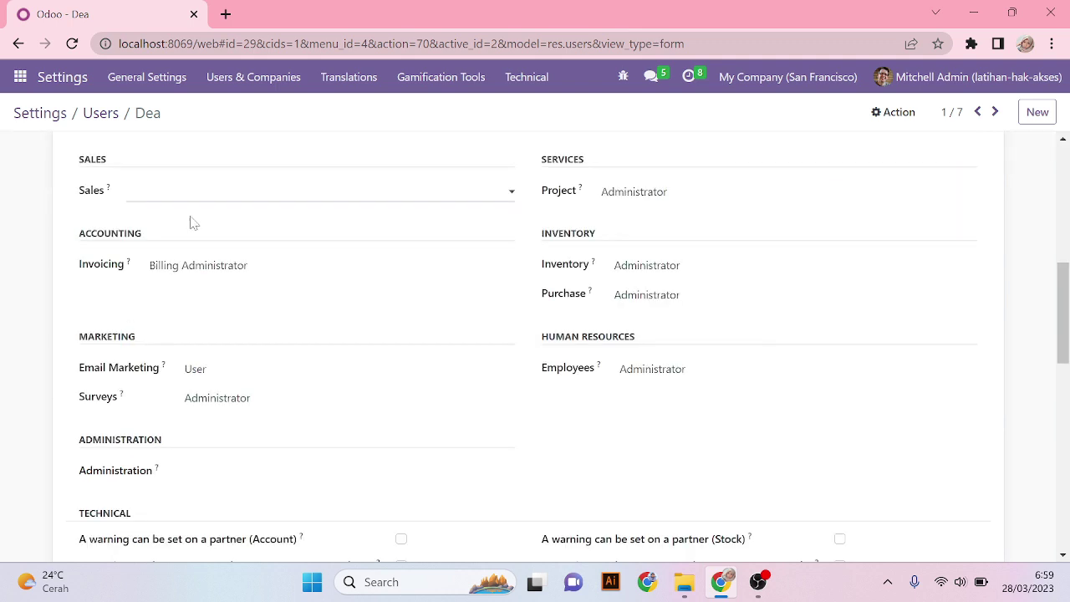
left_click(225, 265)
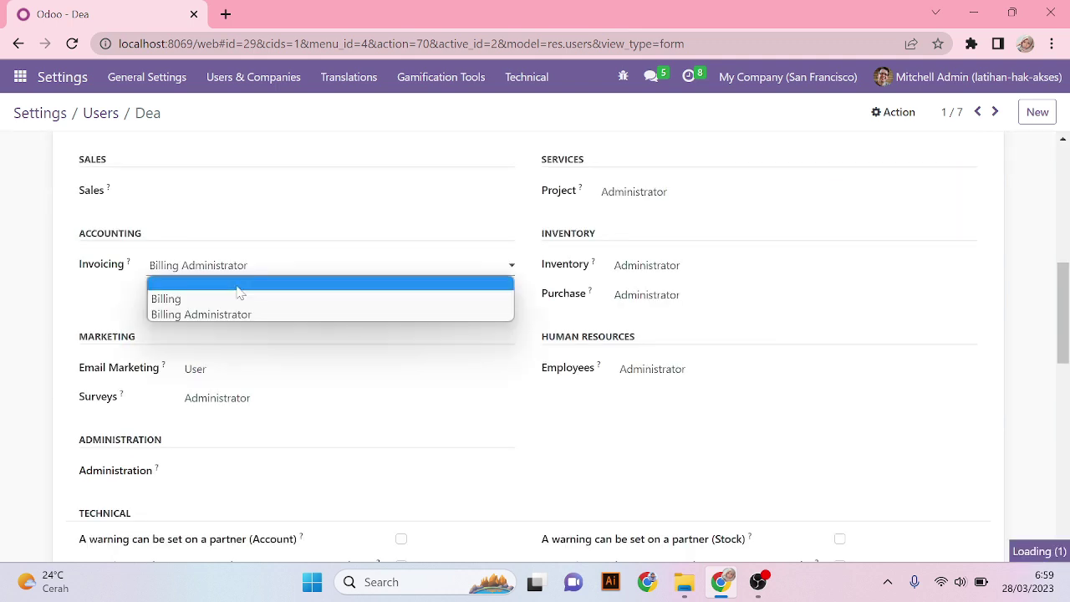
left_click(239, 286)
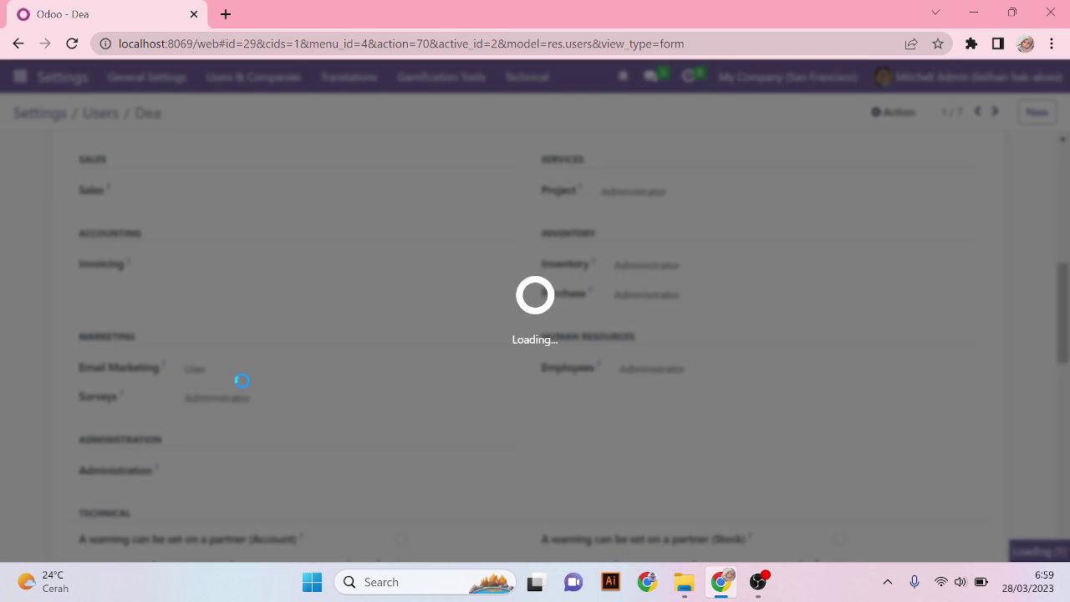
- Remove this user's Email Marketing and Surveys access by setting both rights to blank
left_click(757, 583)
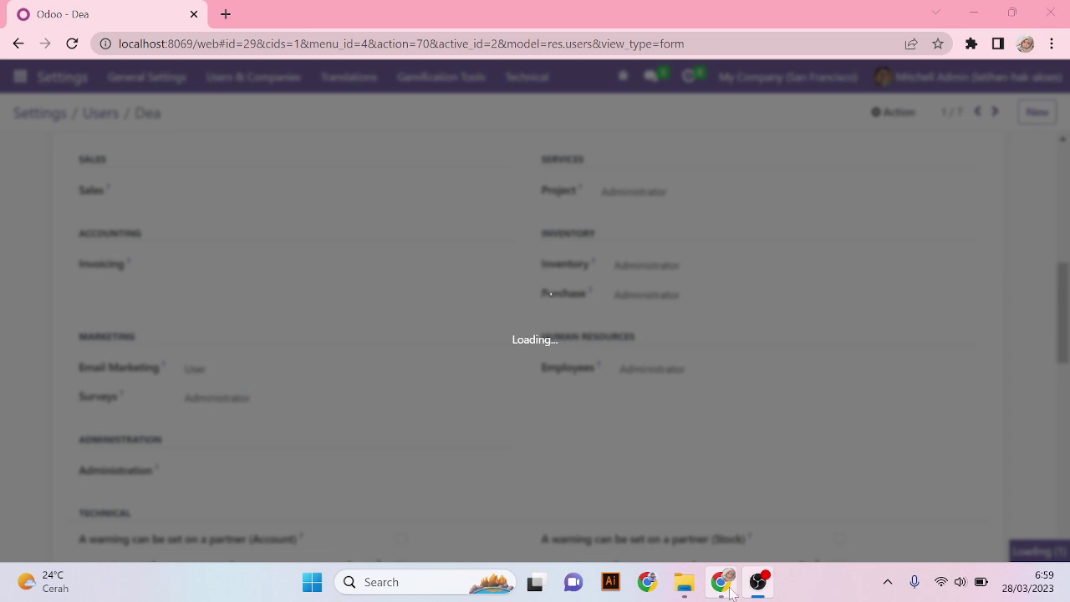
left_click(222, 395)
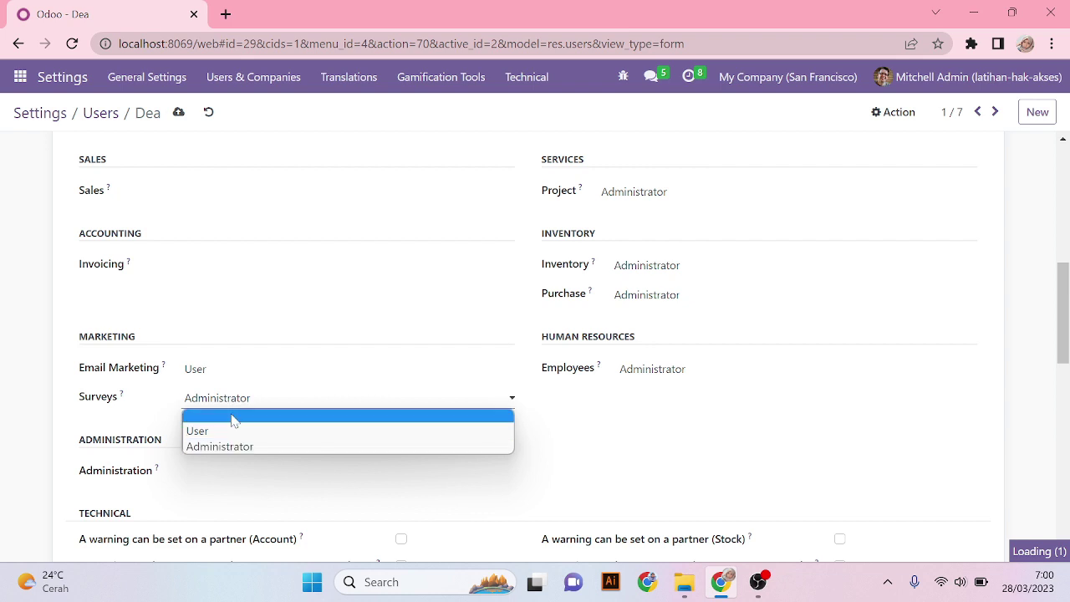
left_click(231, 416)
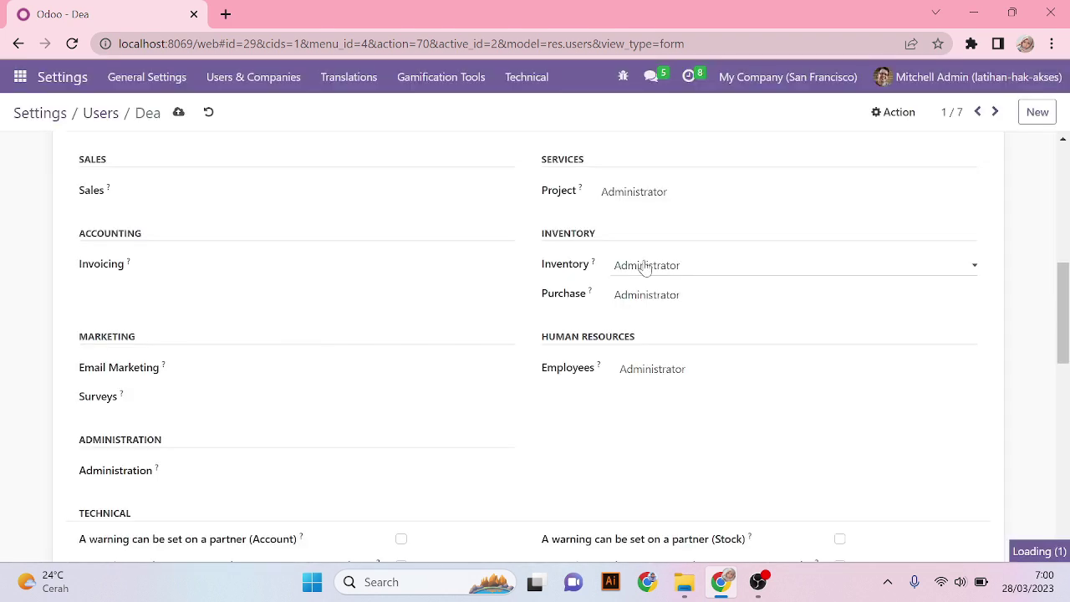
- Remove this user's Project and Inventory access by setting both rights to blank
left_click(644, 265)
left_click(650, 279)
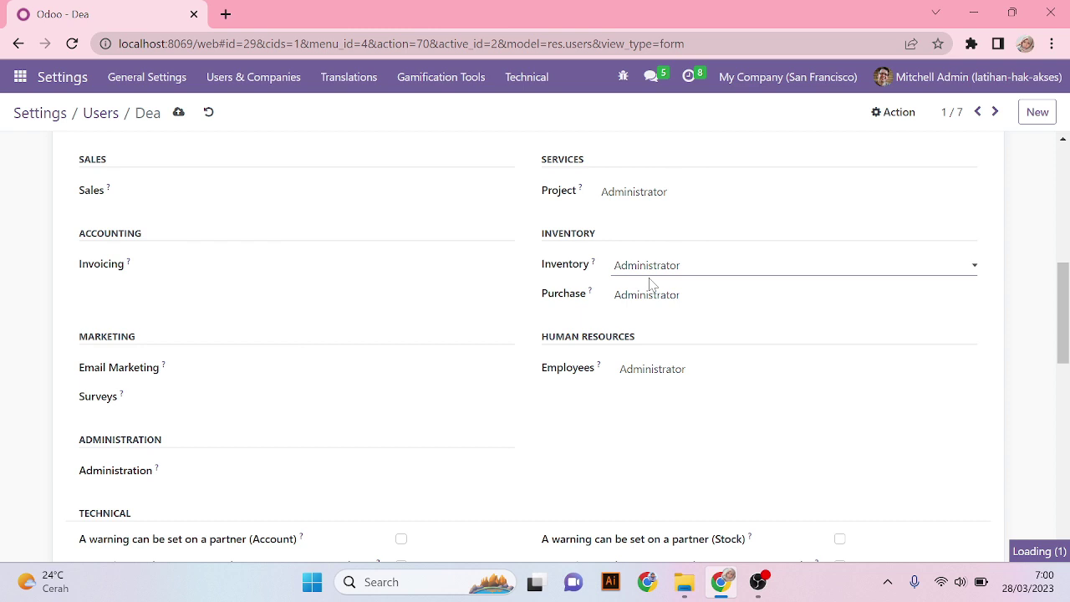
left_click(650, 276)
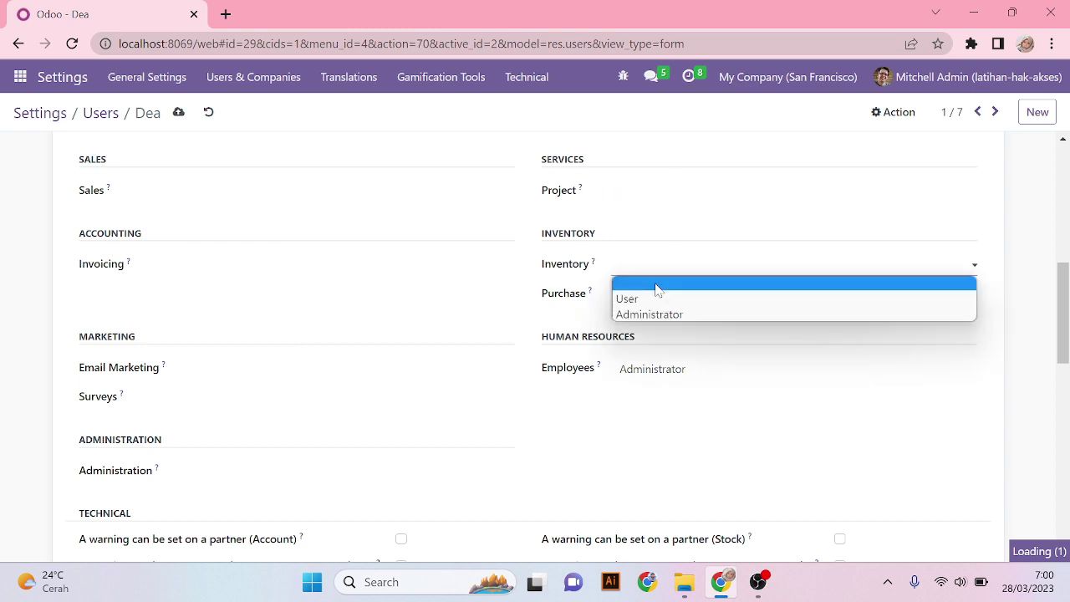
left_click(657, 285)
- Set the user's Purchase access right to User and the Employees access right to blank
left_click(653, 295)
left_click(640, 325)
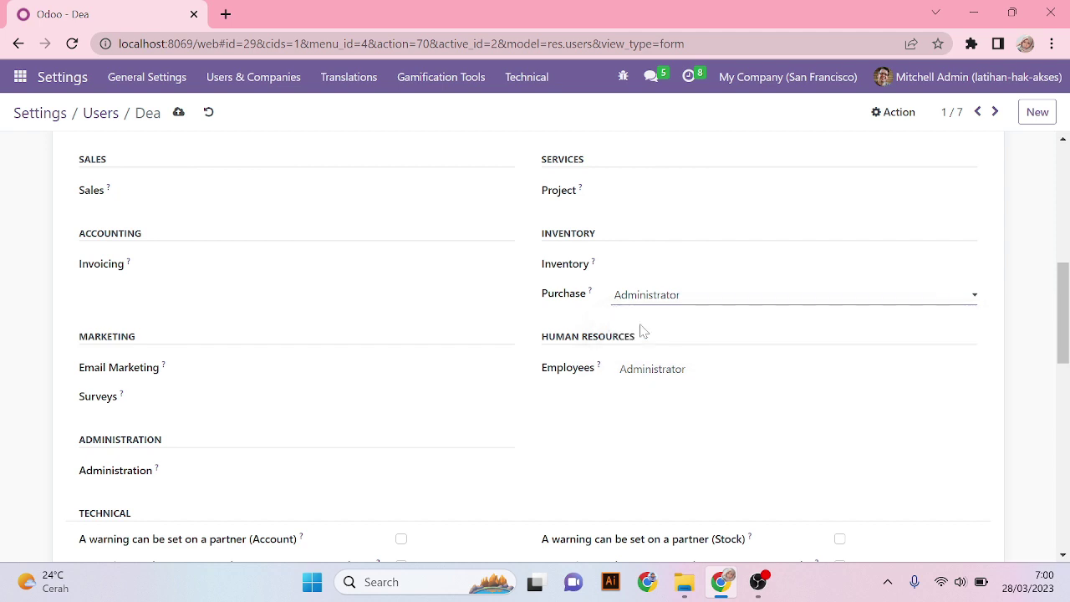
scroll(637, 393, "up", 2)
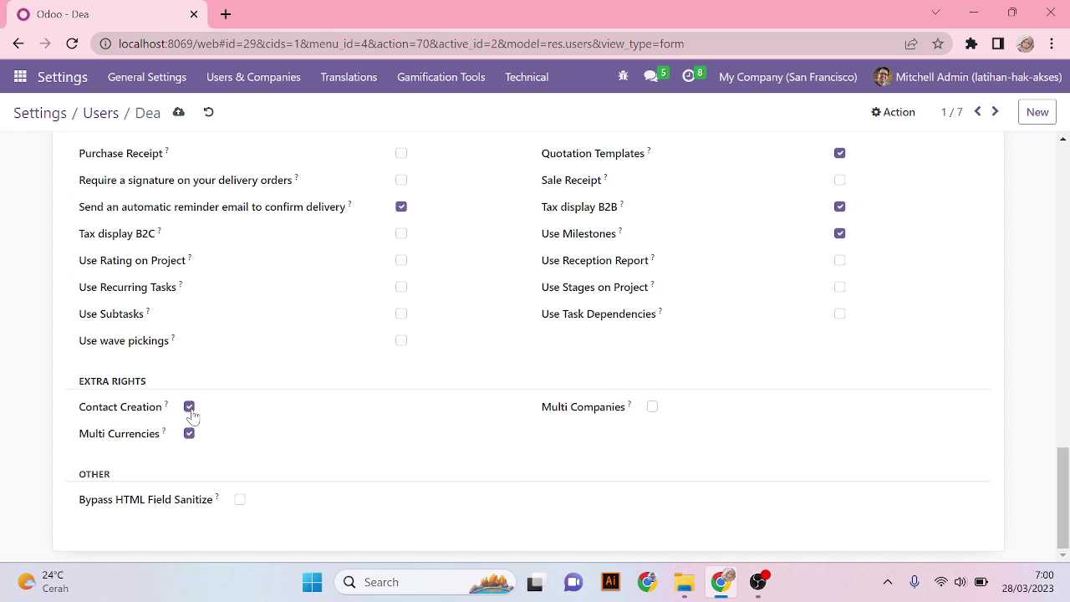
- Save the access right changes made to this user
scroll(611, 434, "up", 10)
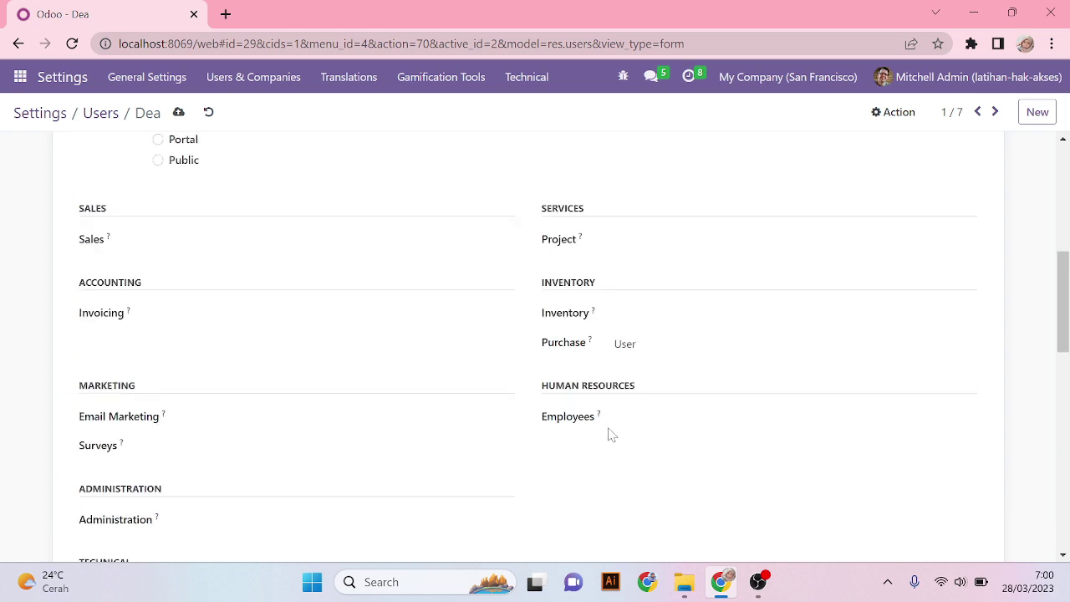
scroll(610, 434, "up", 5)
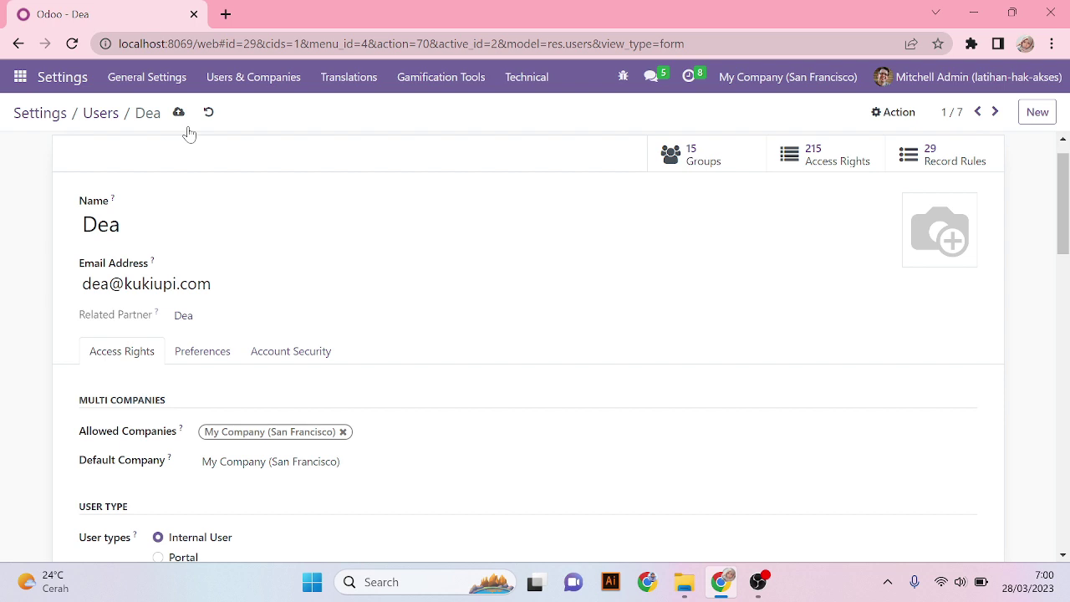
left_click(178, 113)
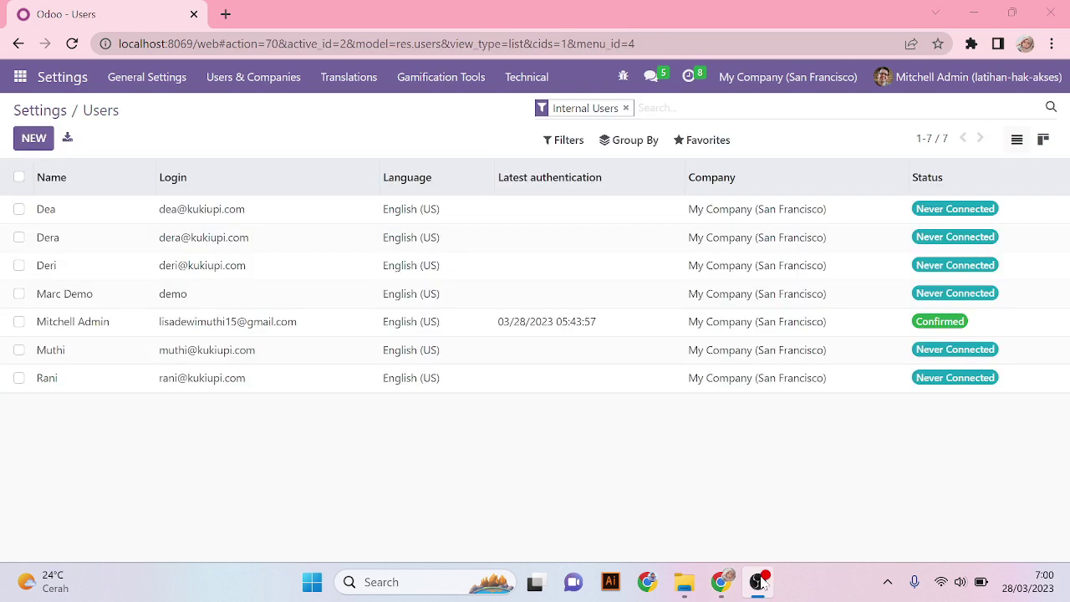
- Open the last user in the users list and set the Sales and Invoicing access rights to blank
left_click(759, 582)
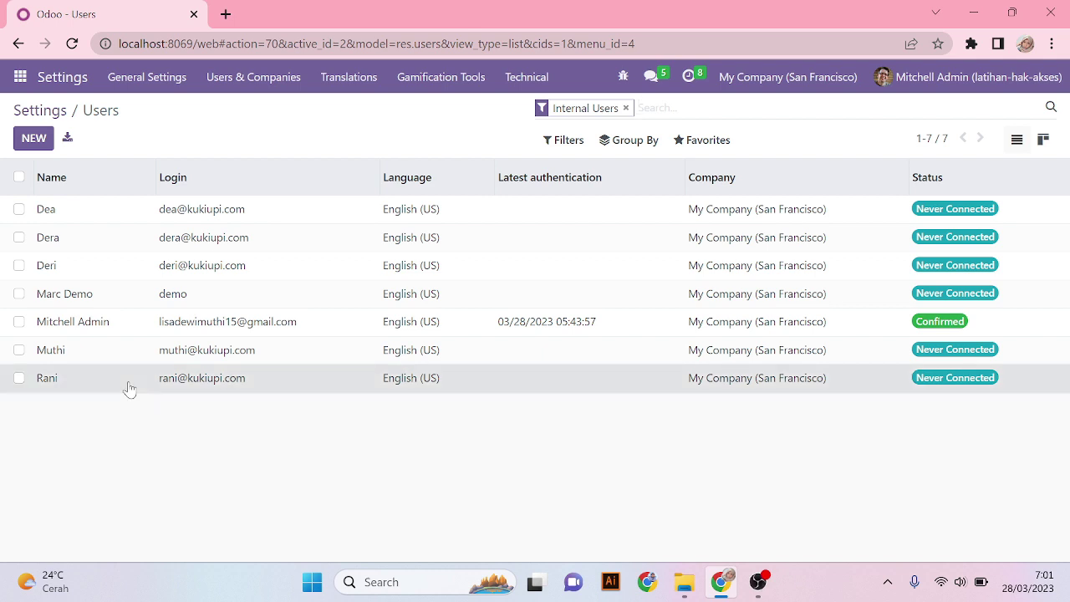
left_click(758, 584)
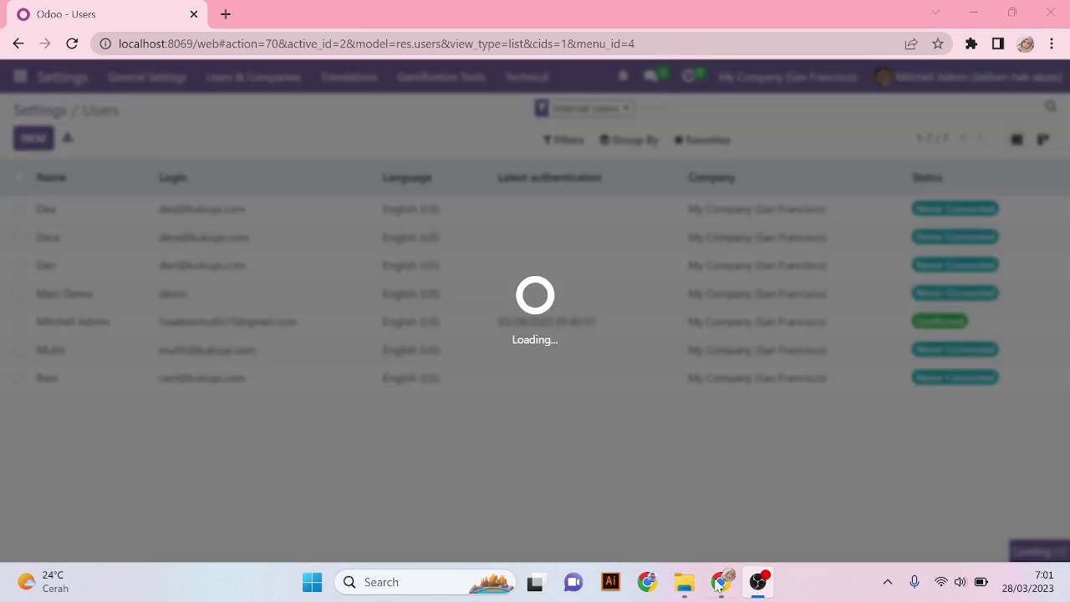
left_click(719, 583)
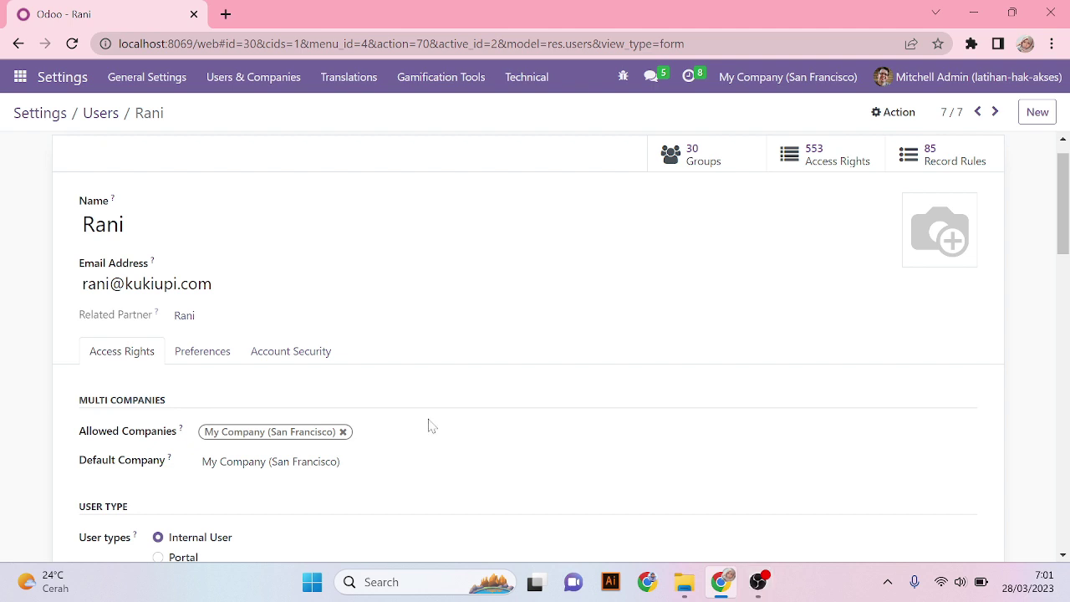
scroll(431, 426, "down", 4)
left_click(201, 328)
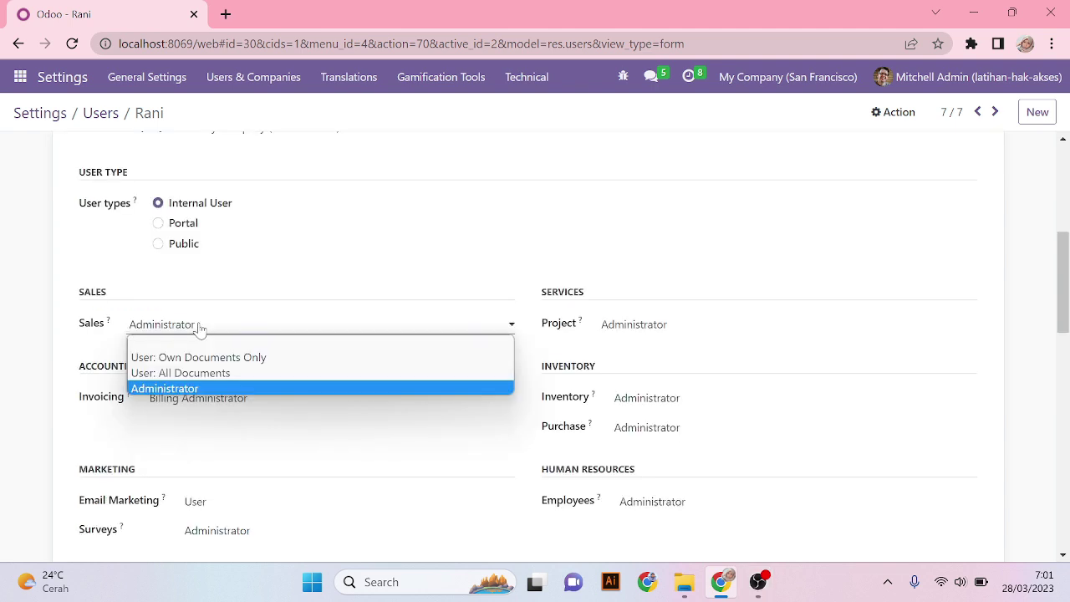
left_click(205, 341)
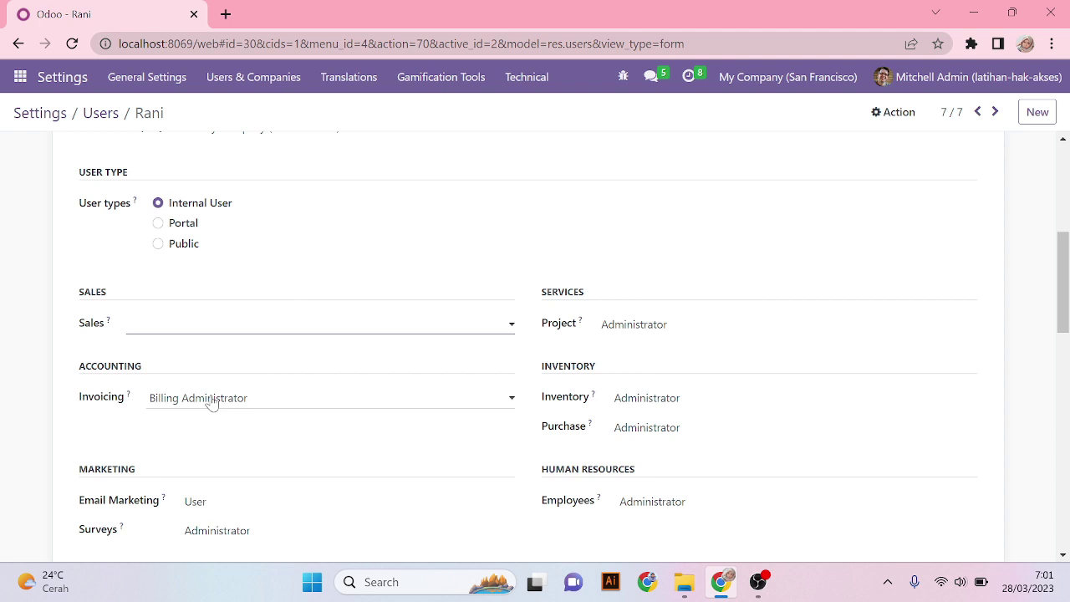
left_click(211, 400)
left_click(204, 420)
- Set both Marketing access rights, Email Marketing and Surveys, to blank for this user
scroll(203, 421, "down", 1)
left_click(203, 420)
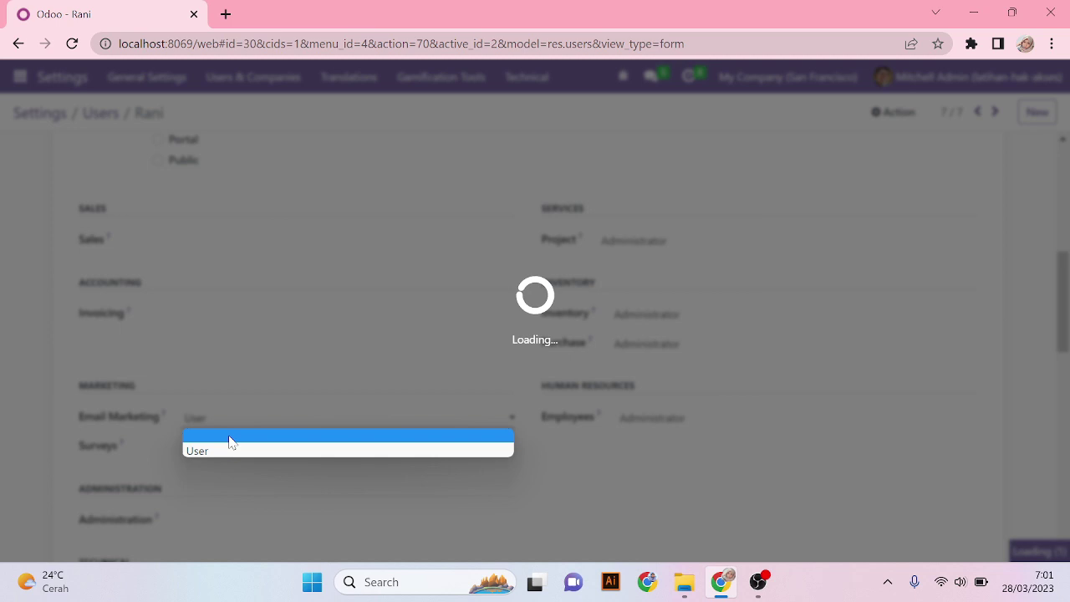
left_click(232, 442)
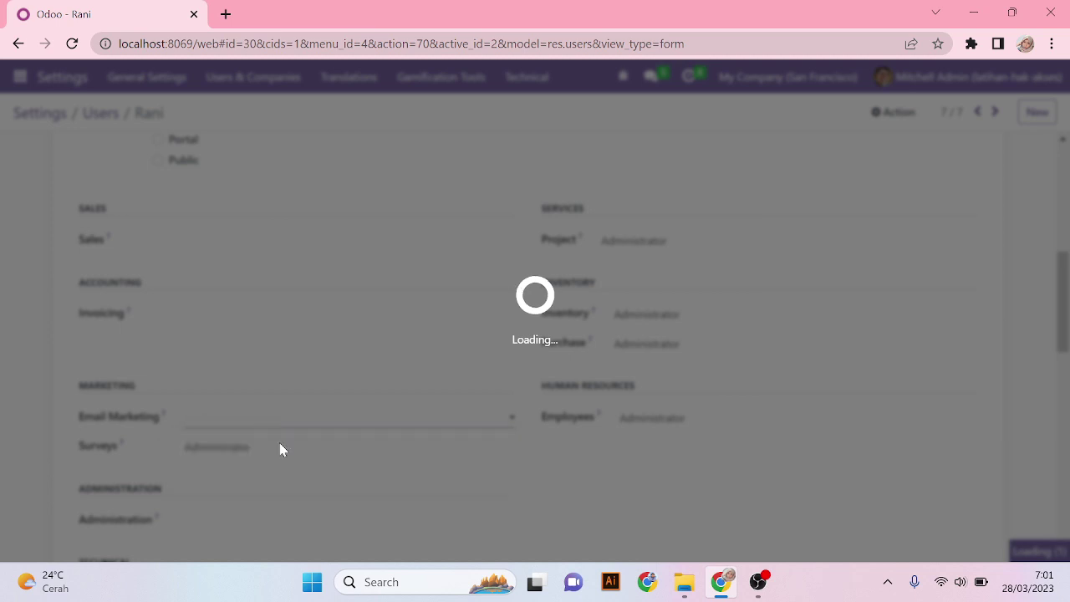
left_click(278, 447)
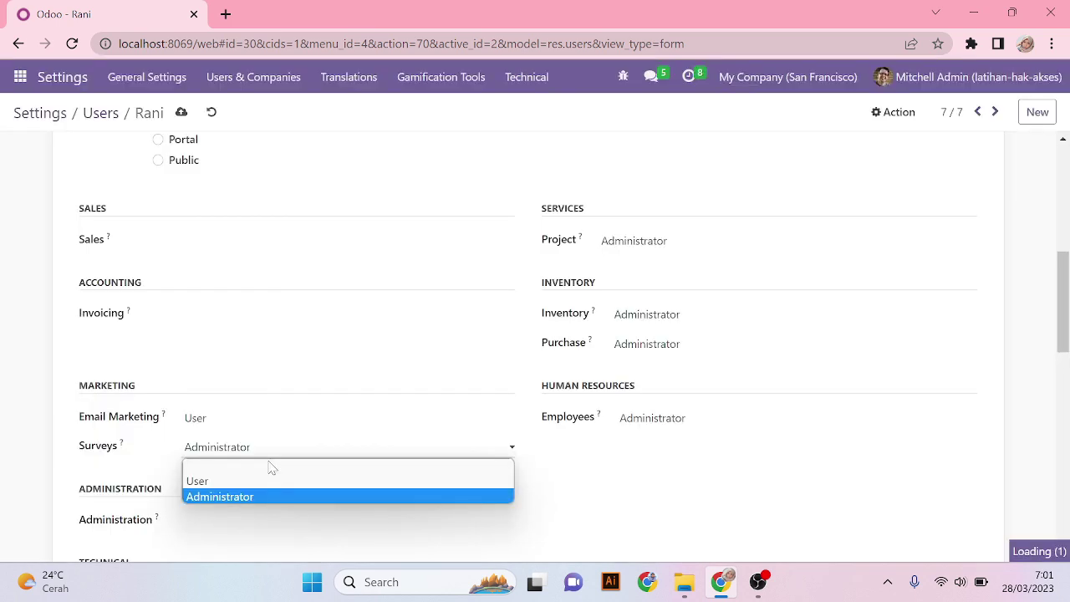
left_click(271, 468)
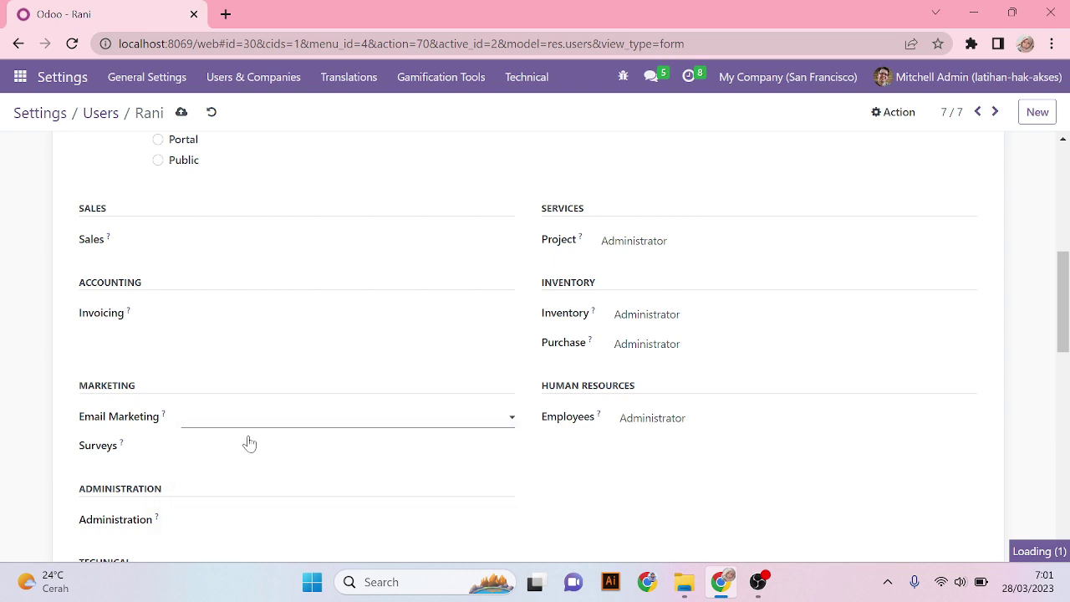
- Set the user's Project access right to blank and the Inventory access right to User
left_click(634, 242)
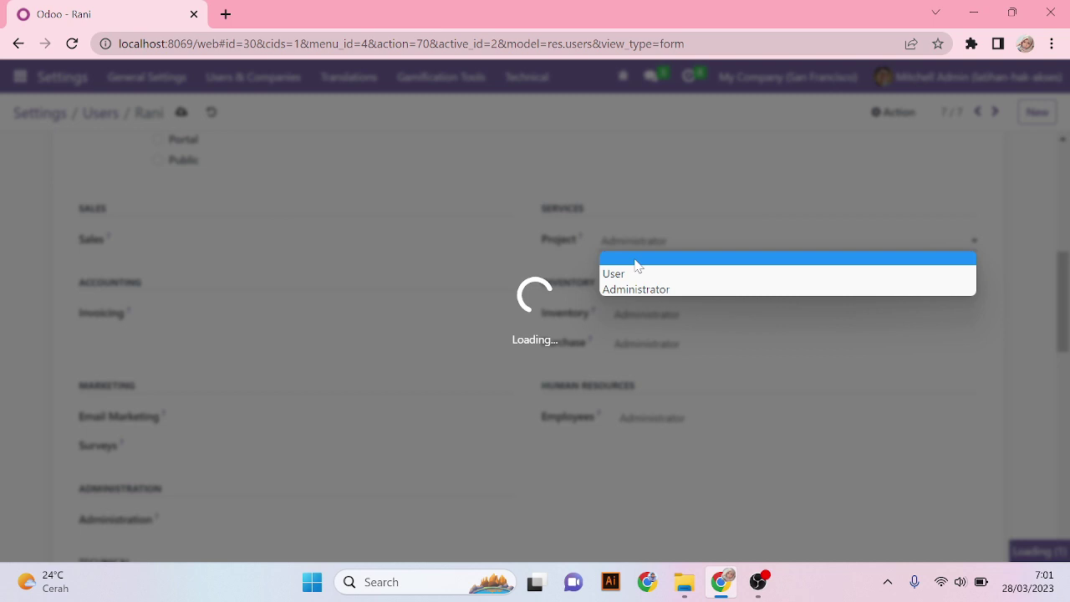
left_click(634, 259)
left_click(656, 314)
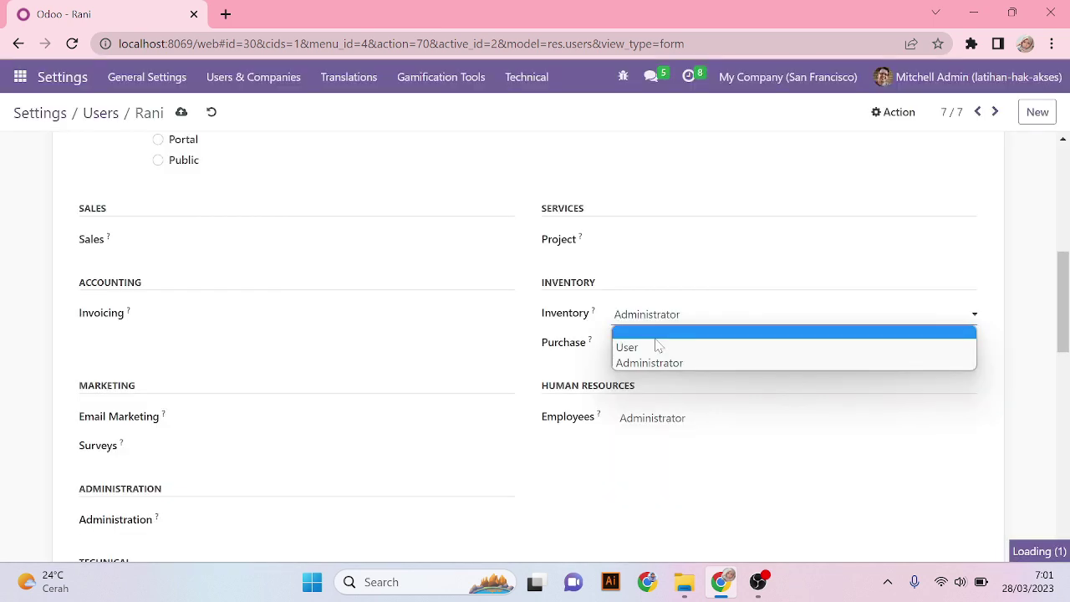
left_click(657, 346)
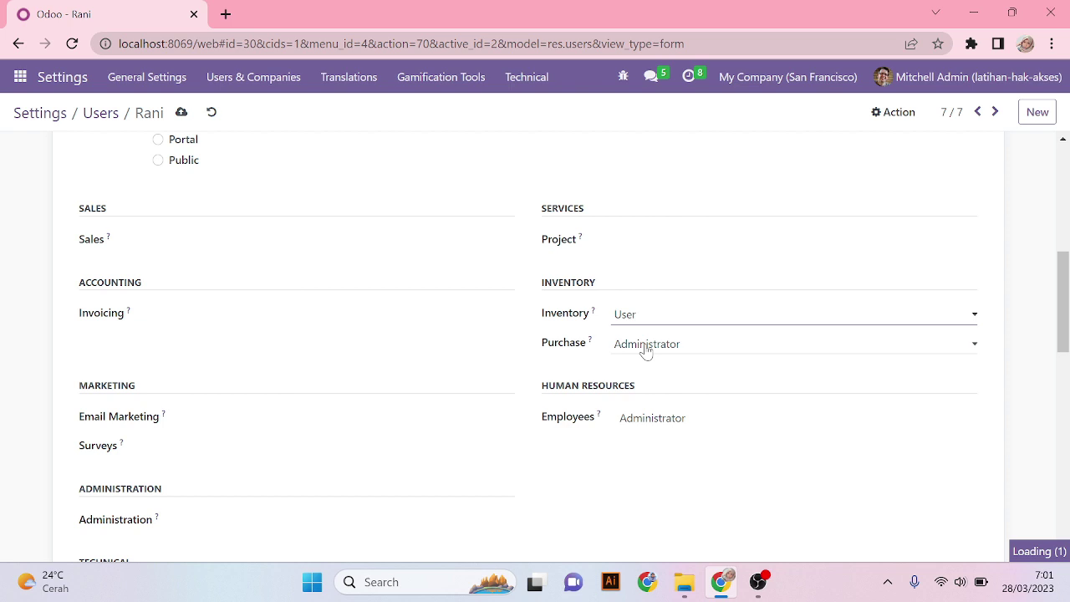
- Set the user's Purchase and Employees access rights to blank
left_click(646, 347)
left_click(648, 363)
left_click(654, 419)
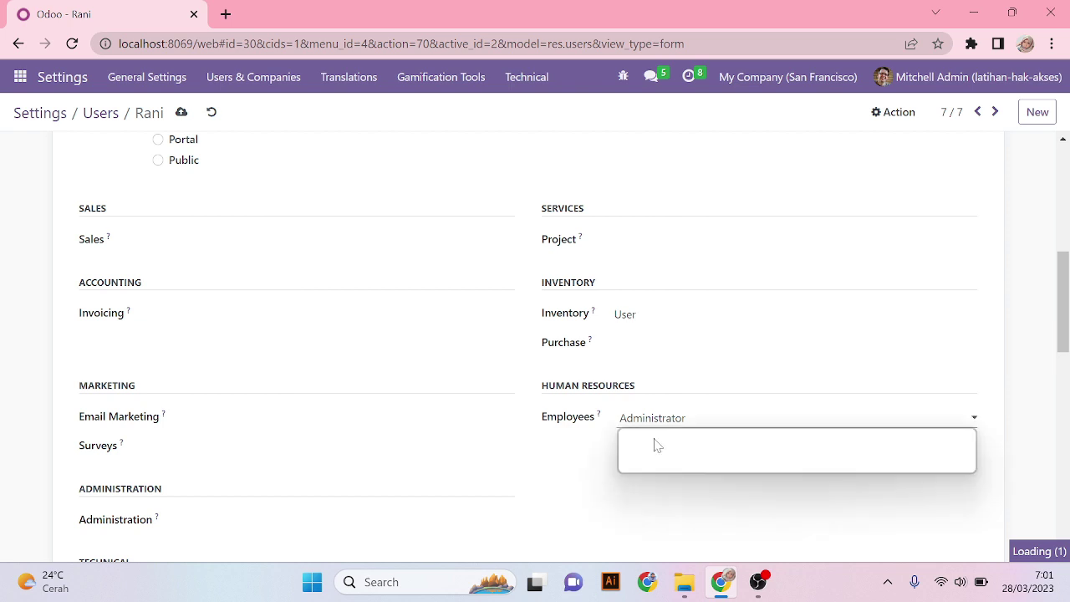
left_click(654, 445)
scroll(635, 439, "down", 5)
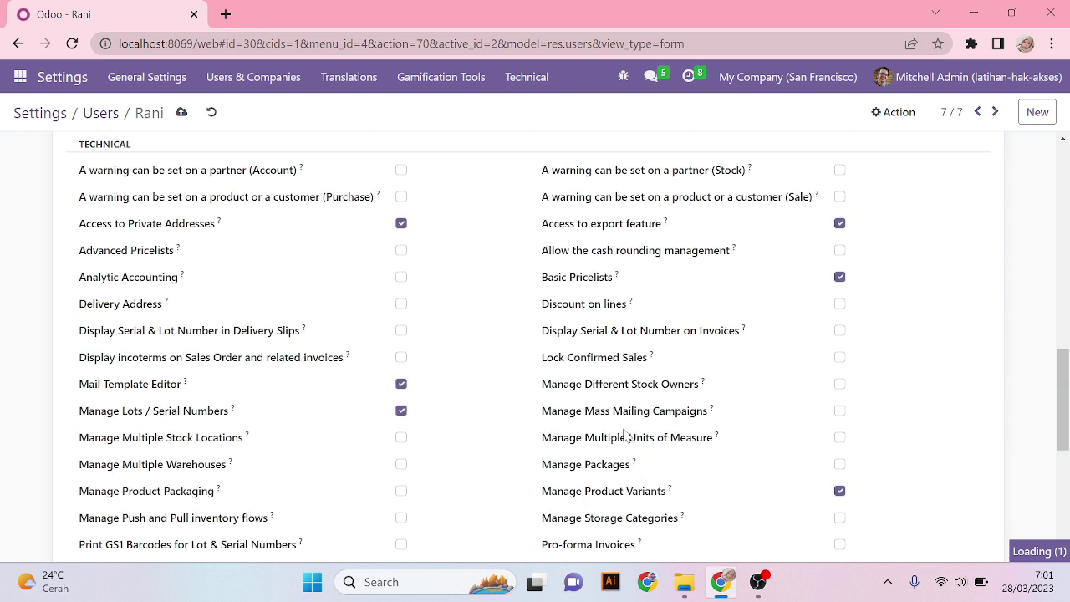
scroll(635, 426, "up", 5)
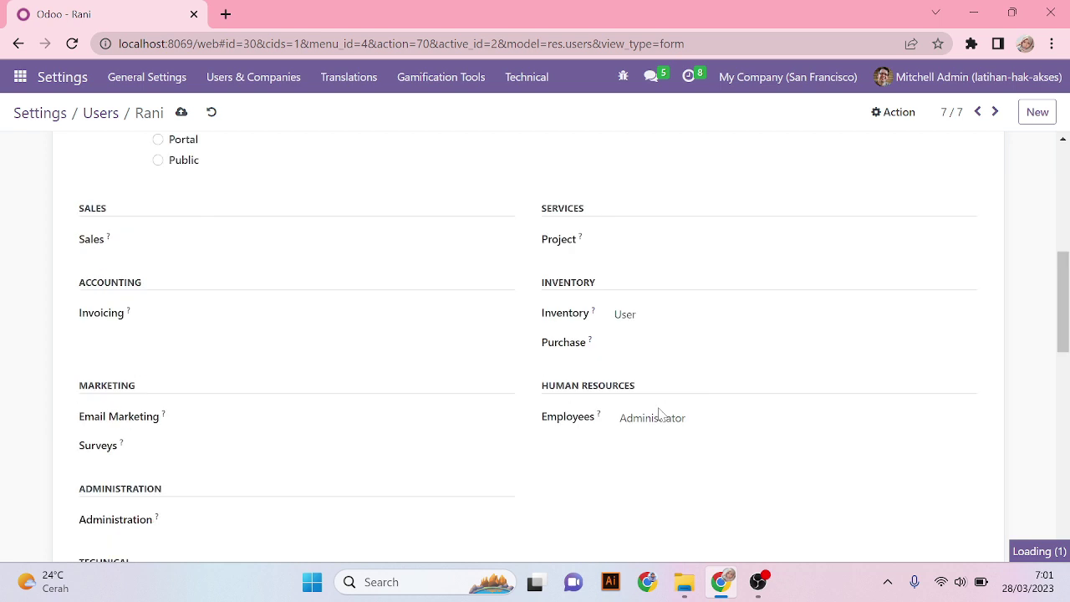
scroll(657, 385, "down", 1)
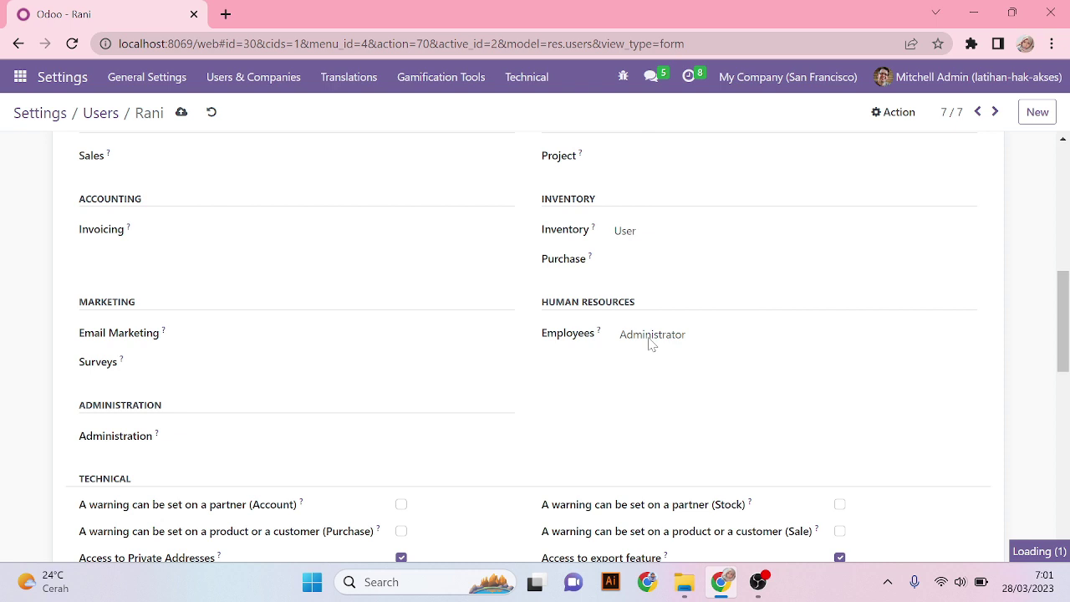
scroll(651, 344, "up", 2)
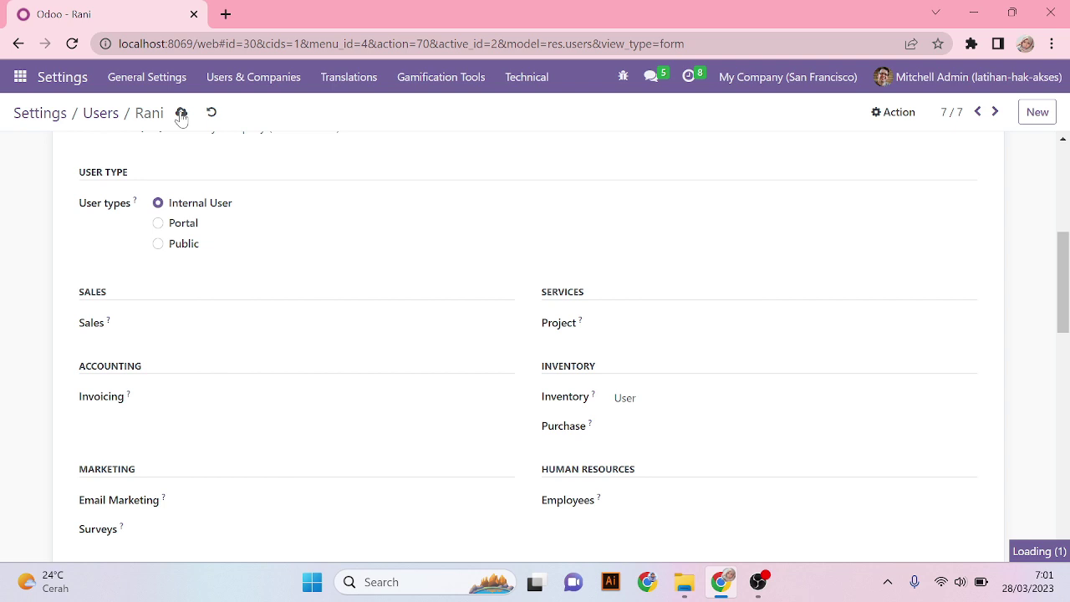
- Save the user's access rights, return to the users list and open the second user
left_click(181, 114)
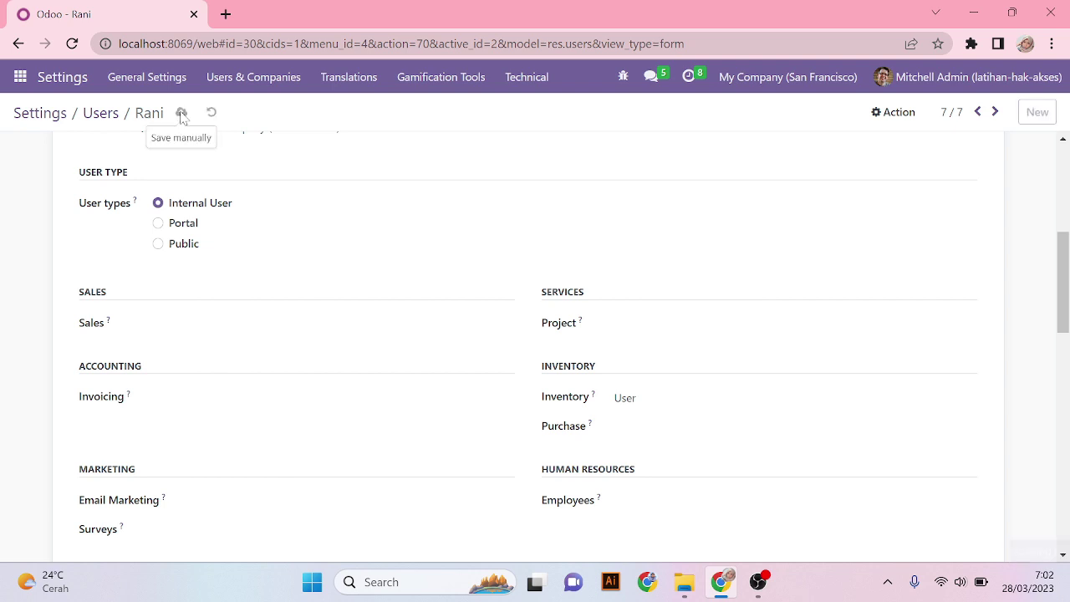
left_click(94, 121)
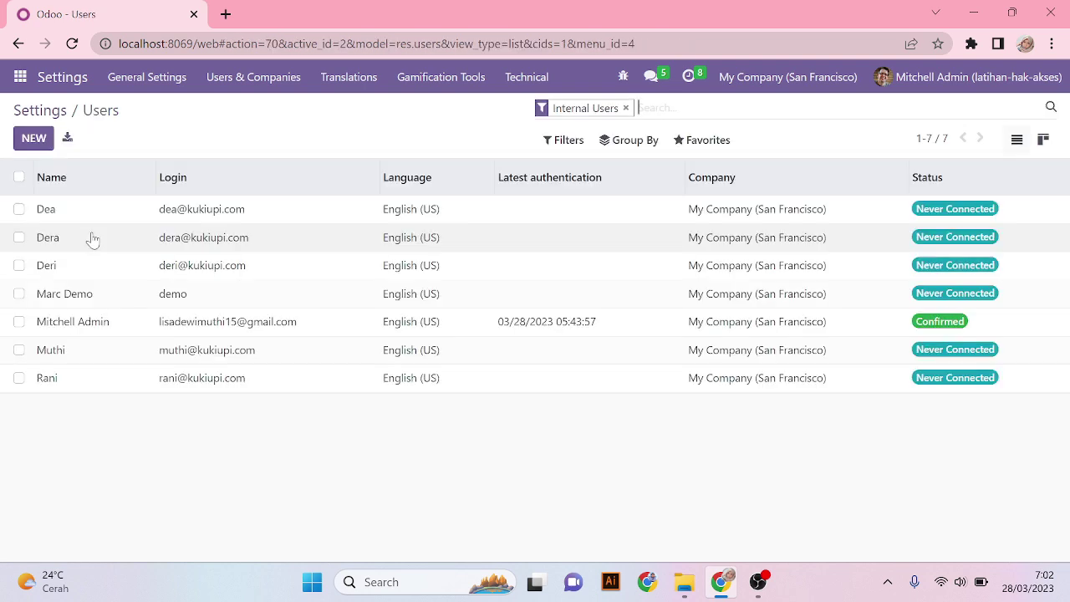
left_click(93, 240)
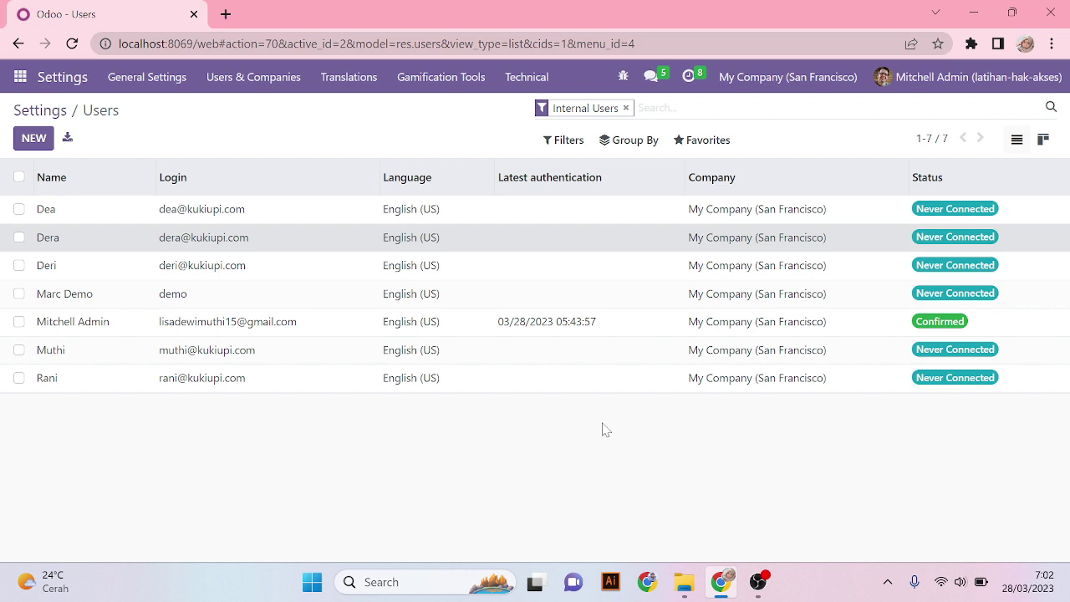
left_click(759, 583)
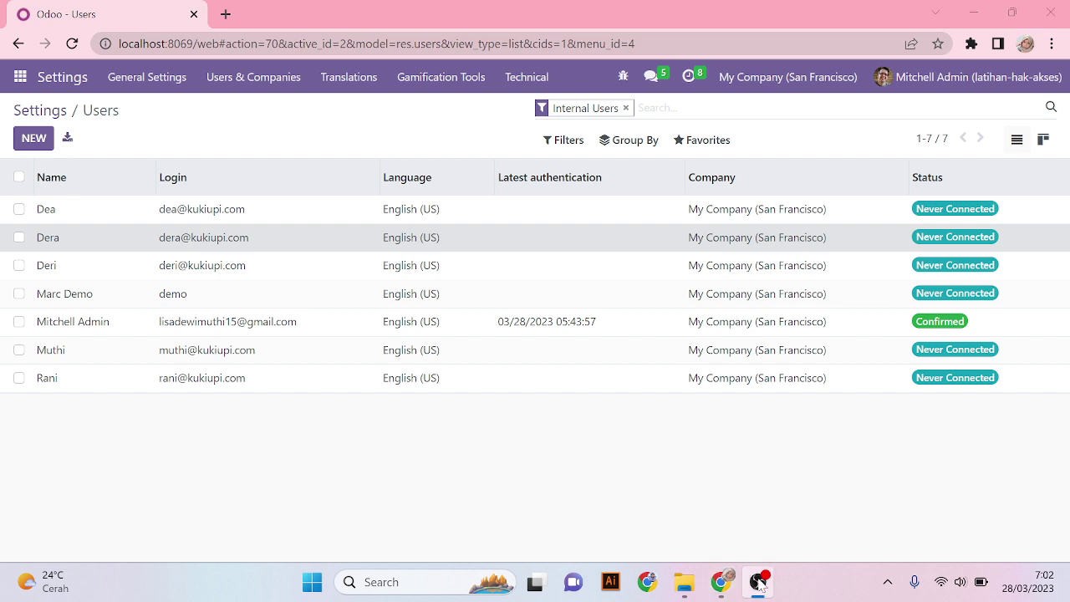
left_click(758, 582)
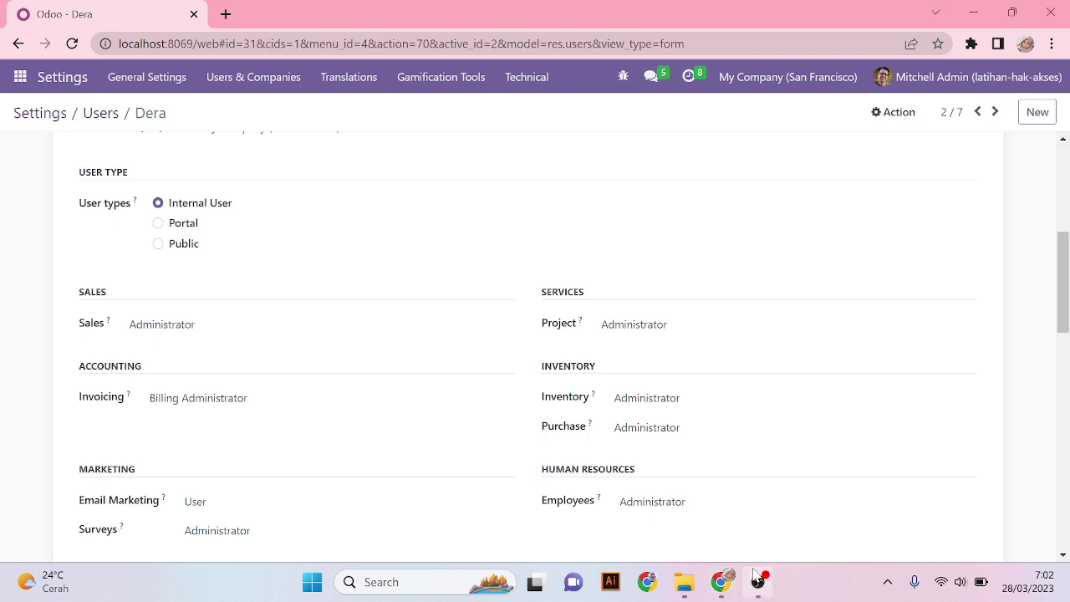
- Set the second user's Sales access right to blank and the Invoicing access right to Billing
scroll(429, 389, "down", 1)
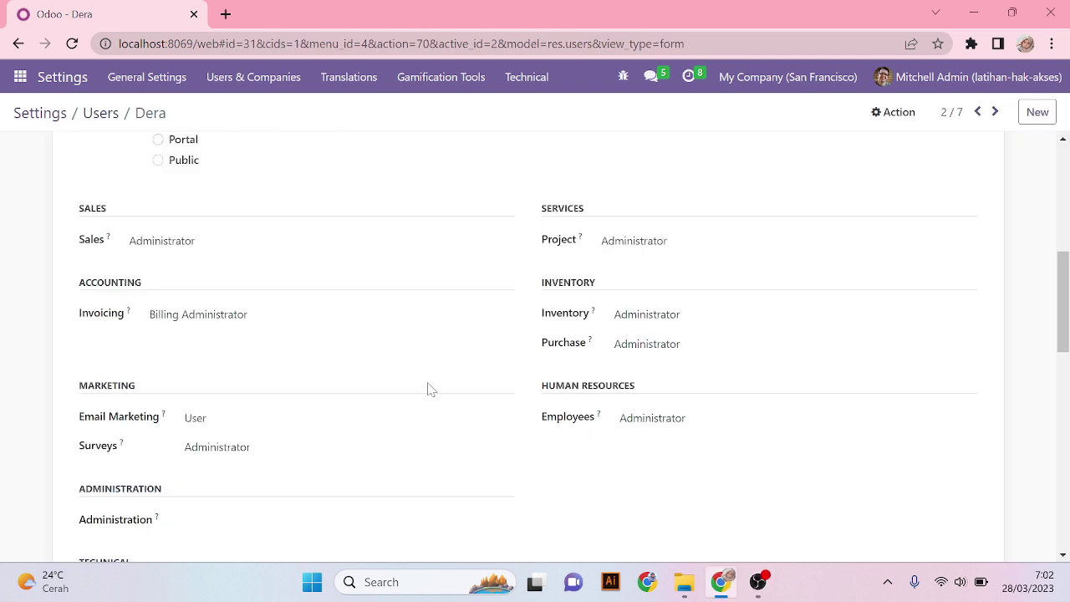
left_click(163, 240)
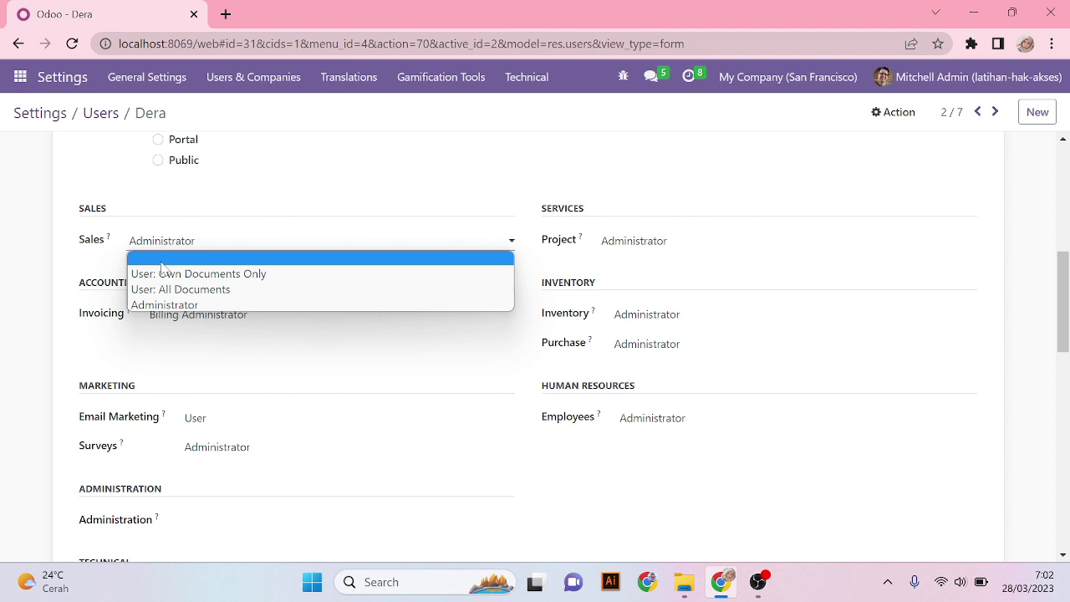
left_click(161, 261)
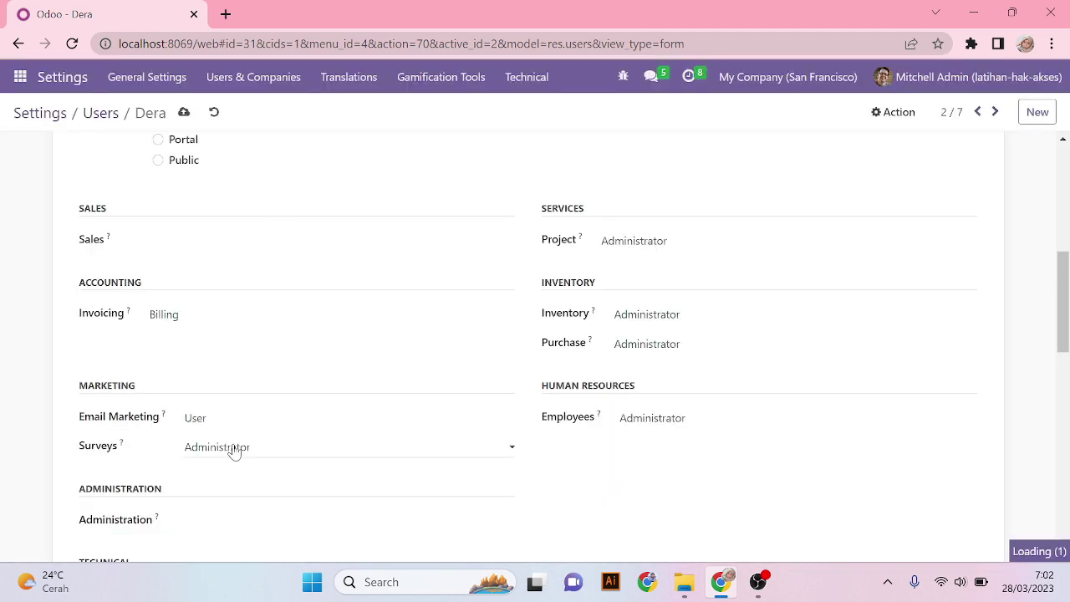
- Set the second user's Email Marketing and Surveys access rights to blank
left_click(234, 451)
left_click(212, 436)
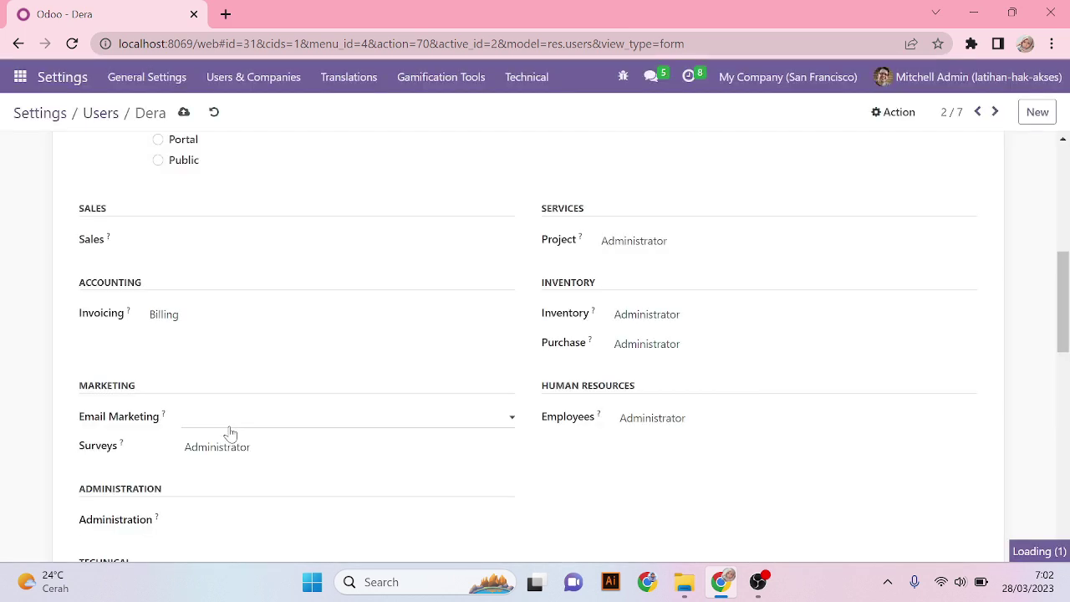
left_click(230, 428)
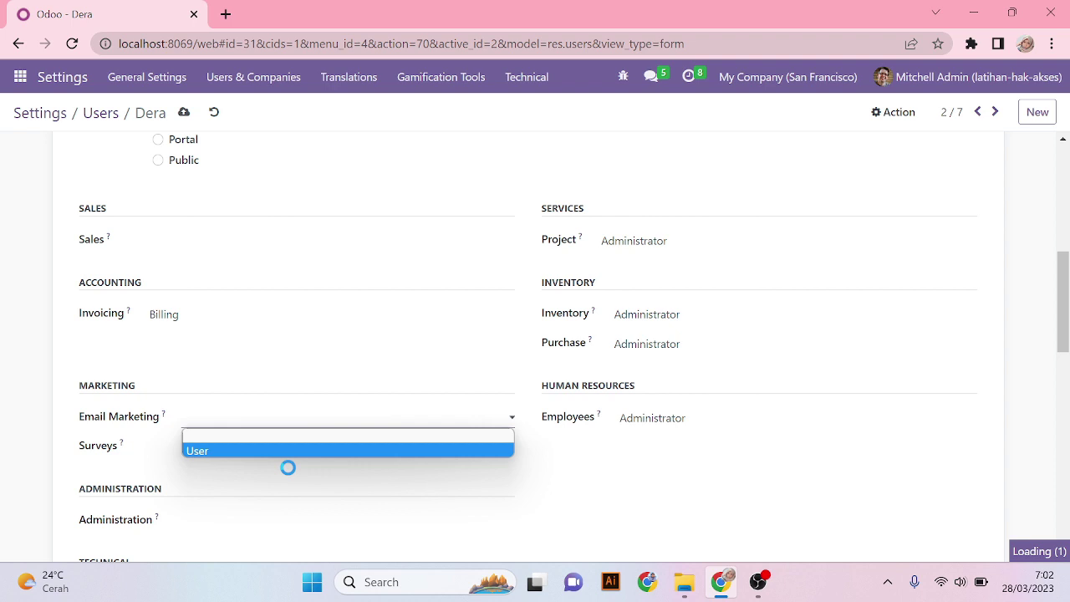
left_click(276, 450)
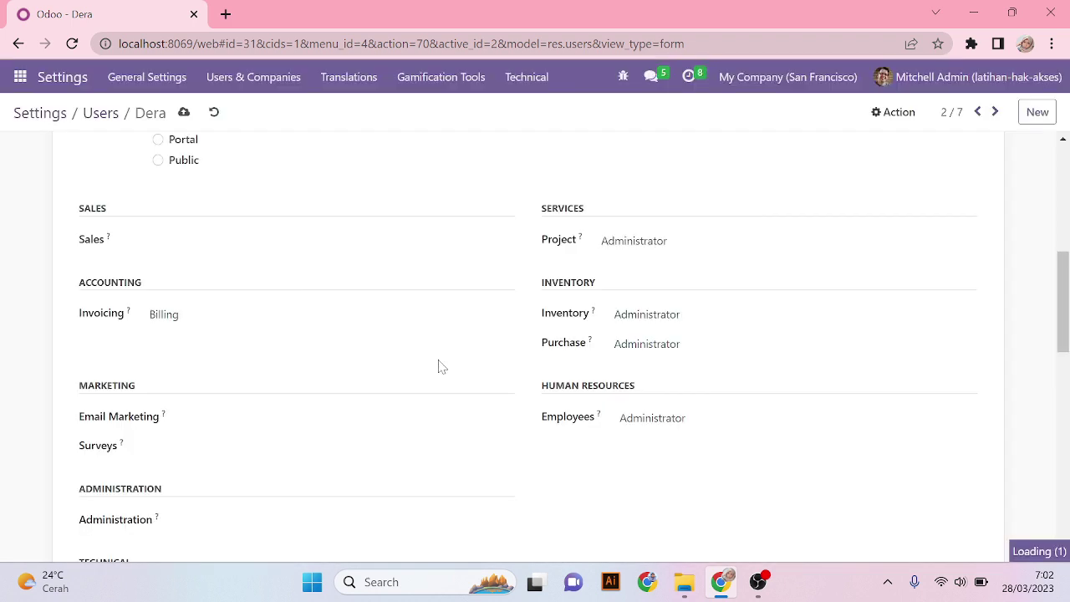
- Set the second user's Project and Inventory access rights to blank
scroll(275, 375, "down", 1)
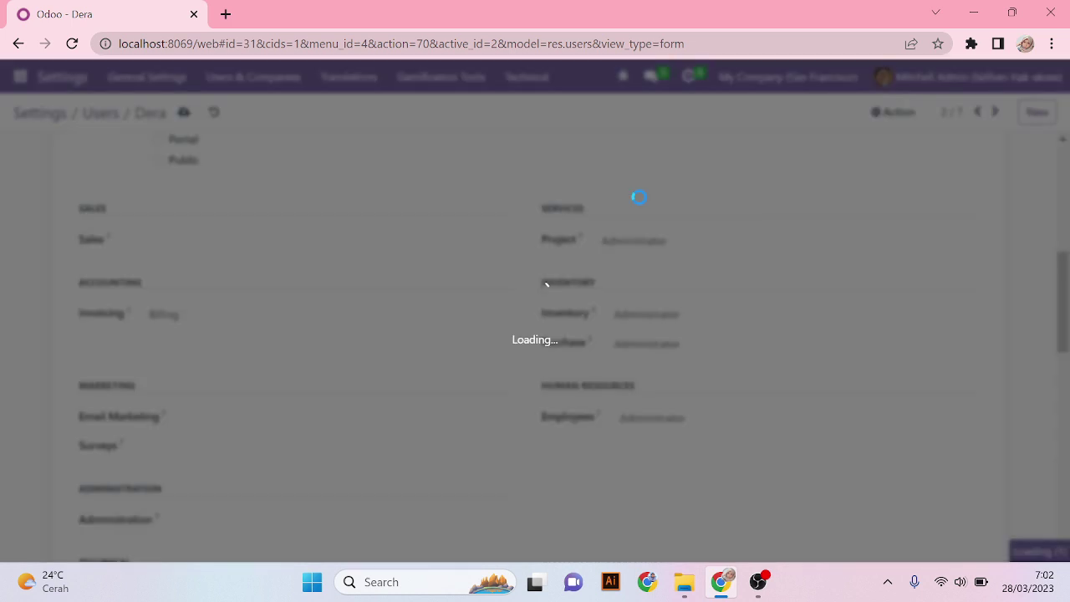
left_click(637, 241)
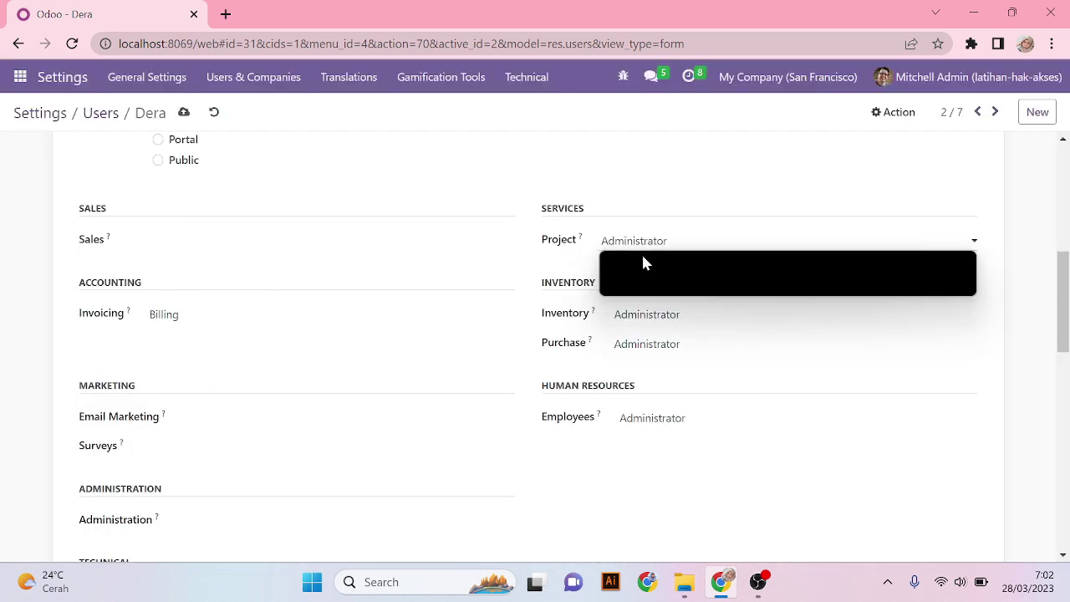
left_click(644, 263)
left_click(644, 316)
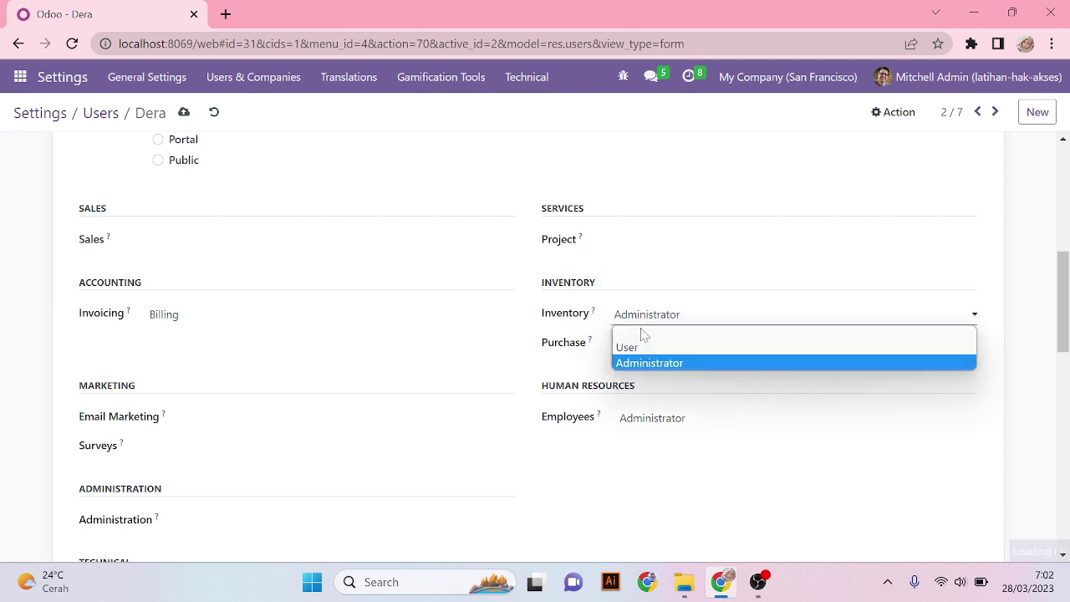
left_click(644, 333)
- Set the second user's Purchase and Employees access rights to blank
left_click(642, 344)
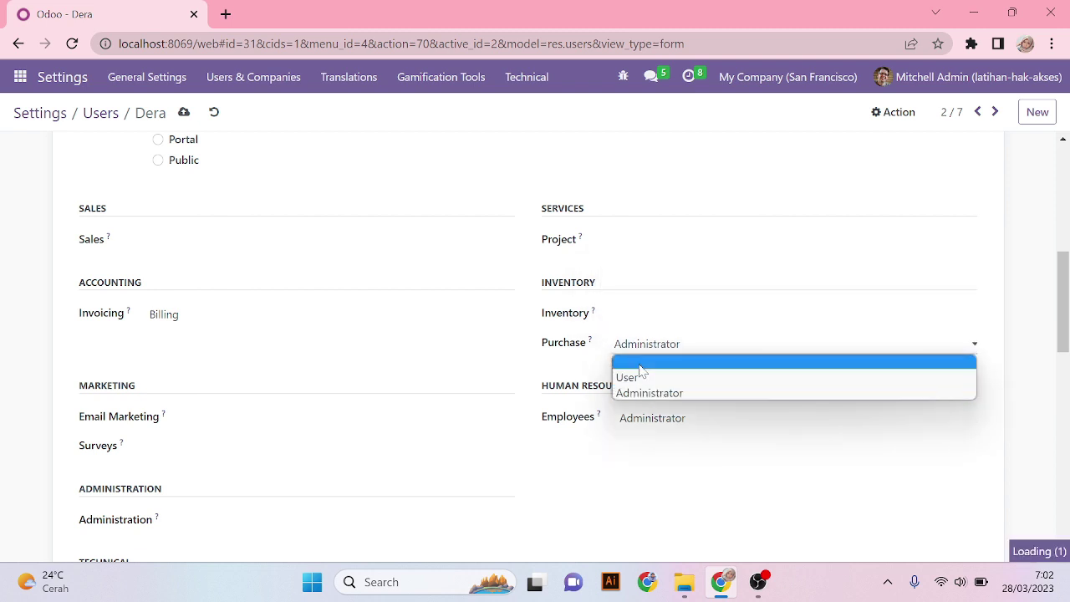
left_click(641, 364)
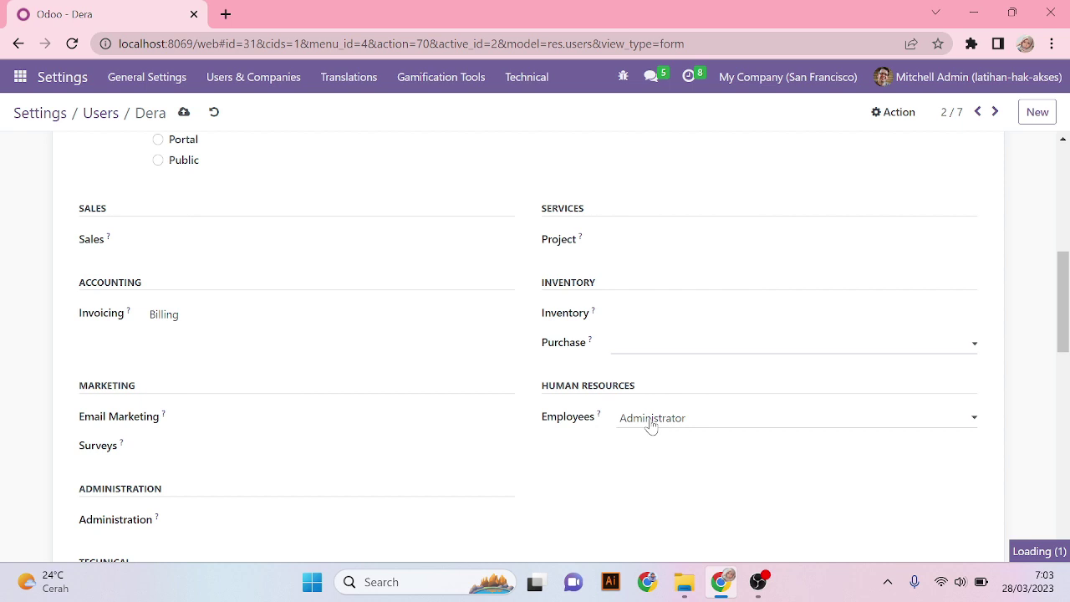
left_click(650, 422)
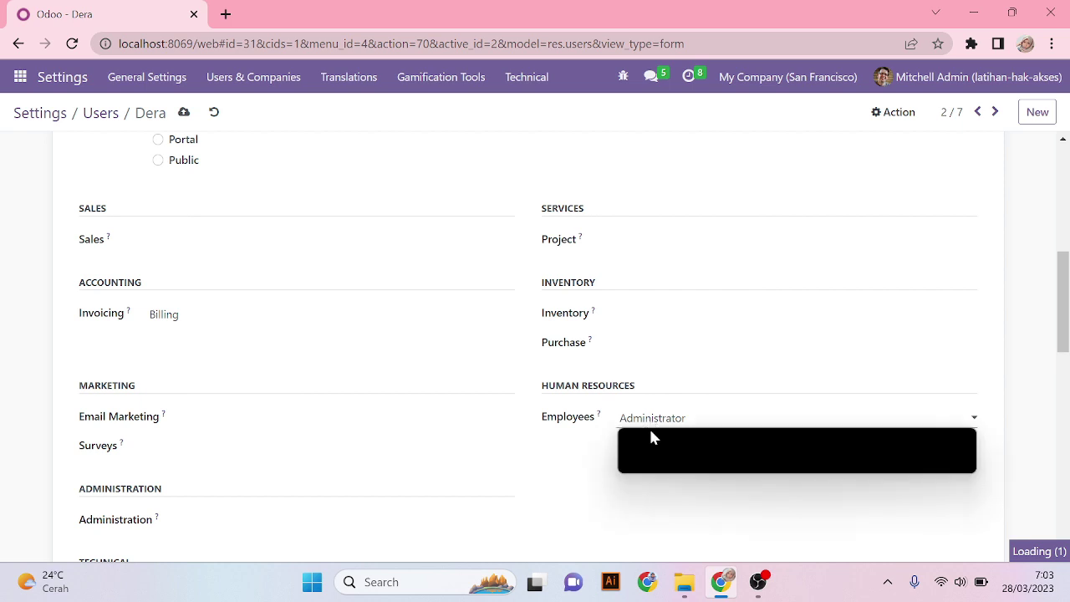
left_click(651, 432)
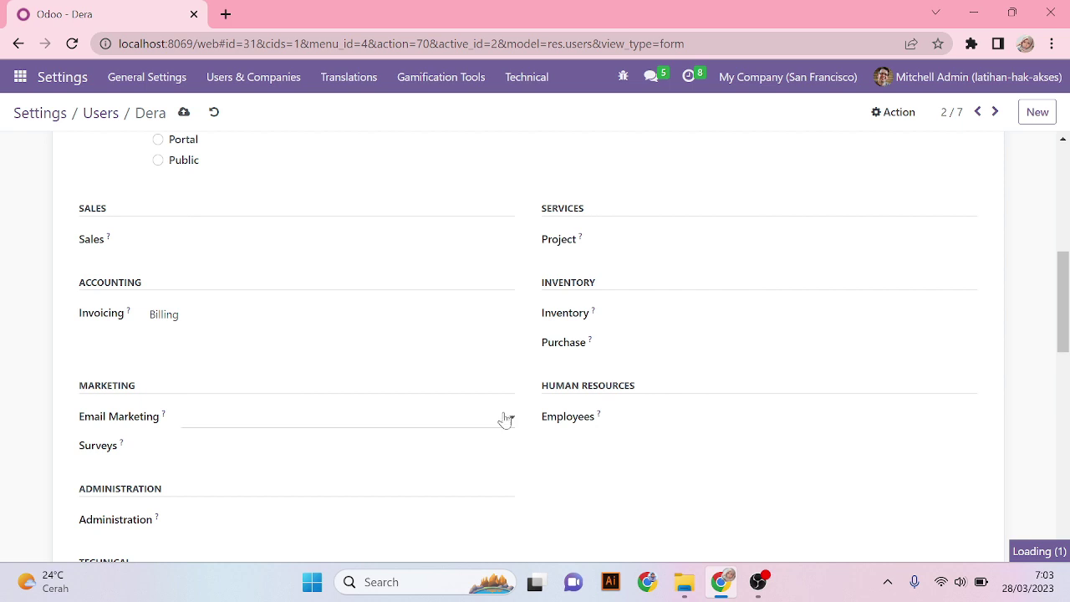
- Disable the Contact Creation extra right for this user and save the record
scroll(667, 388, "down", 3)
scroll(666, 387, "up", 3)
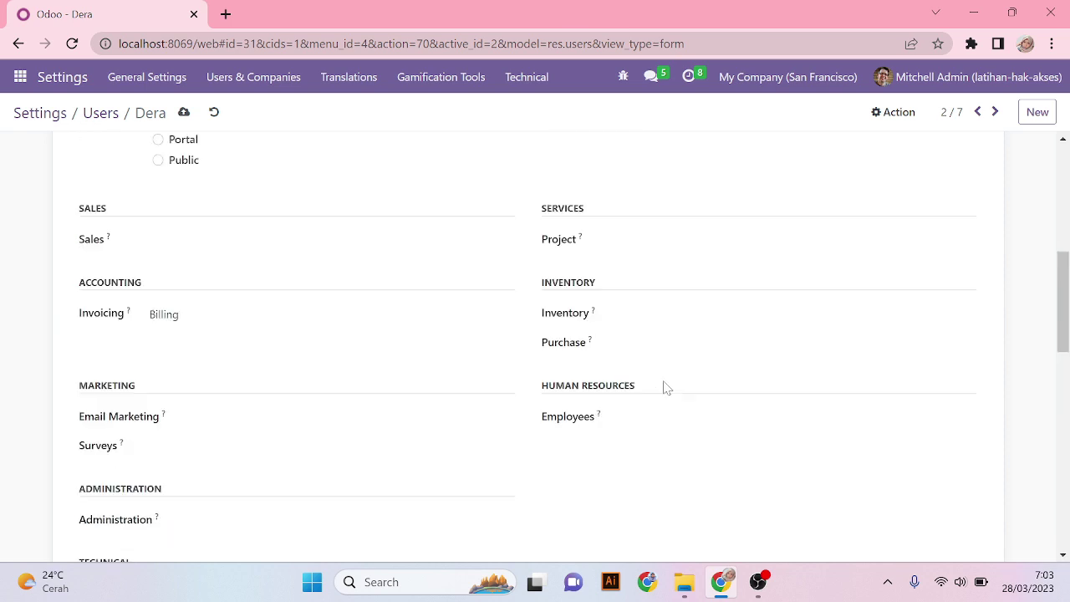
scroll(666, 388, "up", 1)
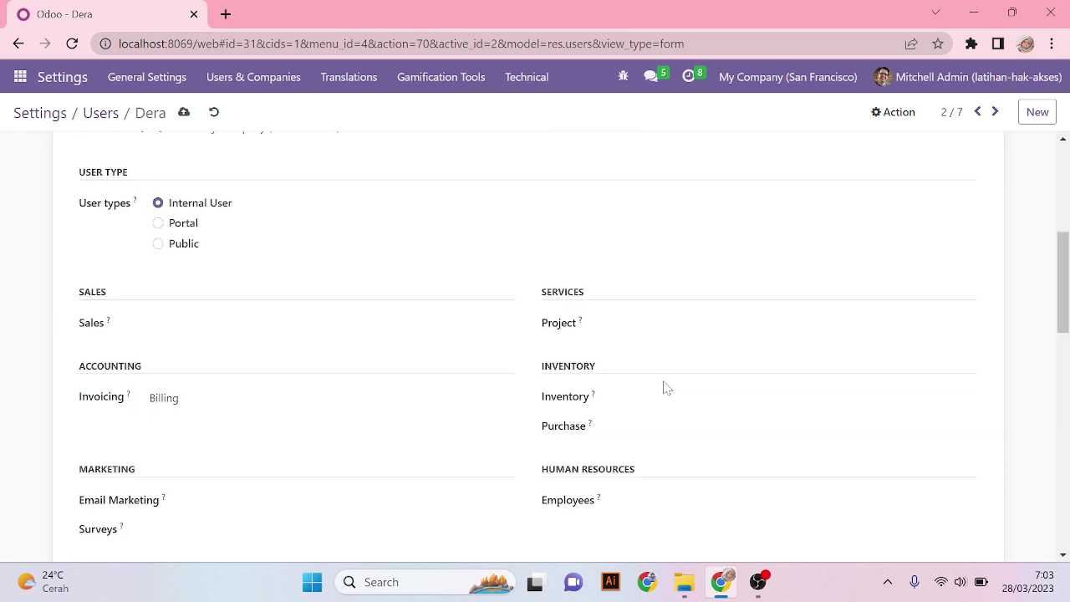
scroll(666, 387, "down", 10)
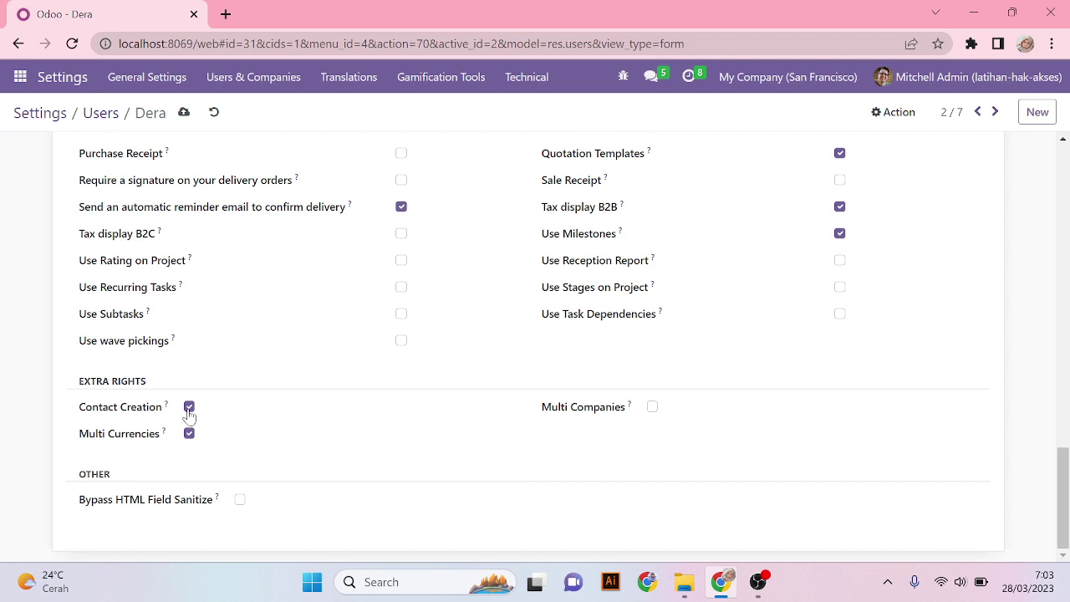
left_click(188, 407)
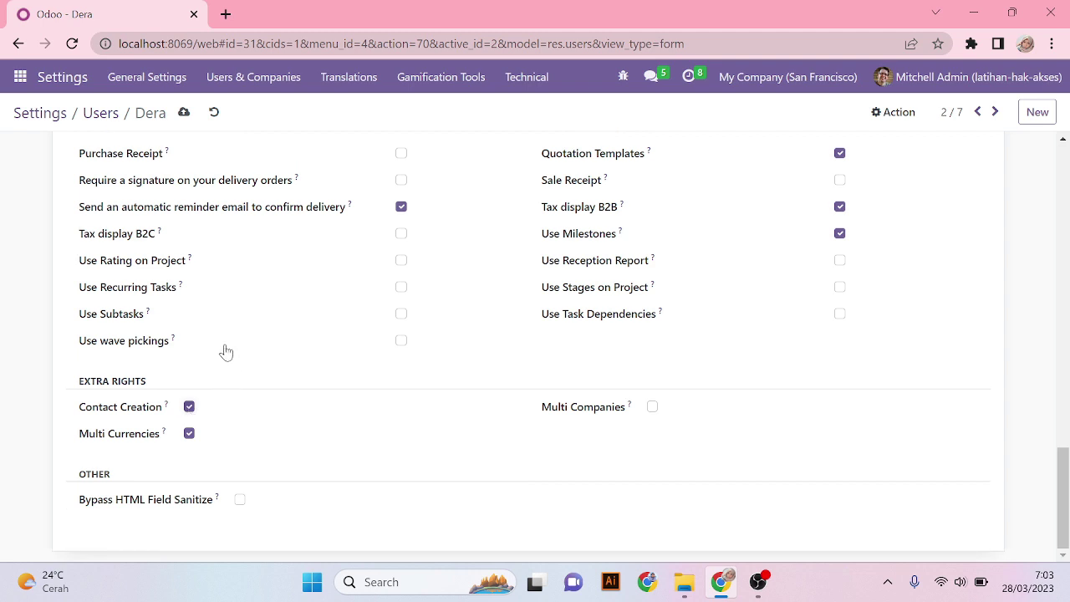
left_click(183, 114)
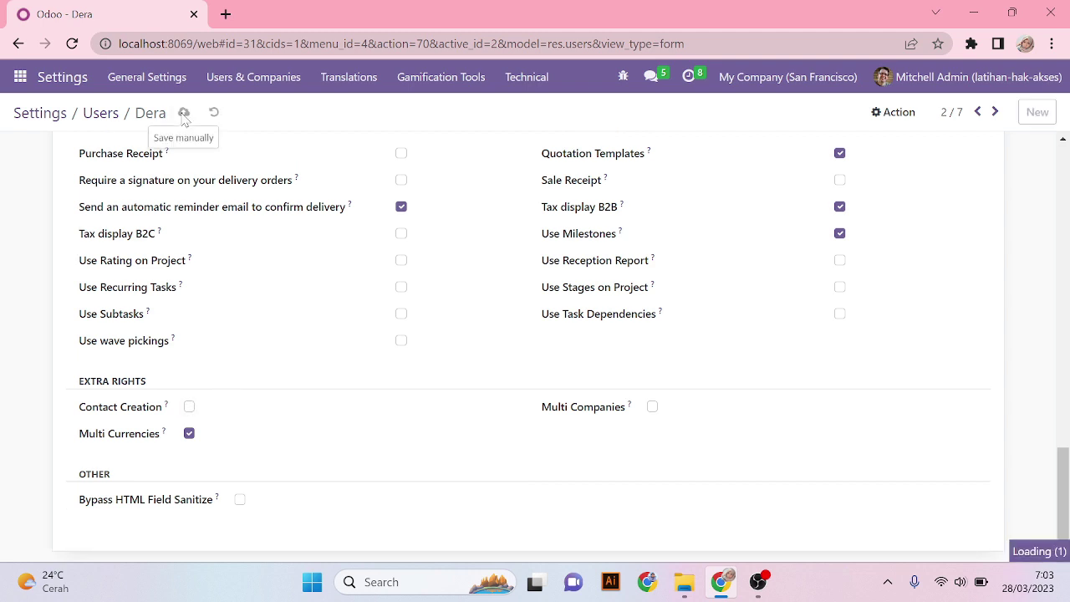
scroll(619, 241, "up", 10)
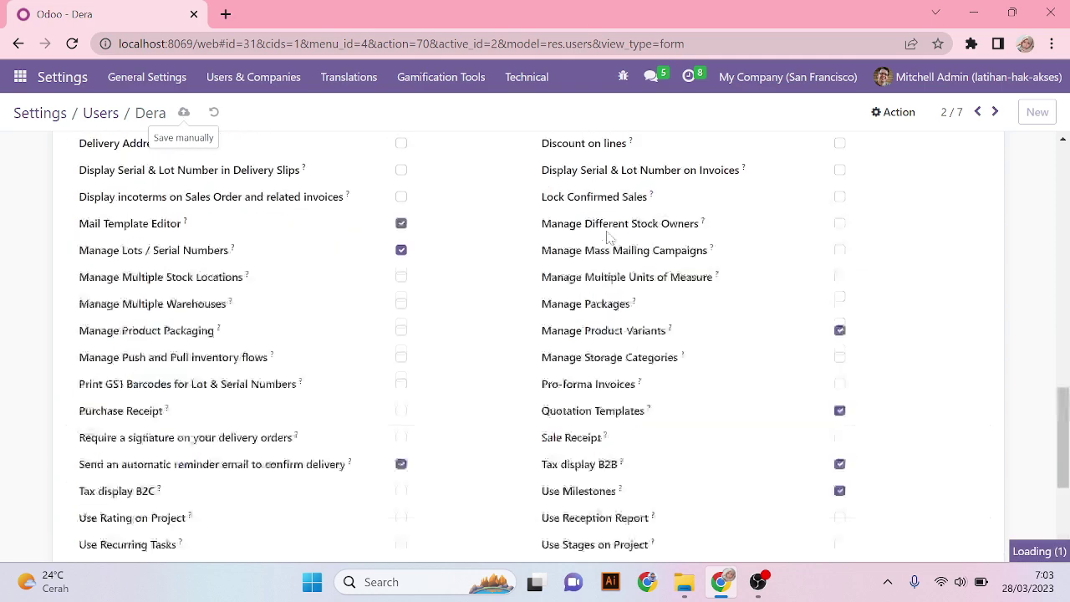
scroll(619, 241, "up", 4)
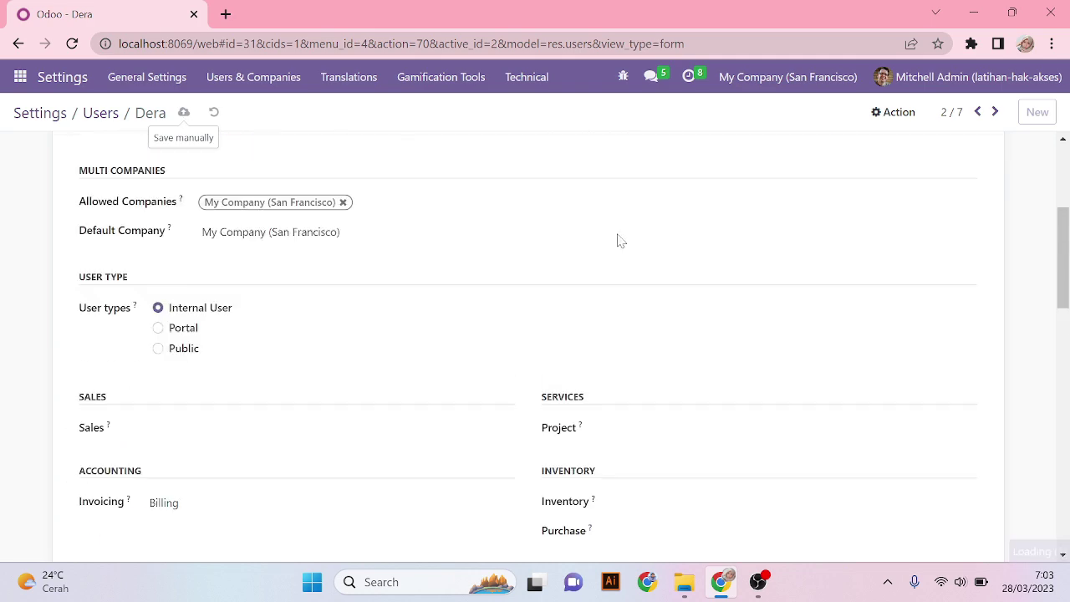
scroll(618, 240, "down", 8)
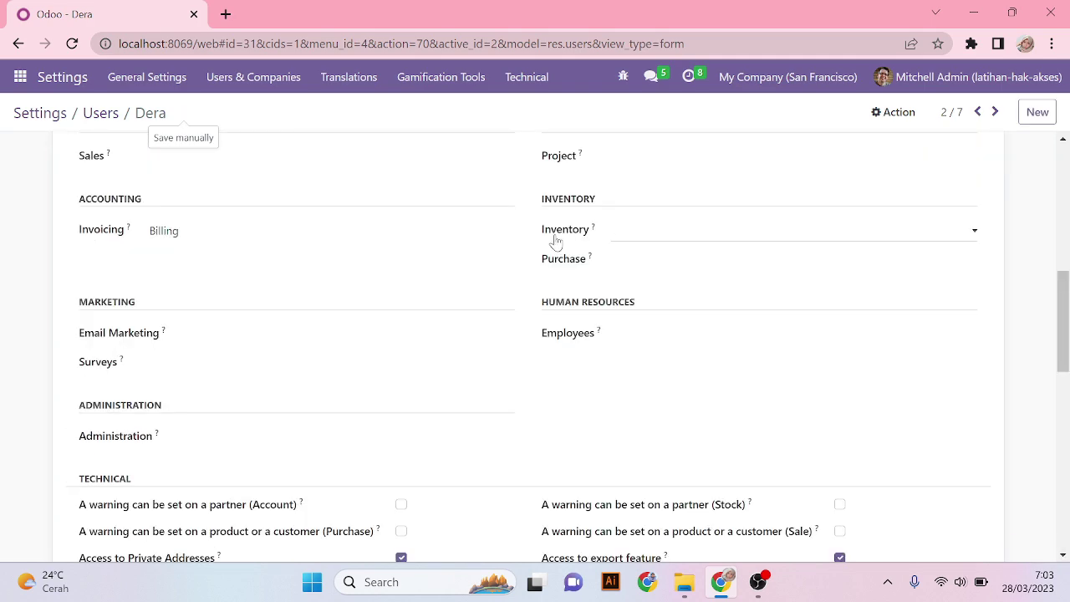
- Return to the users list and open the third user
left_click(101, 113)
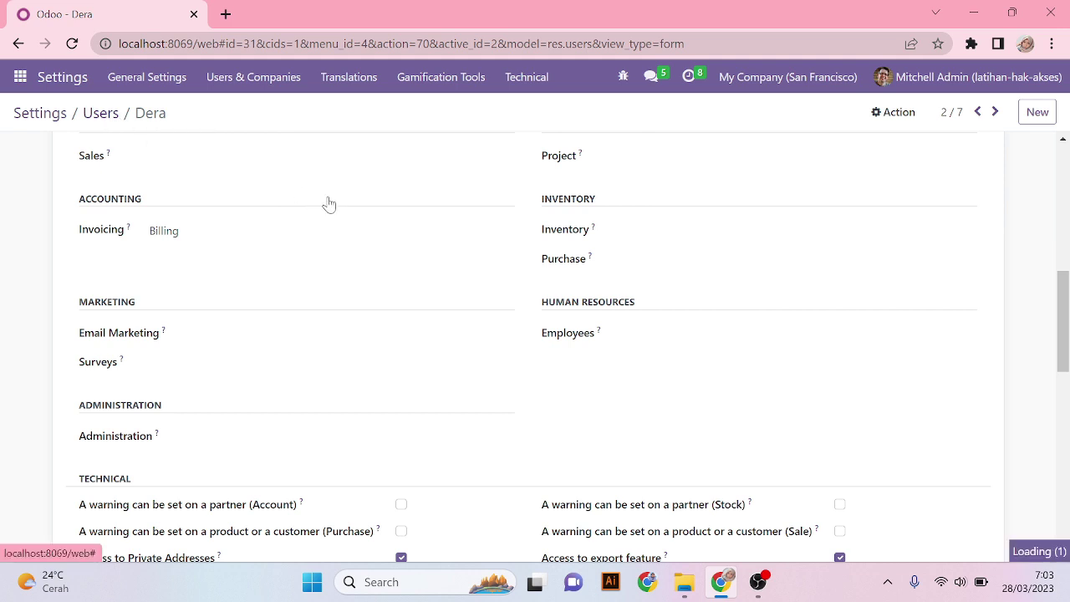
scroll(331, 201, "down", 2)
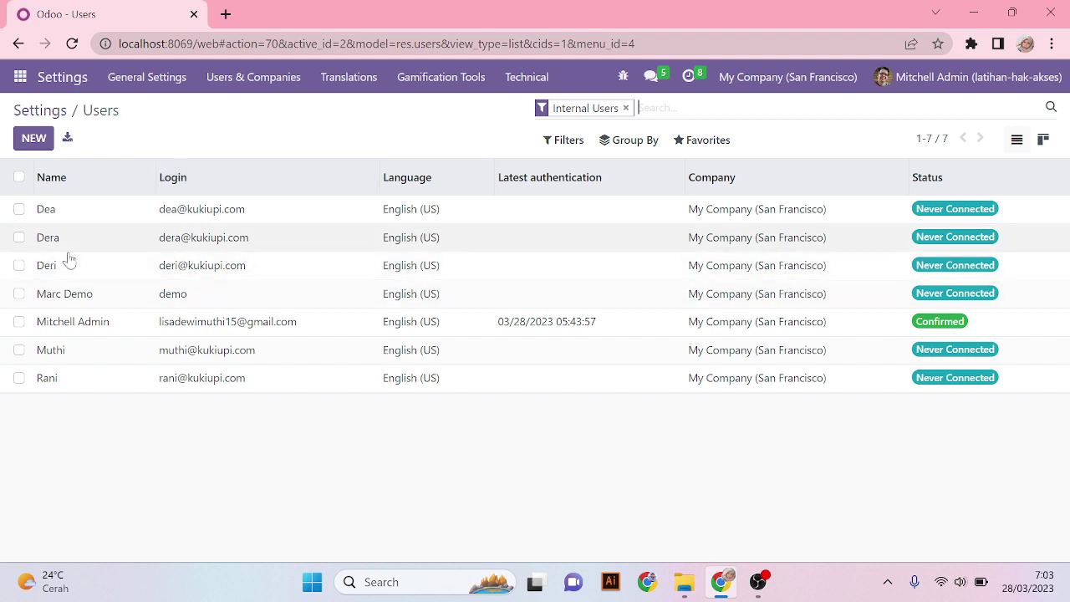
left_click(68, 273)
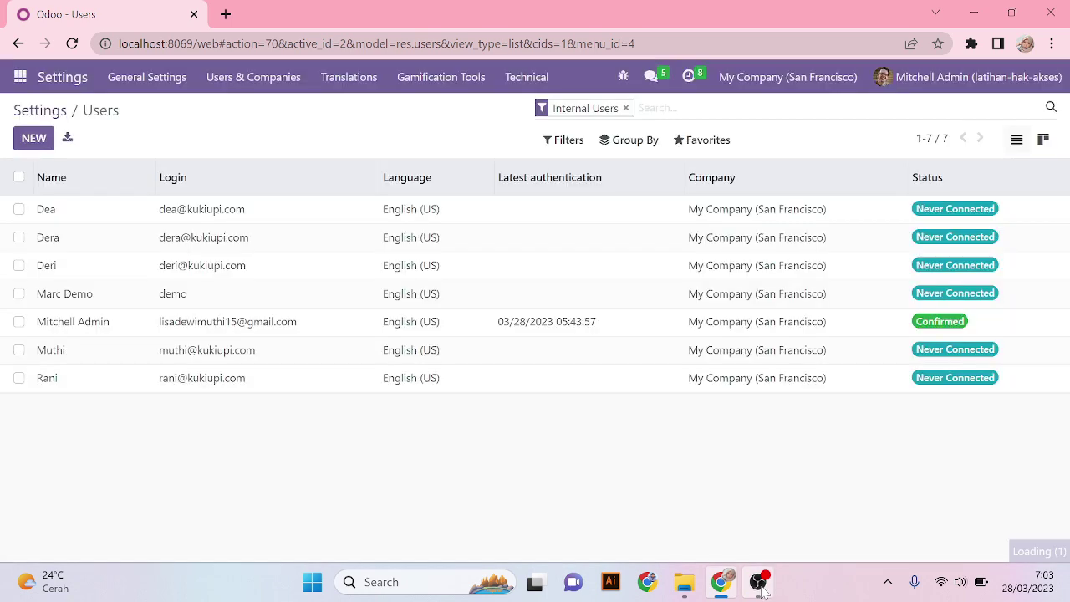
left_click(759, 583)
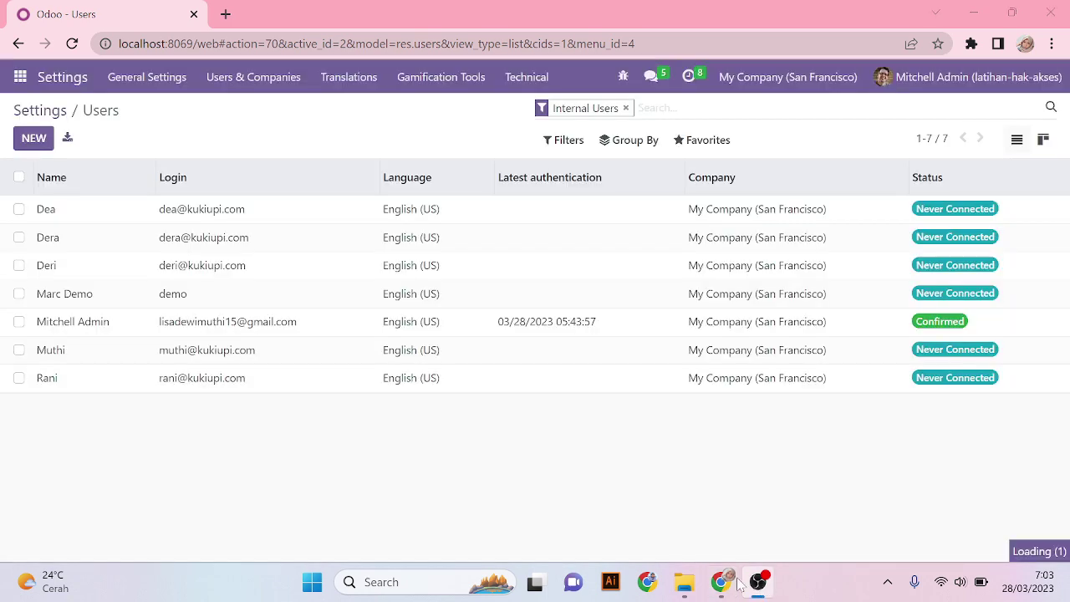
left_click(722, 585)
left_click(721, 585)
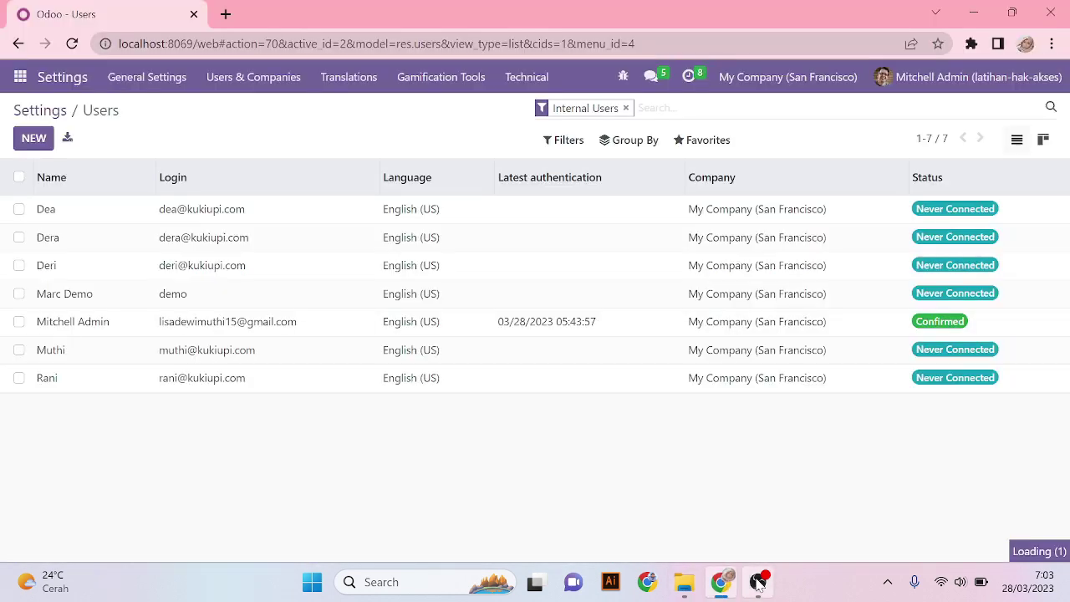
left_click(758, 583)
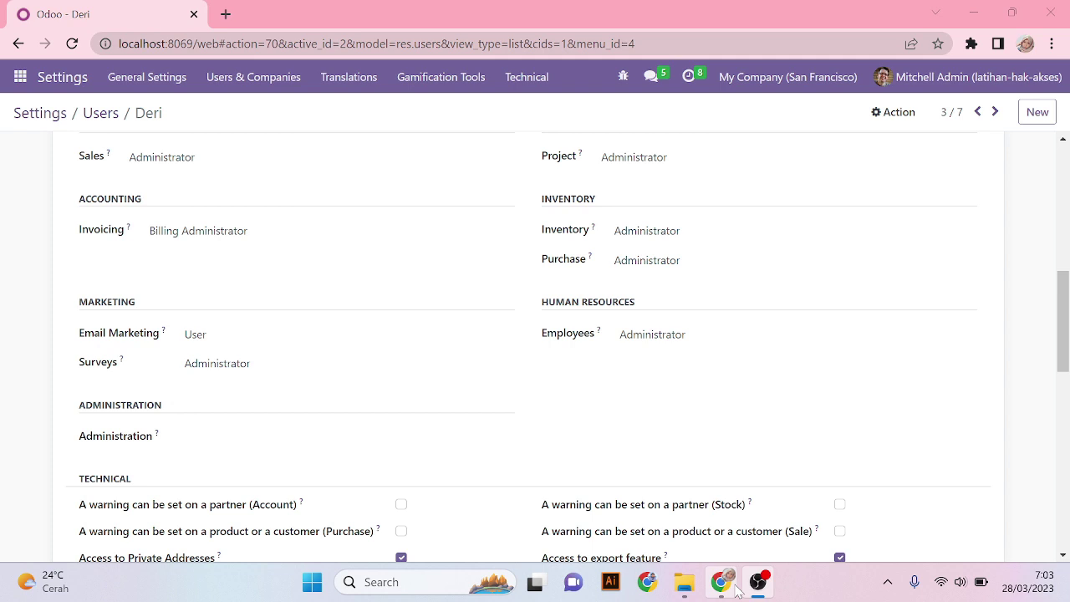
- Set the third user's Sales and Invoicing access rights to blank
scroll(193, 335, "up", 2)
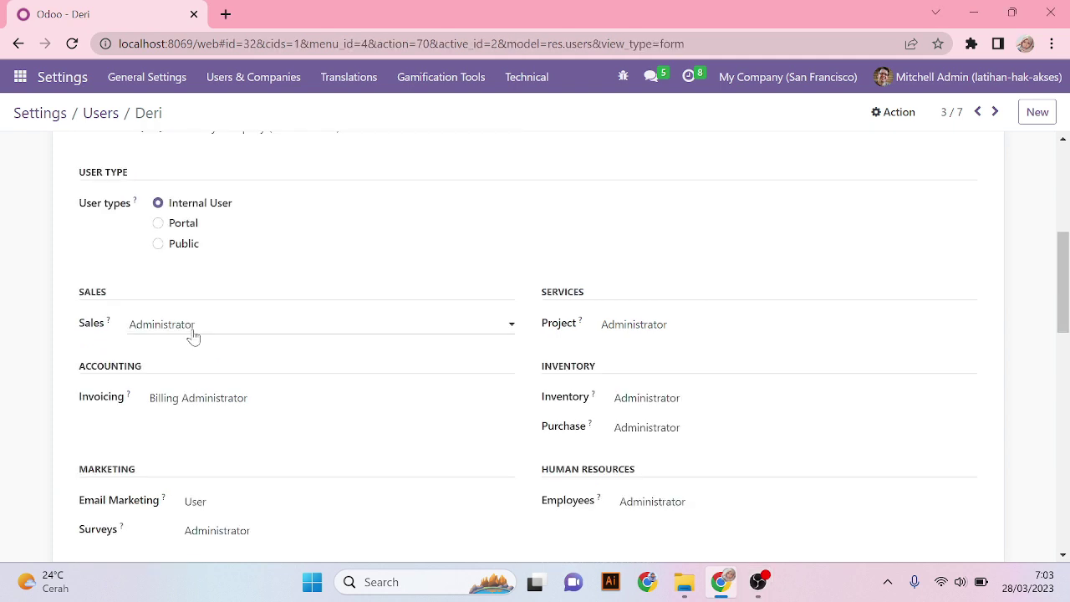
left_click(193, 336)
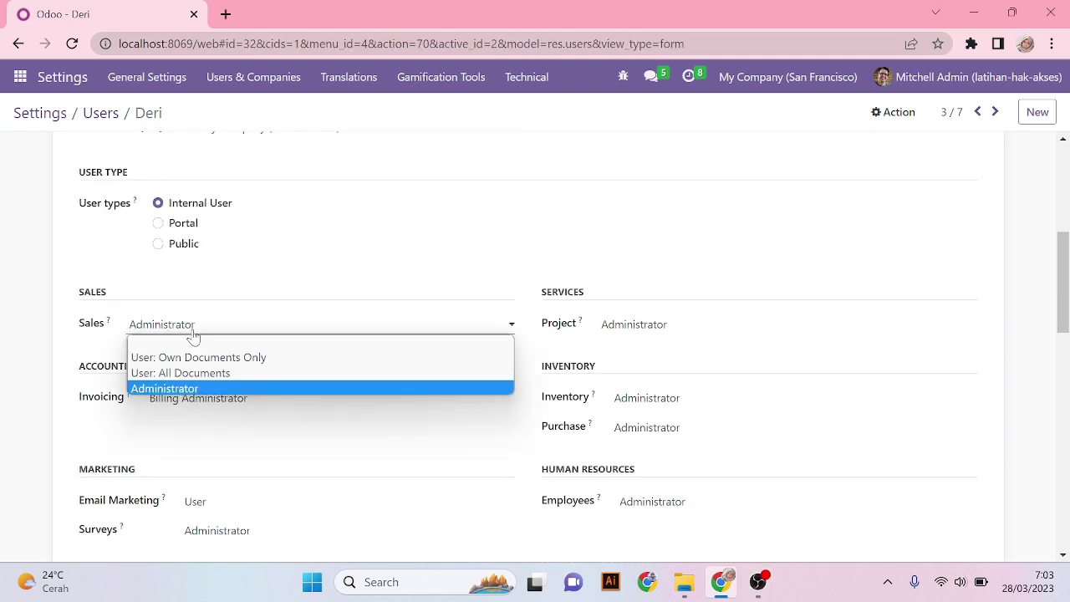
left_click(193, 341)
left_click(198, 398)
left_click(195, 418)
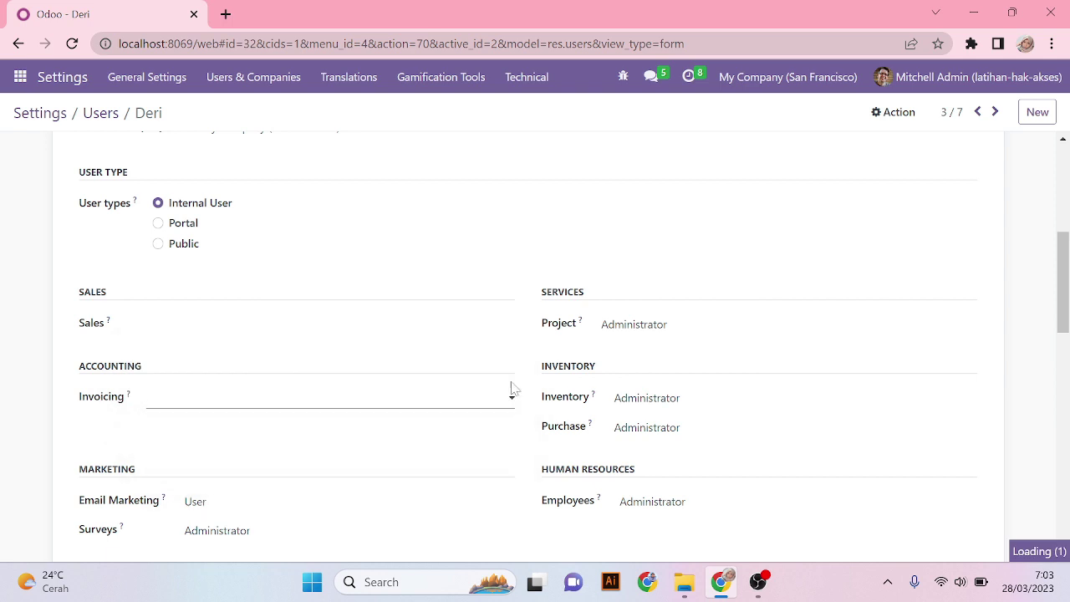
- Set the third user's Invoicing access right to Billing and the Project access right to blank
left_click(260, 401)
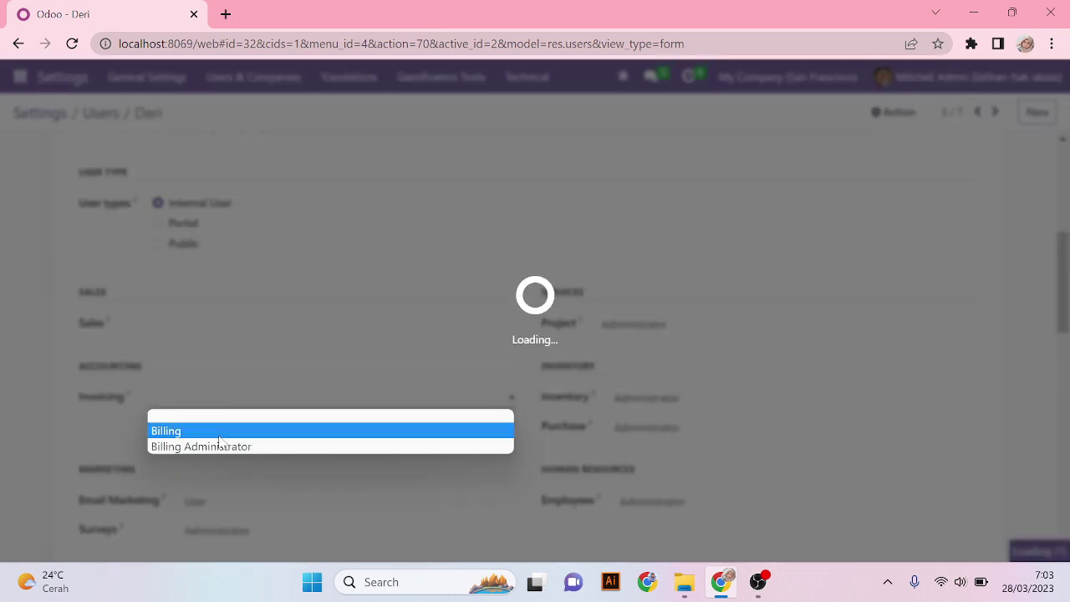
left_click(219, 432)
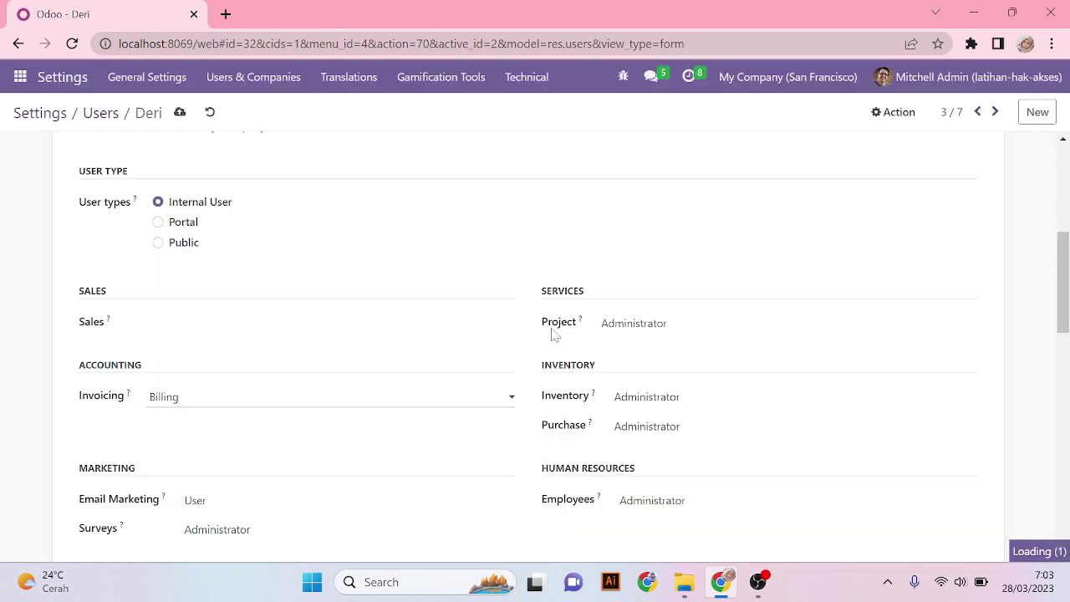
scroll(553, 335, "down", 1)
left_click(639, 244)
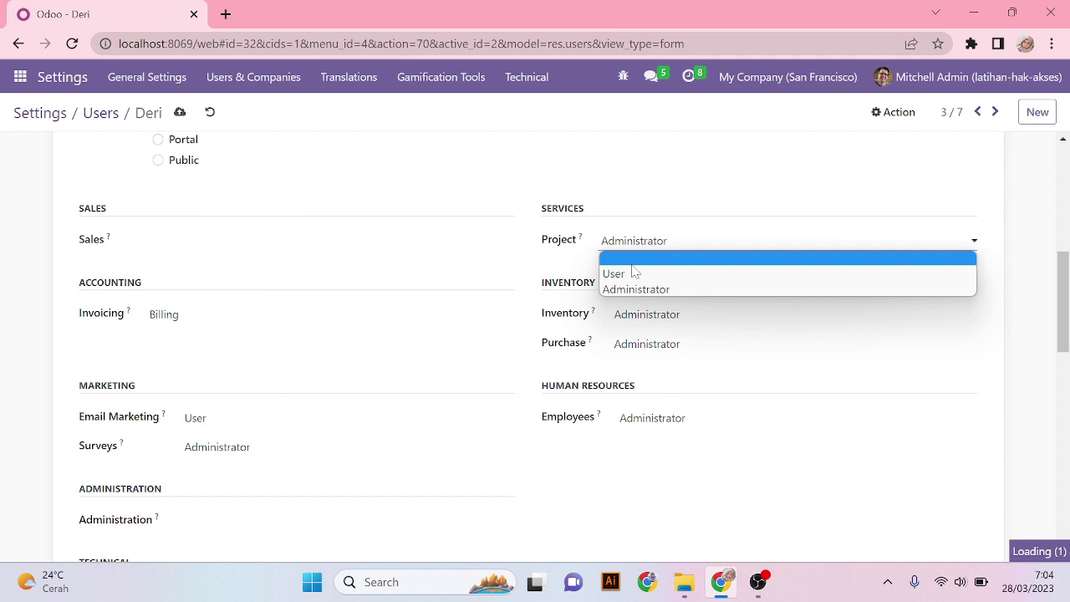
left_click(633, 263)
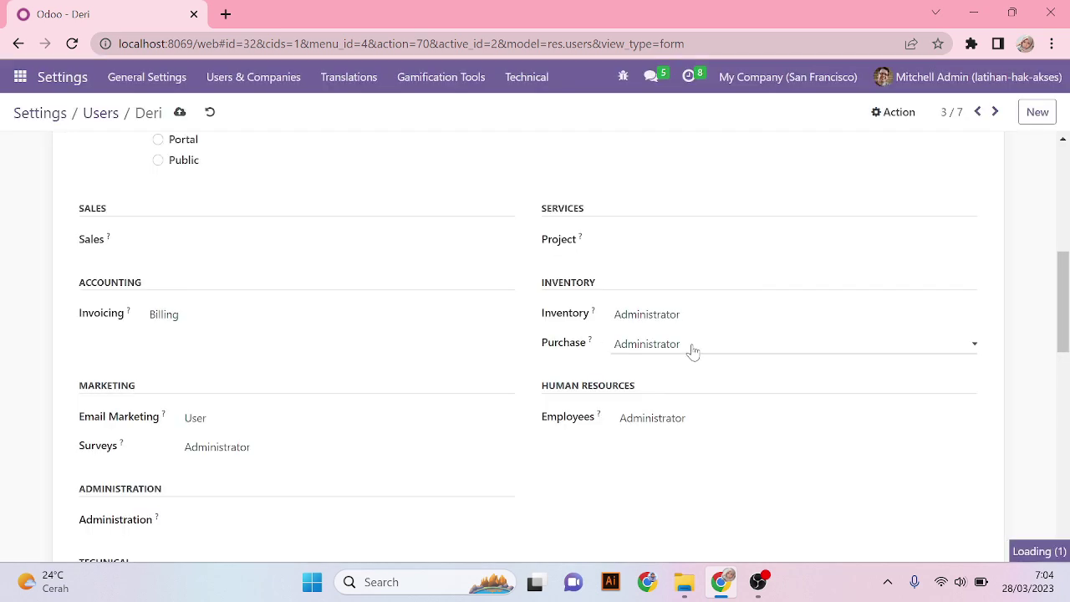
- Set the third user's Inventory, Purchase and Employees access rights to blank
left_click(681, 354)
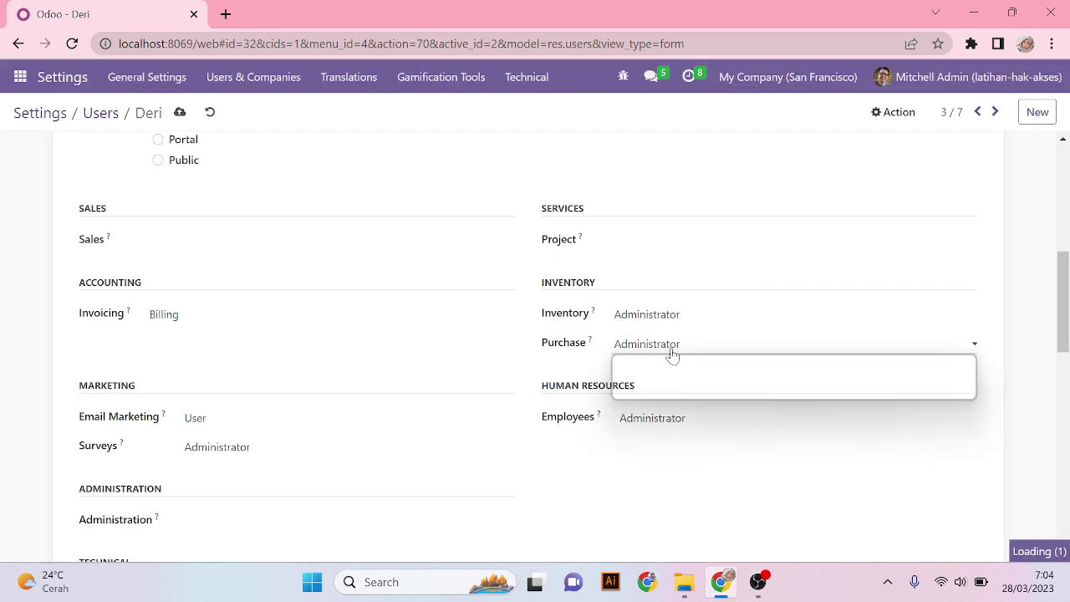
left_click(664, 351)
left_click(666, 420)
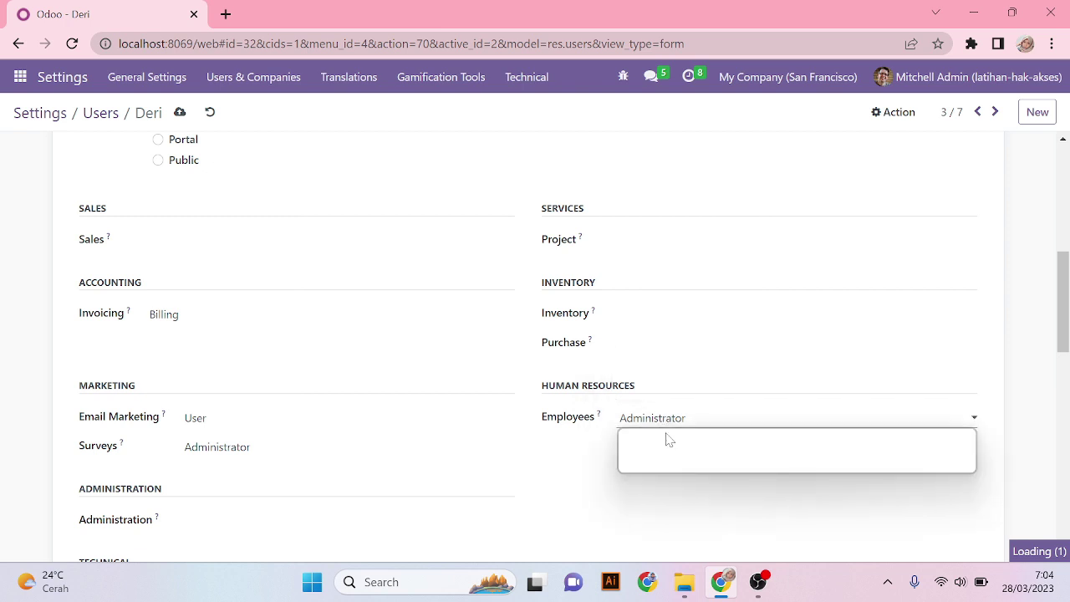
left_click(669, 440)
- Set the third user's Email Marketing and Surveys access rights to blank
left_click(216, 417)
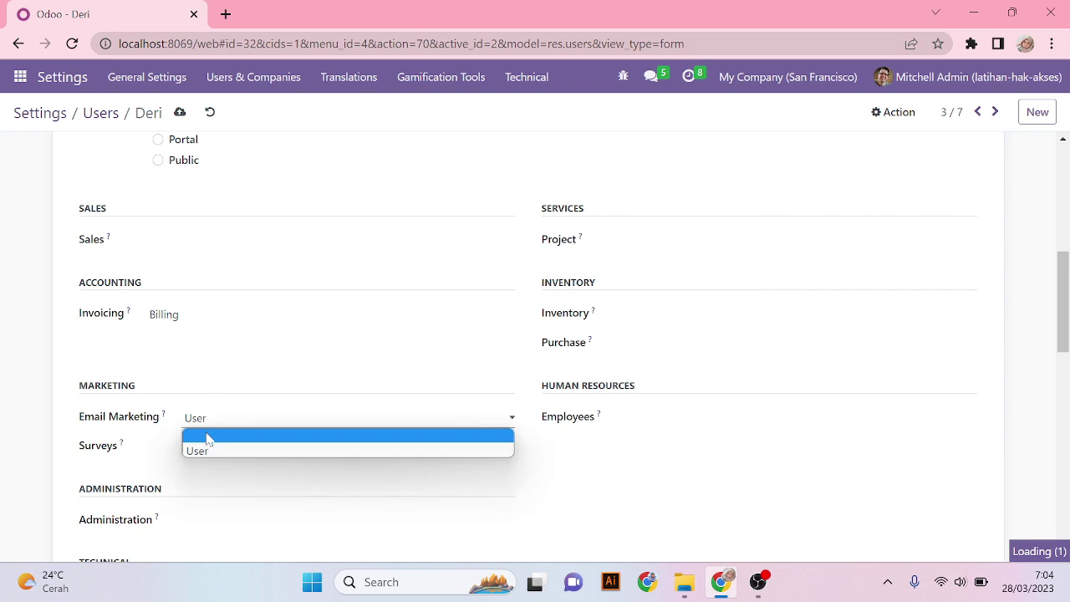
left_click(212, 450)
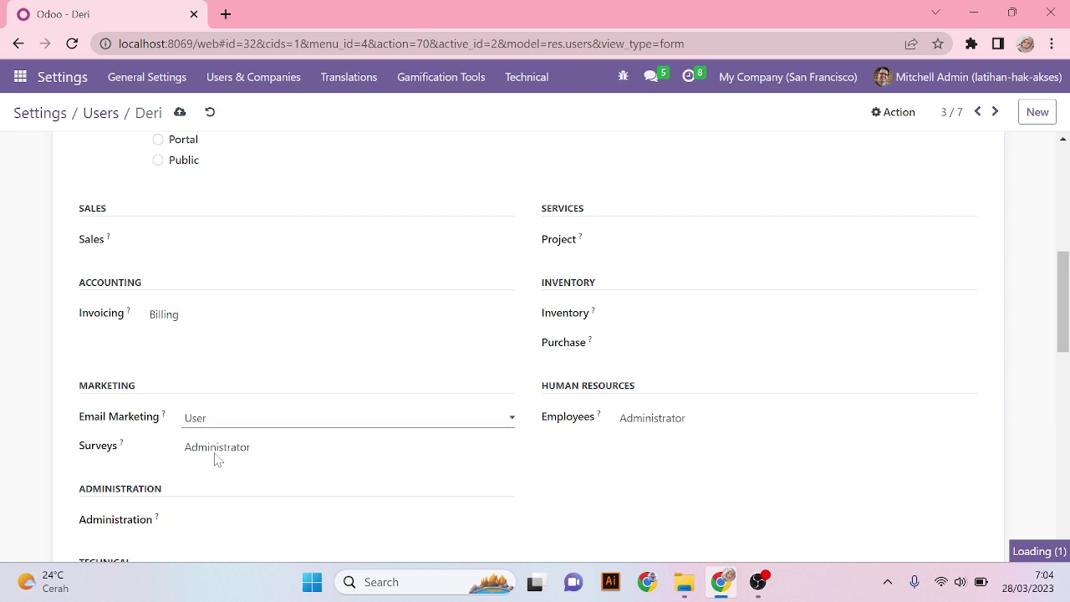
left_click(216, 451)
left_click(232, 466)
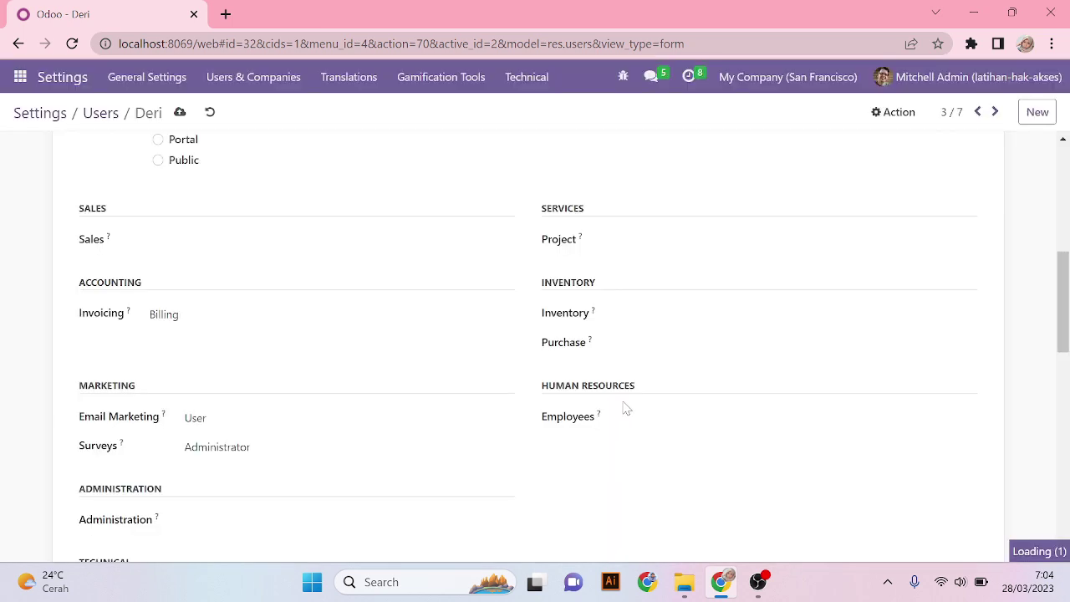
left_click(244, 452)
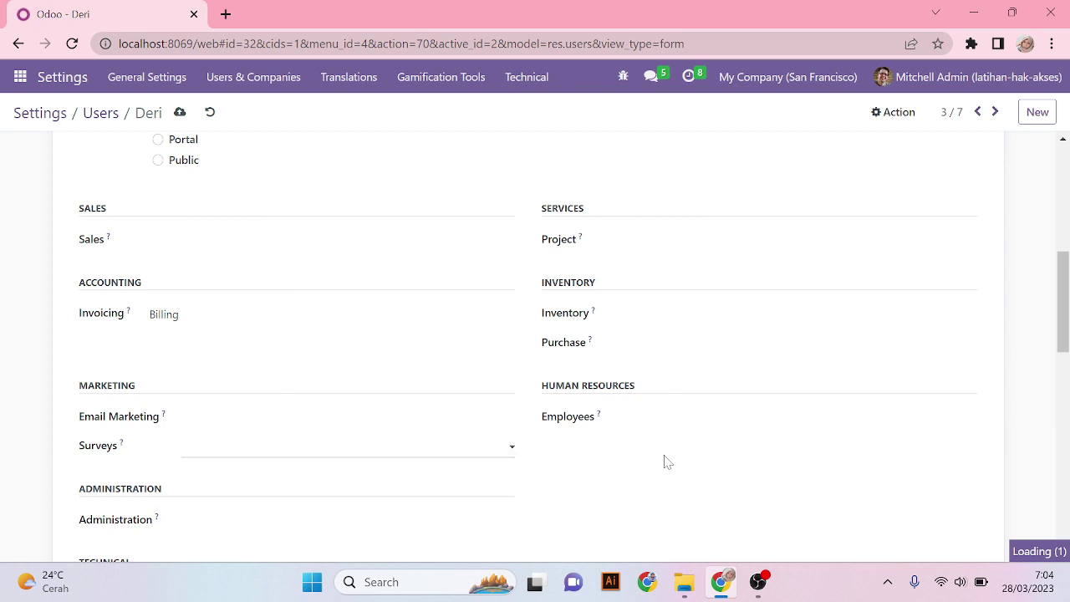
- Review the third user's application, technical and extra rights, and save the record
scroll(665, 462, "up", 3)
scroll(666, 462, "up", 2)
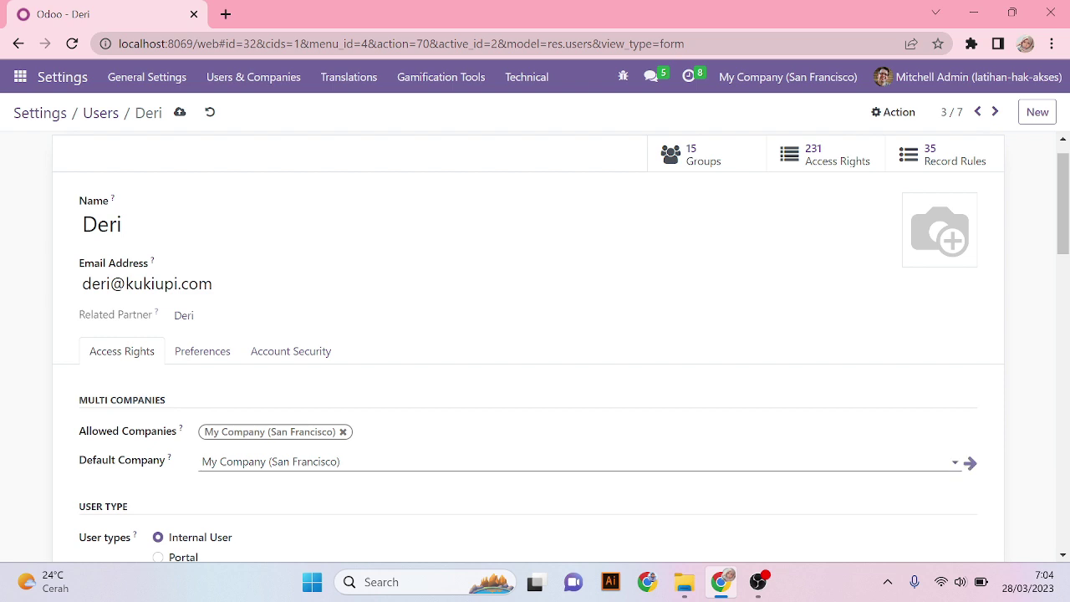
scroll(967, 461, "down", 10)
scroll(601, 447, "down", 4)
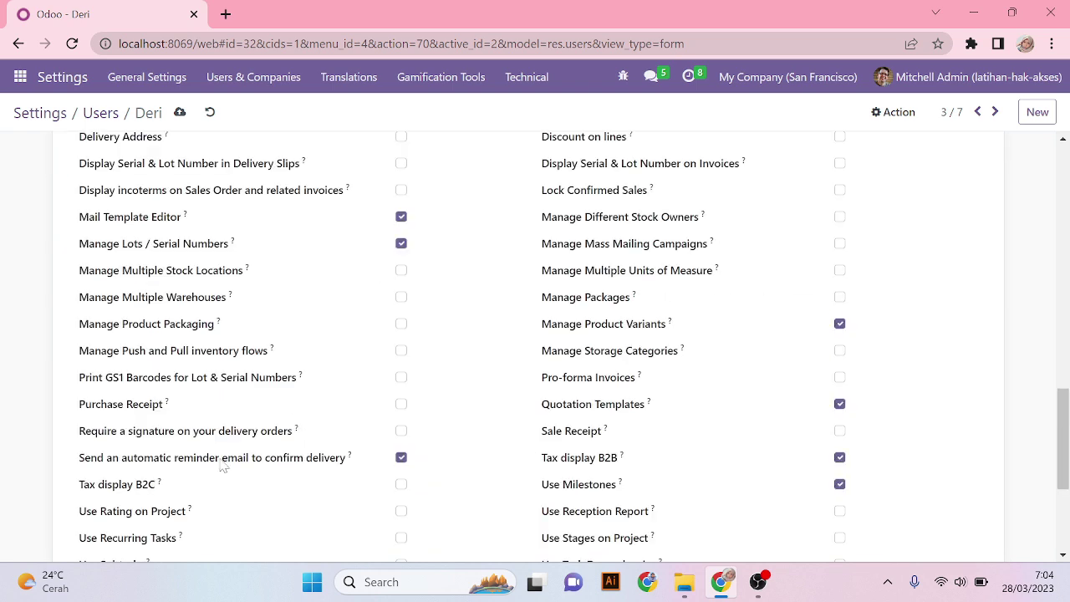
scroll(224, 468, "down", 3)
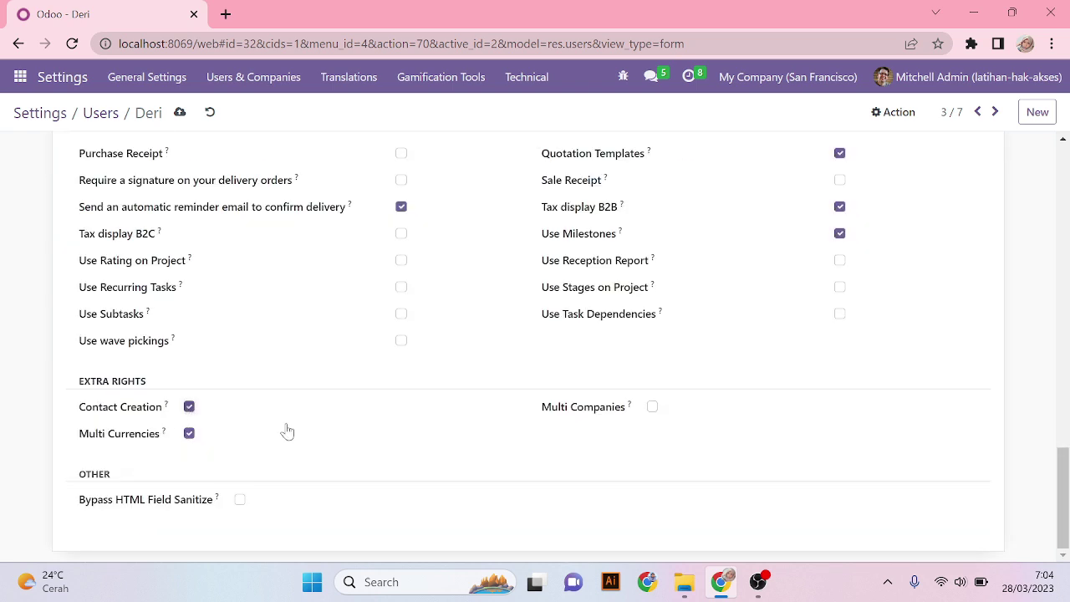
scroll(399, 403, "up", 10)
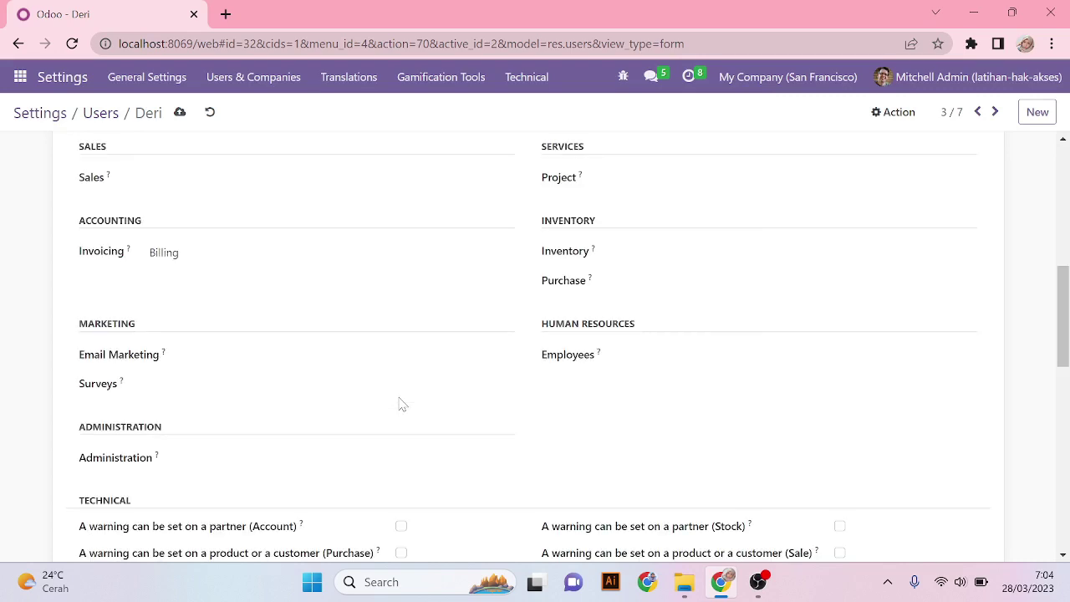
scroll(398, 403, "up", 3)
scroll(401, 404, "down", 3)
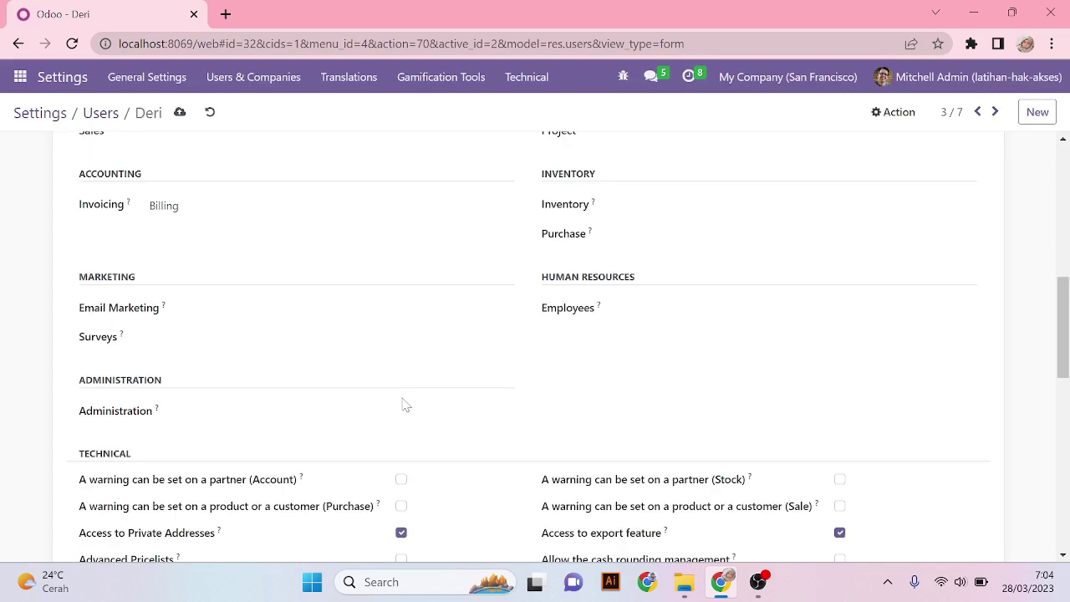
scroll(405, 405, "up", 1)
scroll(404, 403, "up", 4)
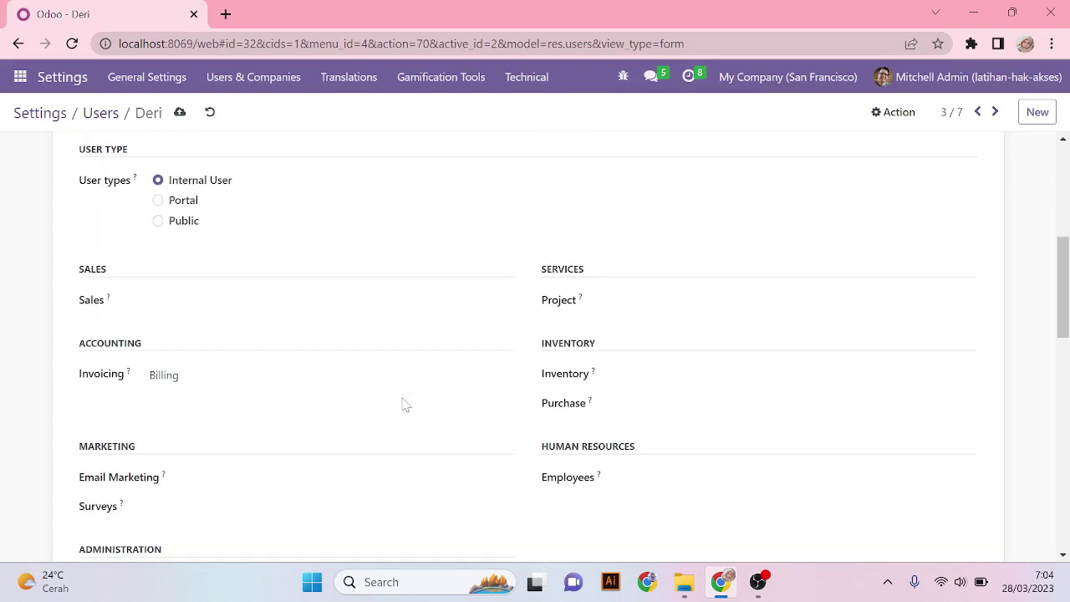
left_click(179, 113)
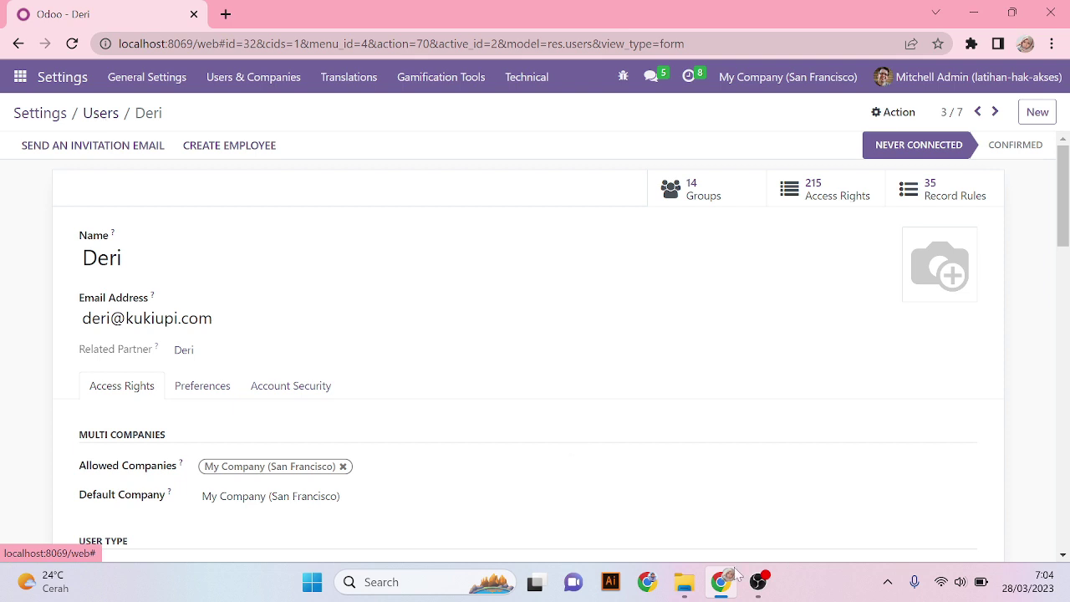
left_click(756, 593)
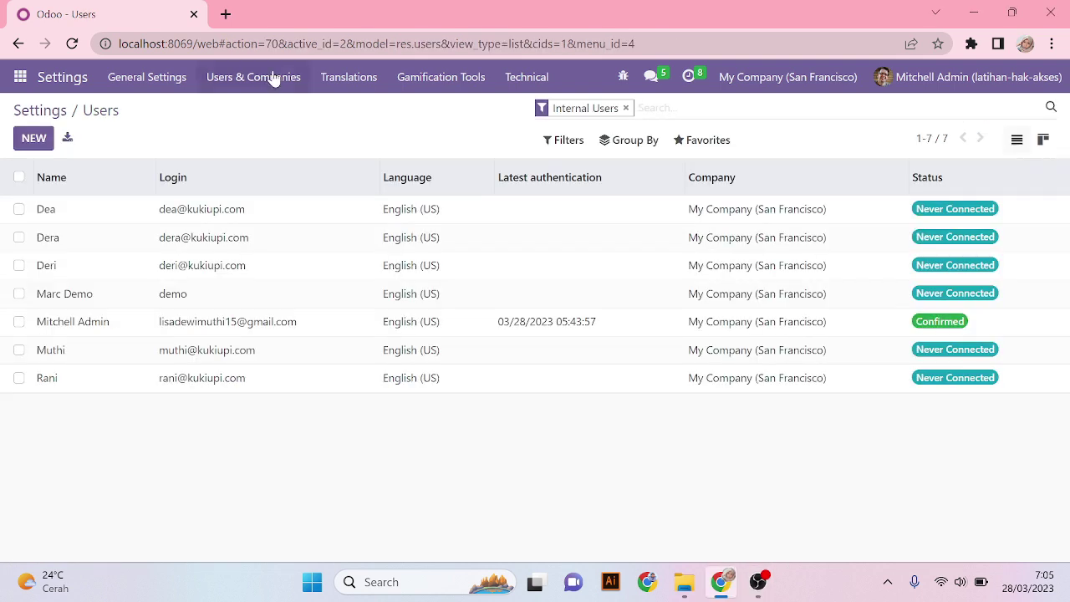
- Open the list of user groups and look through it for the Purchase groups
left_click(273, 78)
left_click(239, 132)
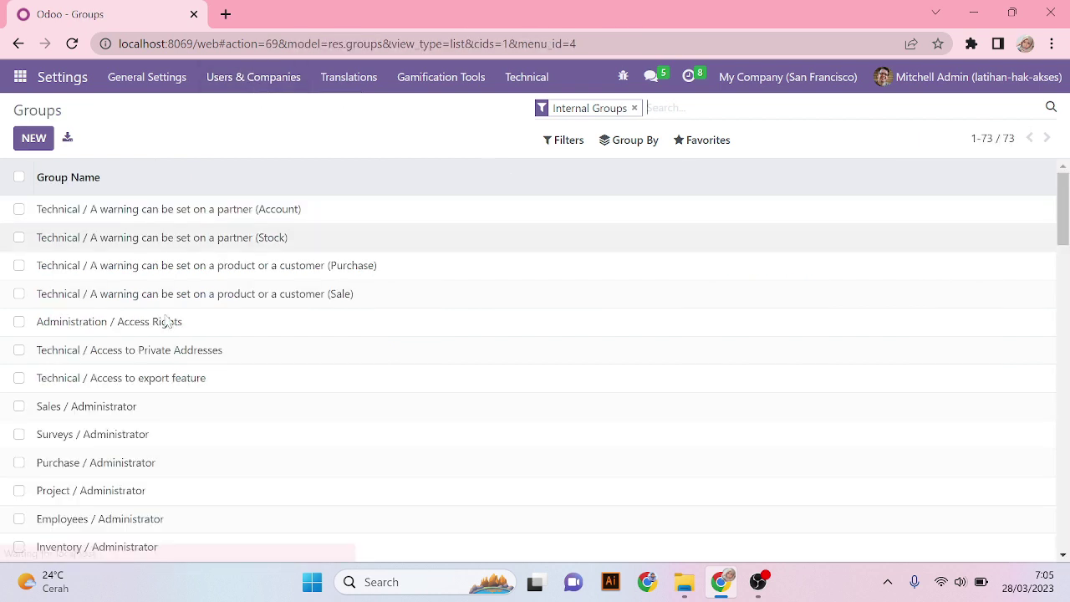
scroll(197, 289, "down", 3)
scroll(199, 288, "down", 6)
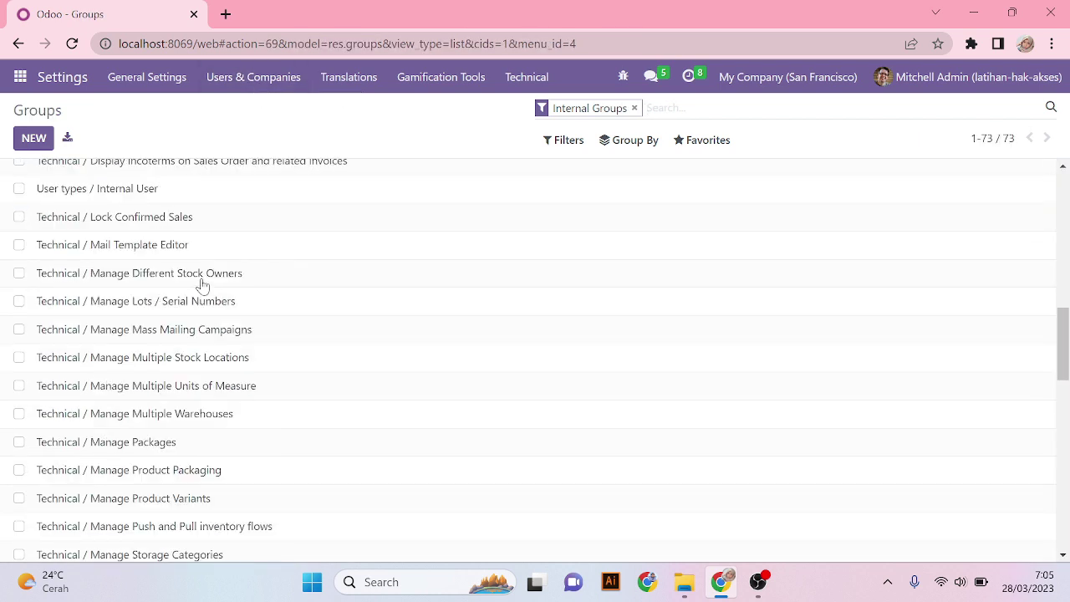
scroll(201, 285, "up", 4)
scroll(202, 286, "up", 4)
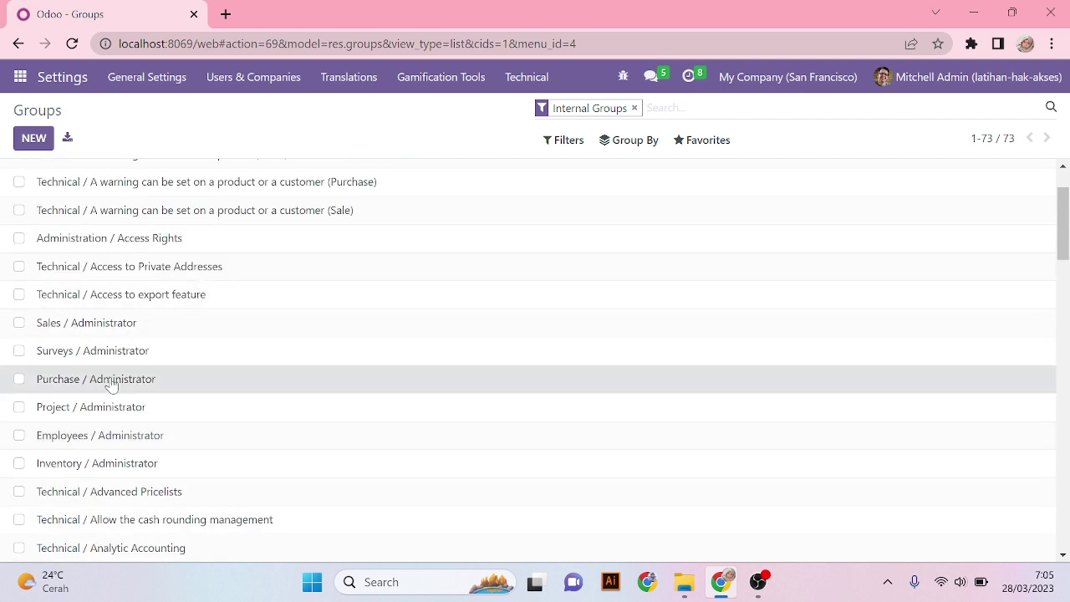
- Open the Purchase / Administrator group and view the details of the imported user listed in it
left_click(111, 385)
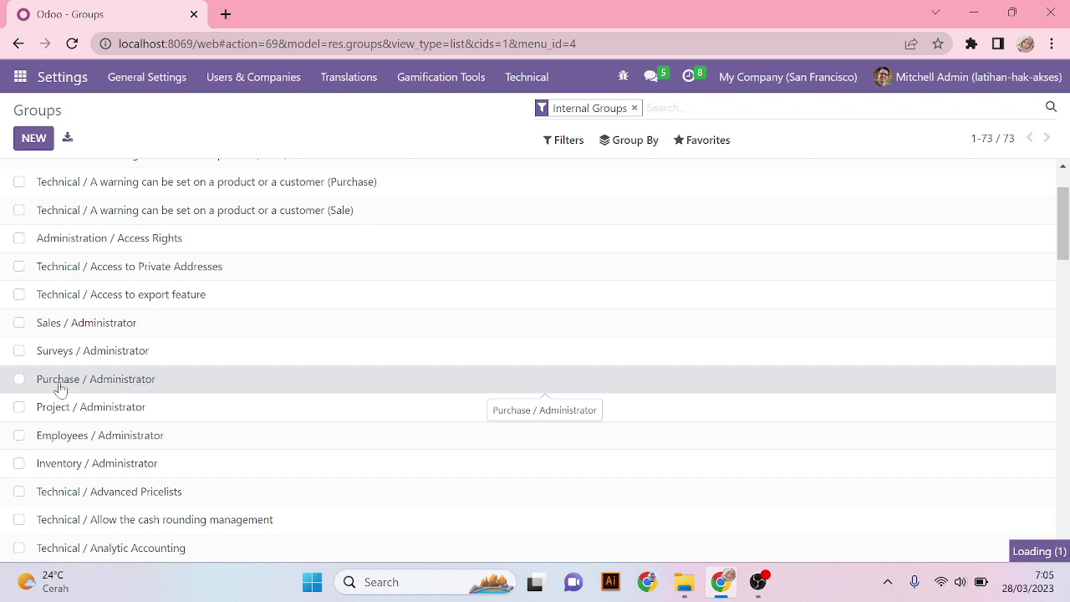
left_click(153, 380)
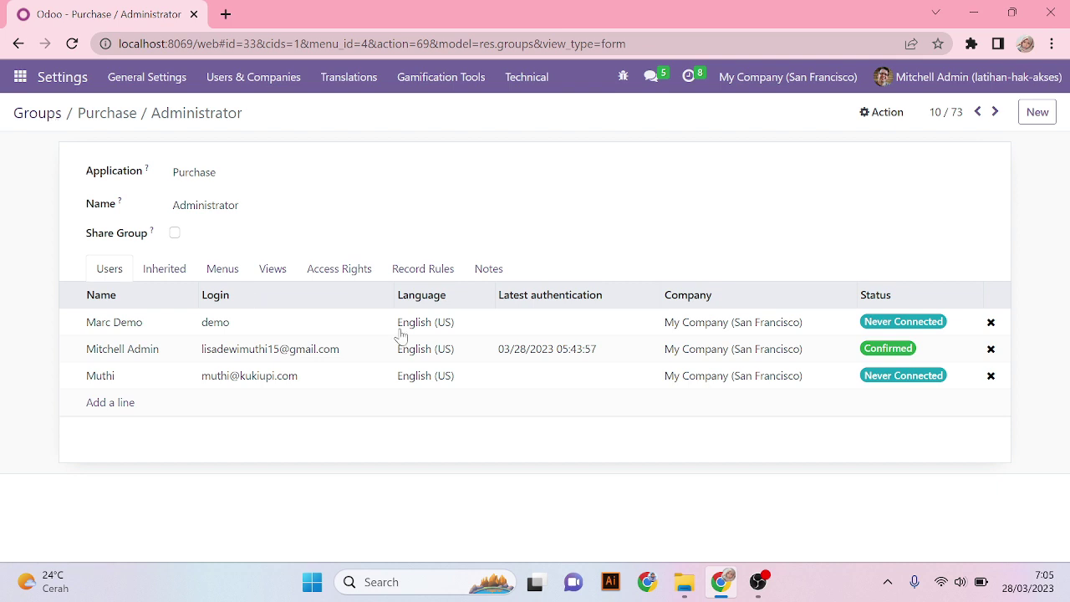
left_click(401, 375)
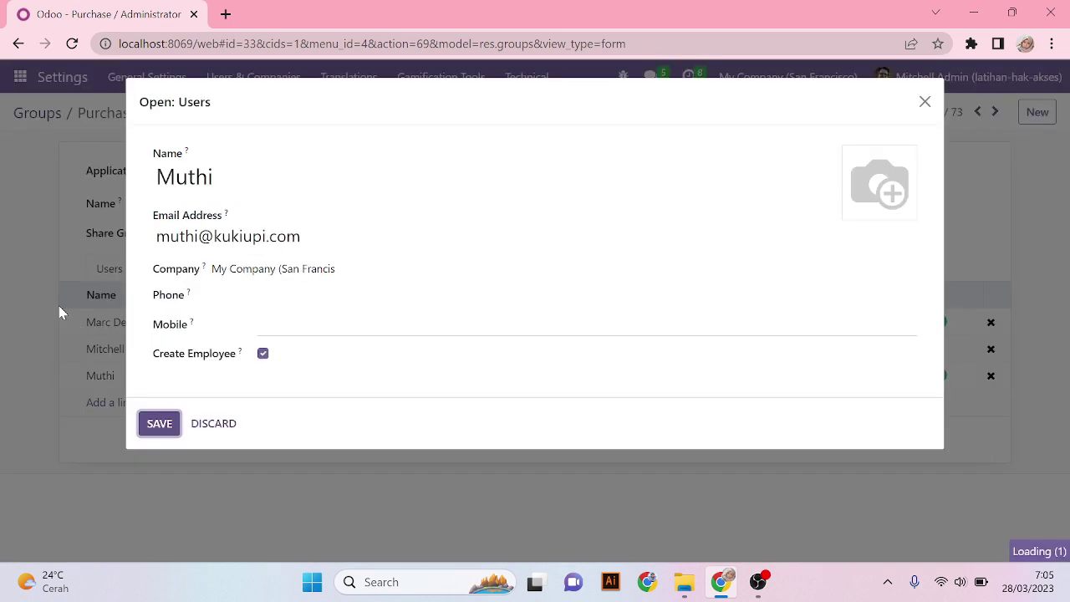
left_click(925, 102)
- Return to the groups list and open the Purchase / User group to inspect its users
scroll(242, 335, "down", 12)
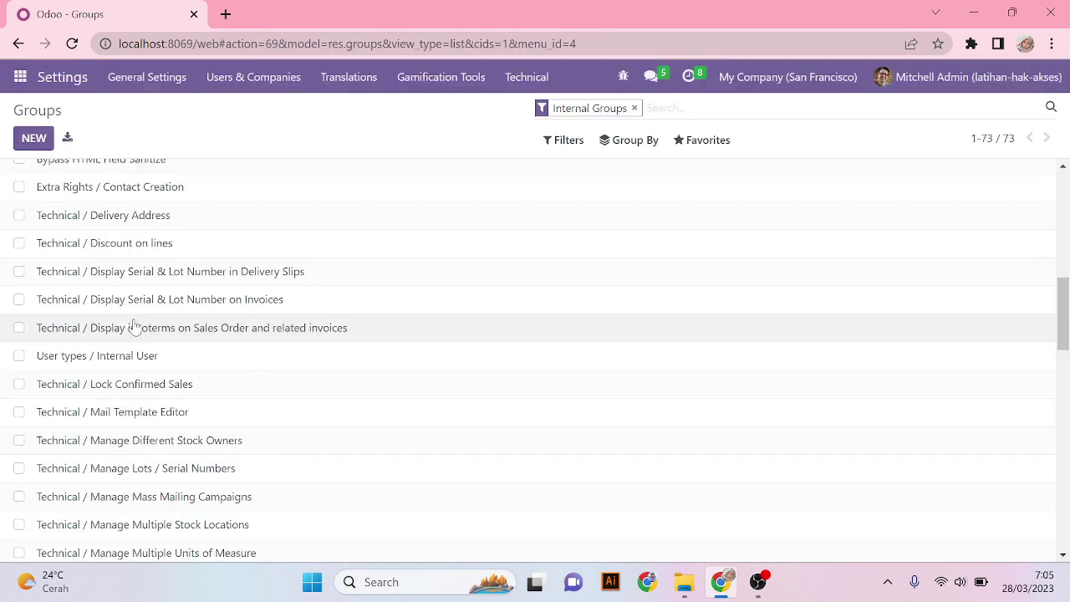
scroll(138, 336, "down", 2)
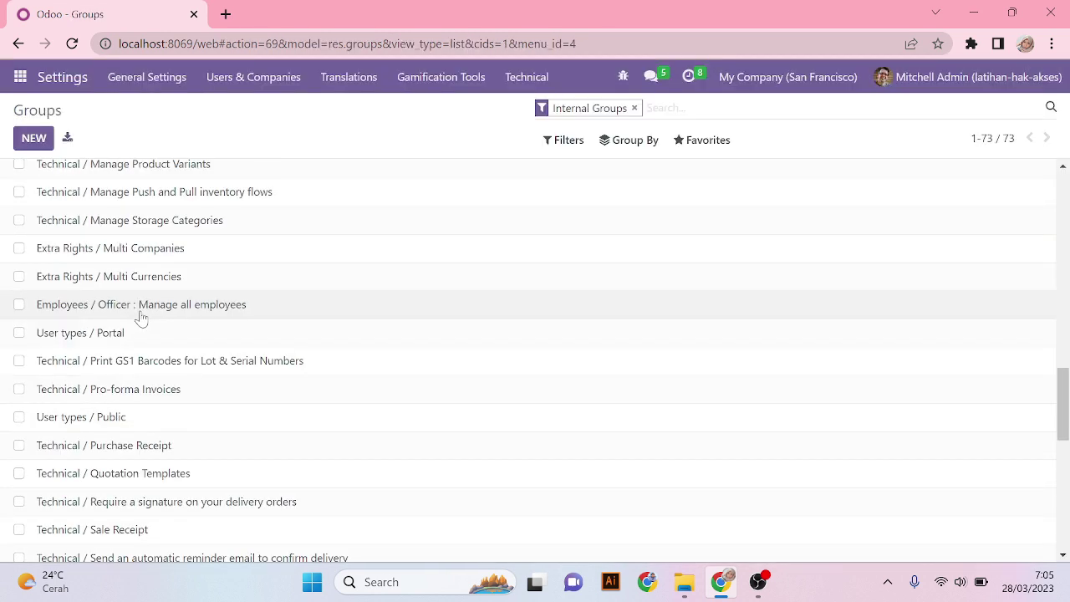
scroll(122, 334, "down", 7)
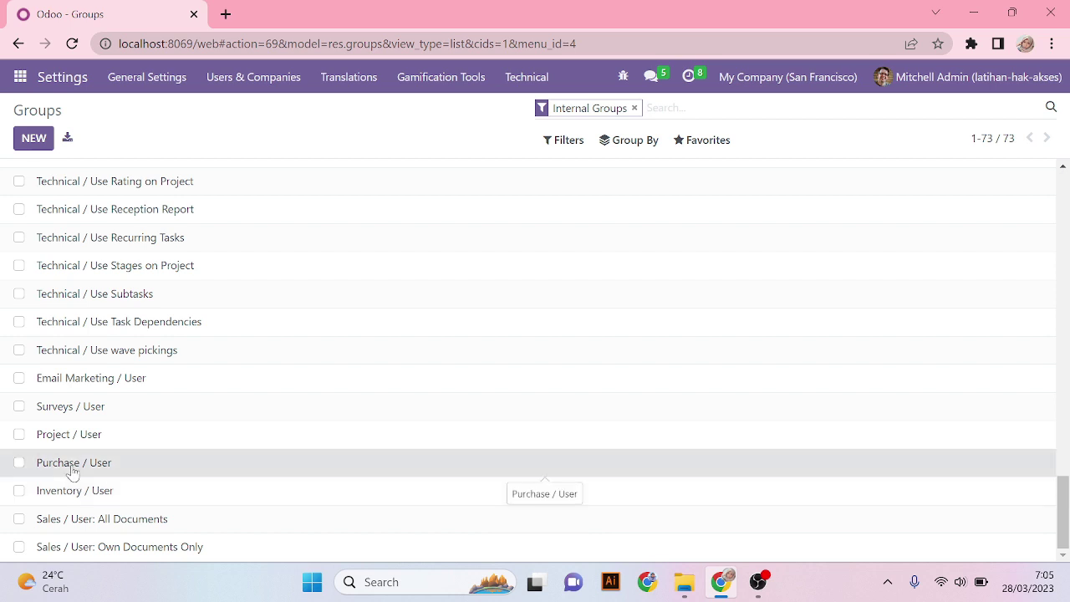
left_click(72, 468)
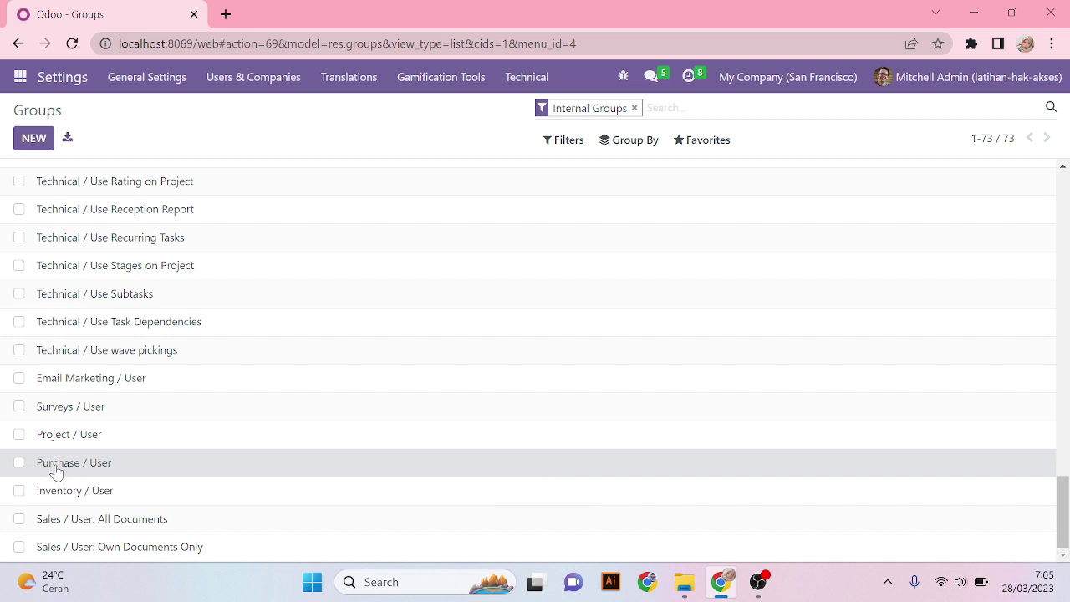
left_click(55, 471)
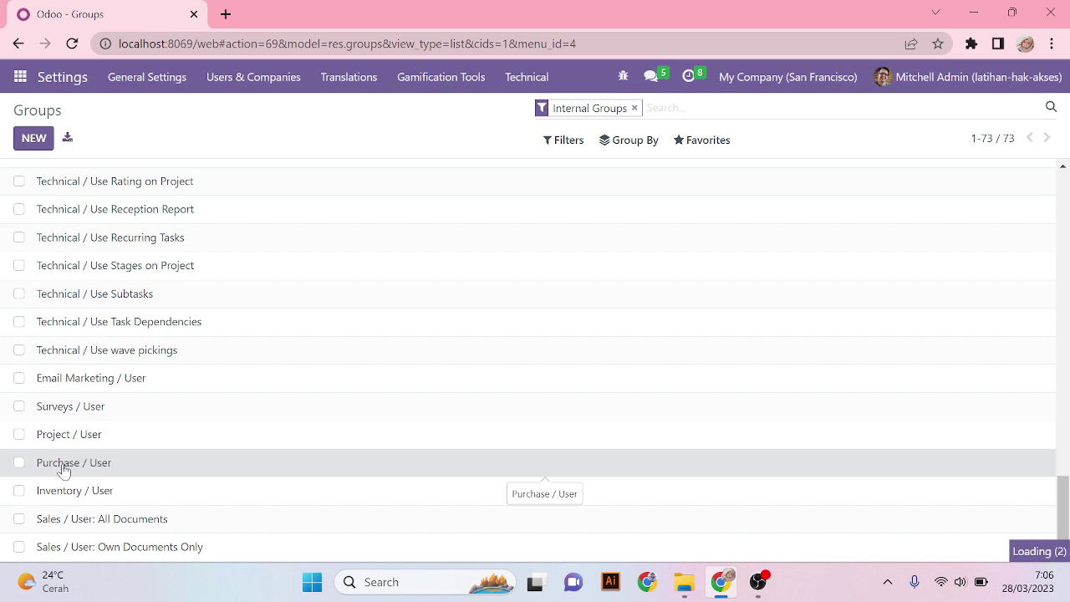
scroll(367, 381, "up", 4)
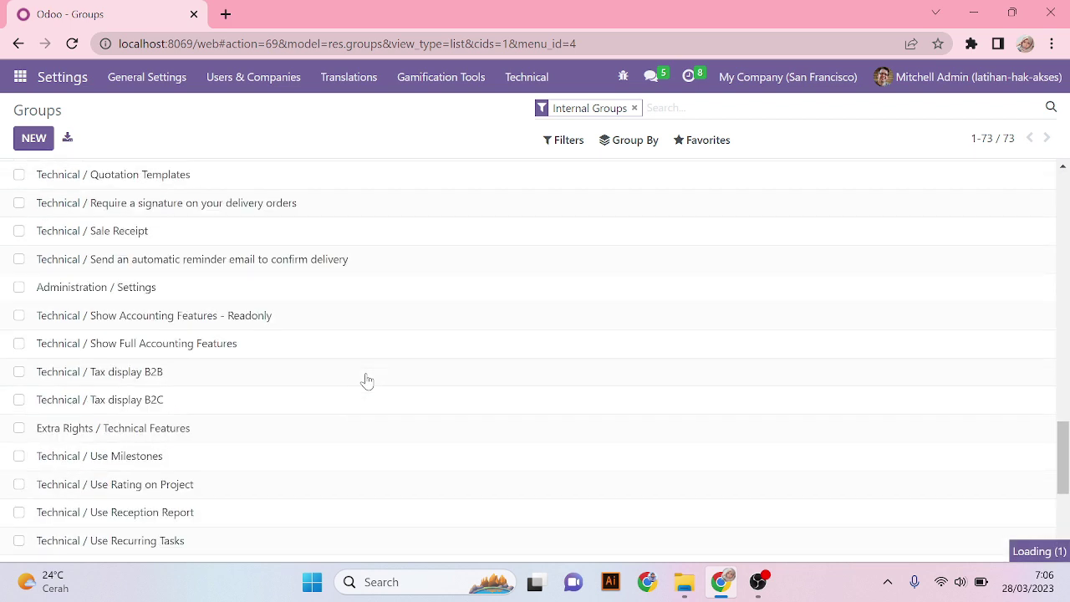
scroll(365, 382, "down", 4)
left_click(63, 468)
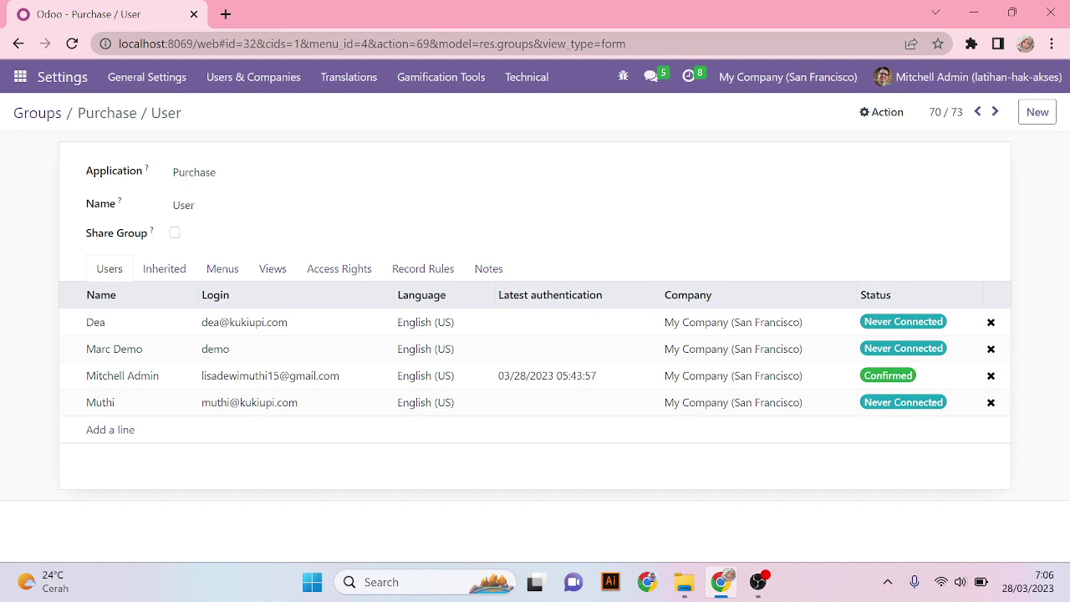
- Open the local Odoo site at localhost:8069 in a new browser tab and switch to the imported user's Discuss session
left_click(225, 15)
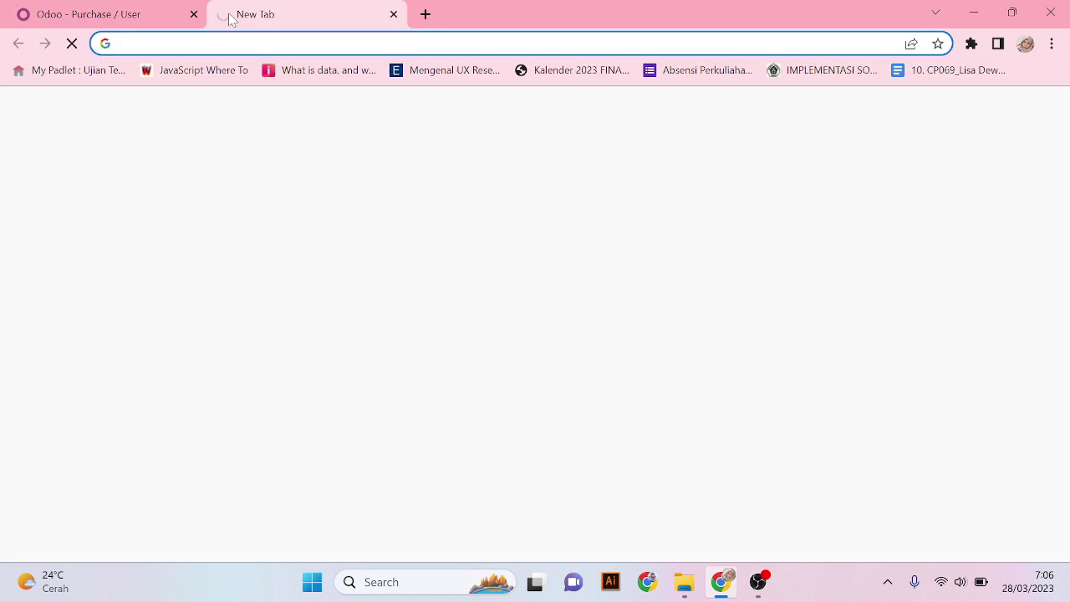
type("local")
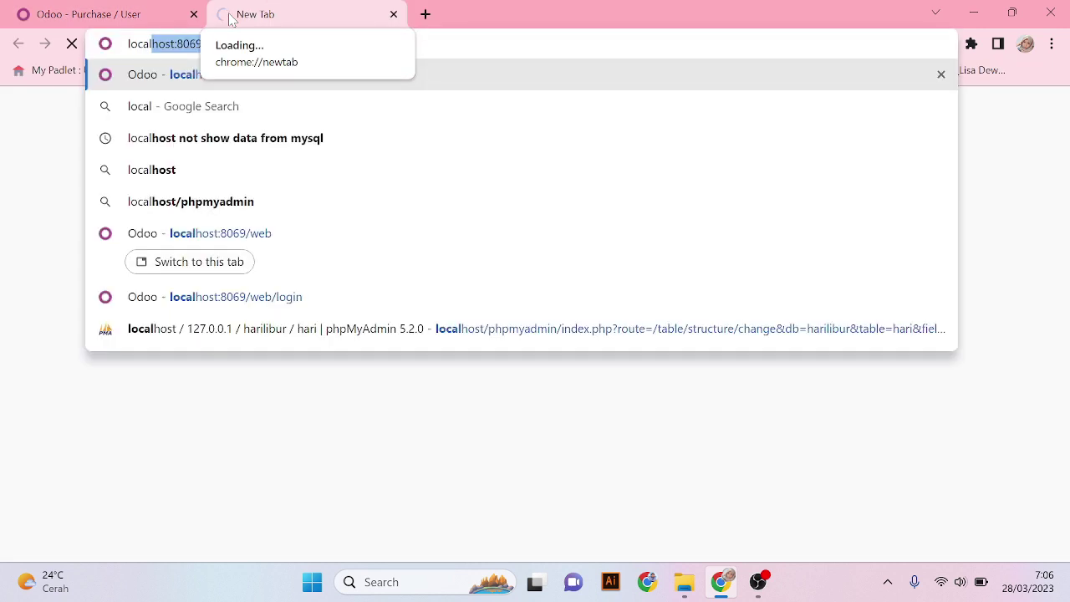
key("Return")
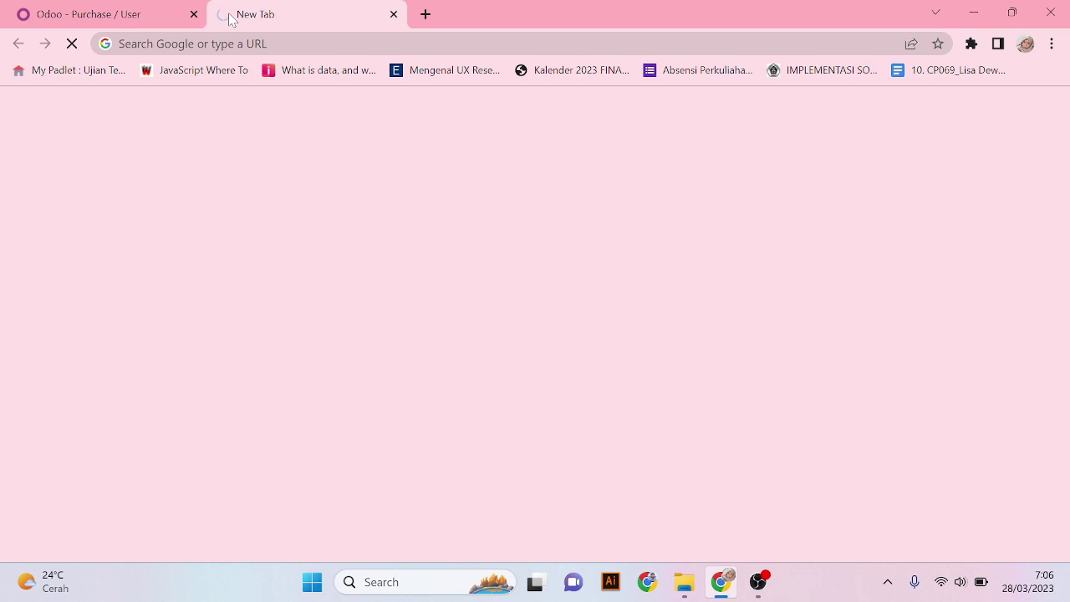
left_click(181, 15)
left_click(228, 5)
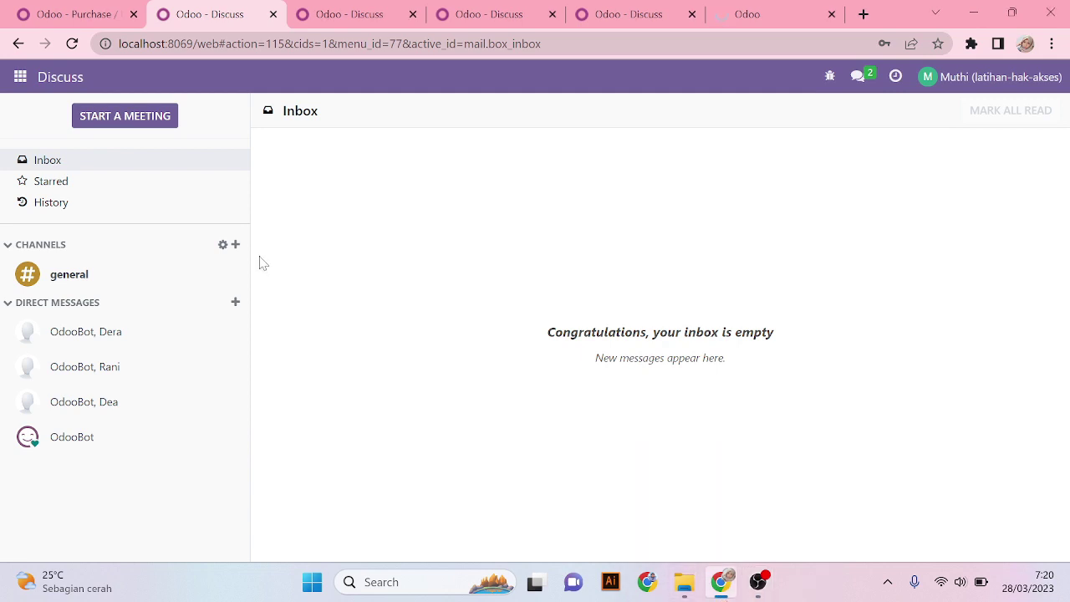
- Check the account options in the current user's session and open the Purchase application to view its menus
left_click(1019, 82)
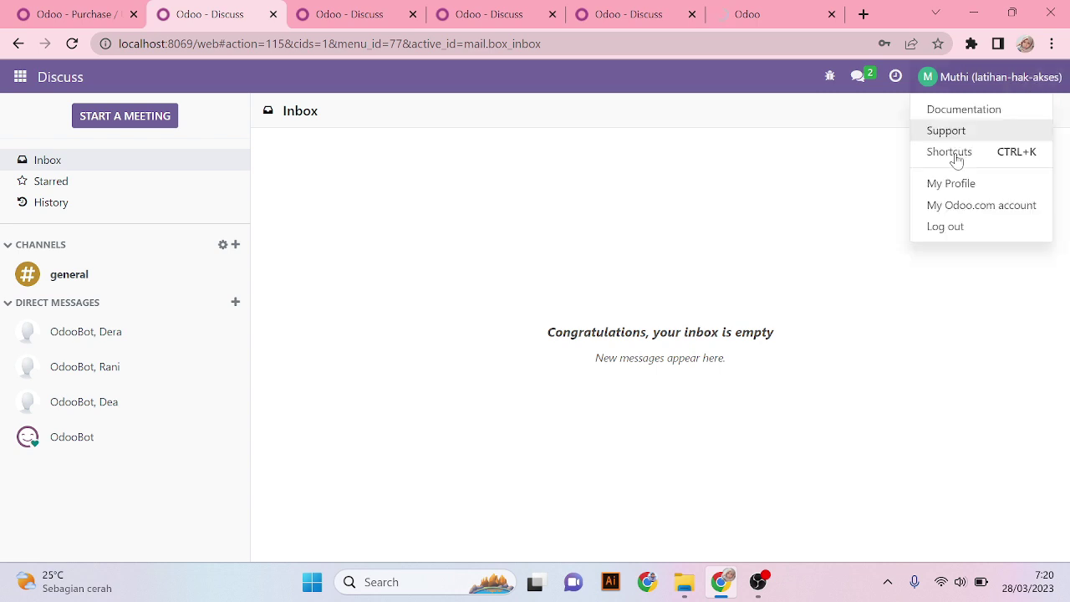
left_click(846, 187)
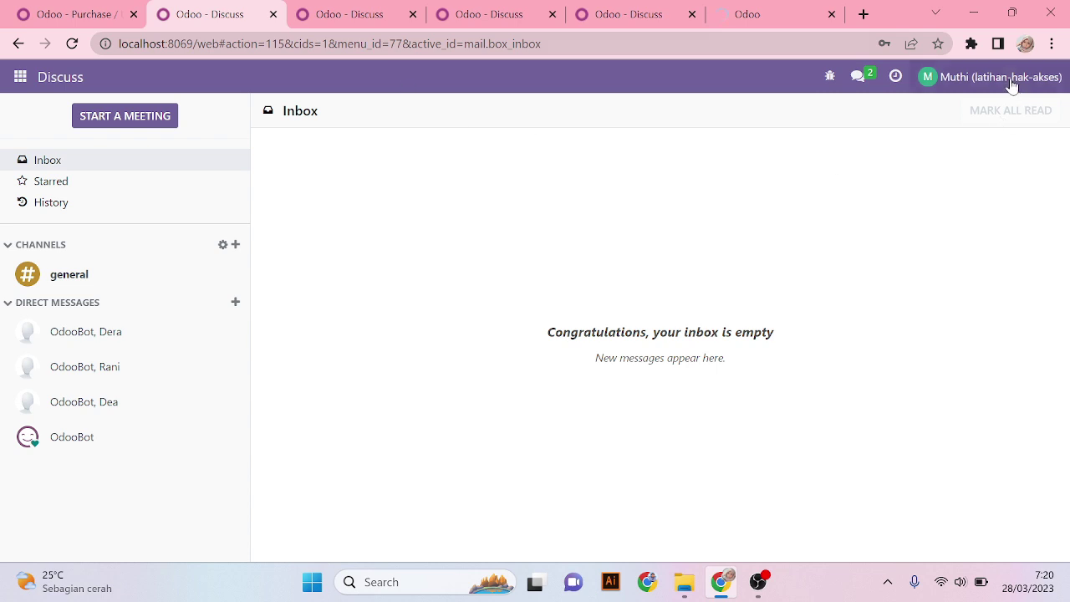
left_click(19, 78)
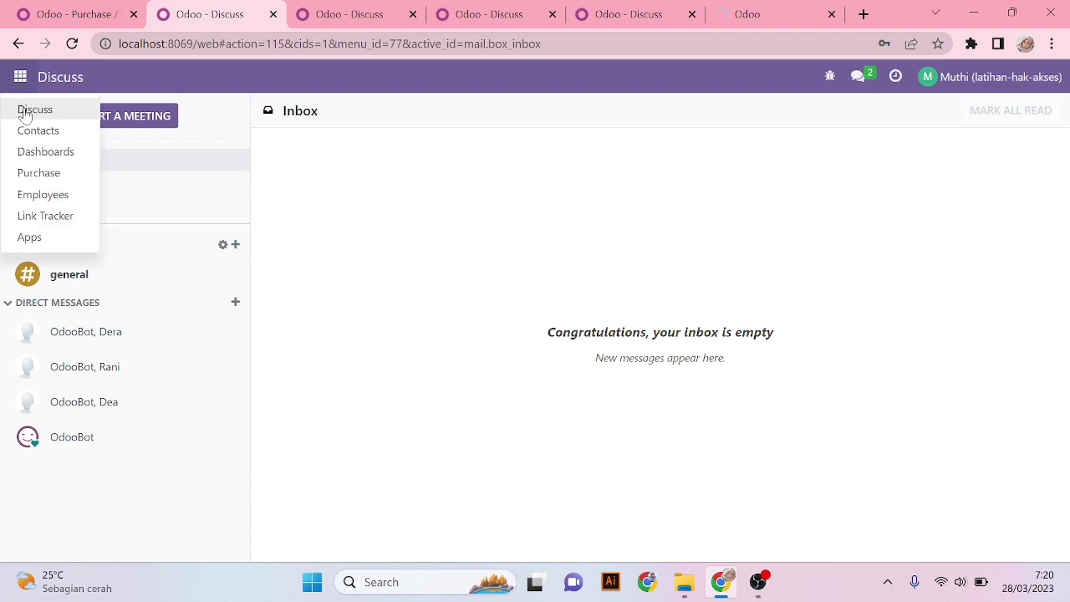
left_click(40, 176)
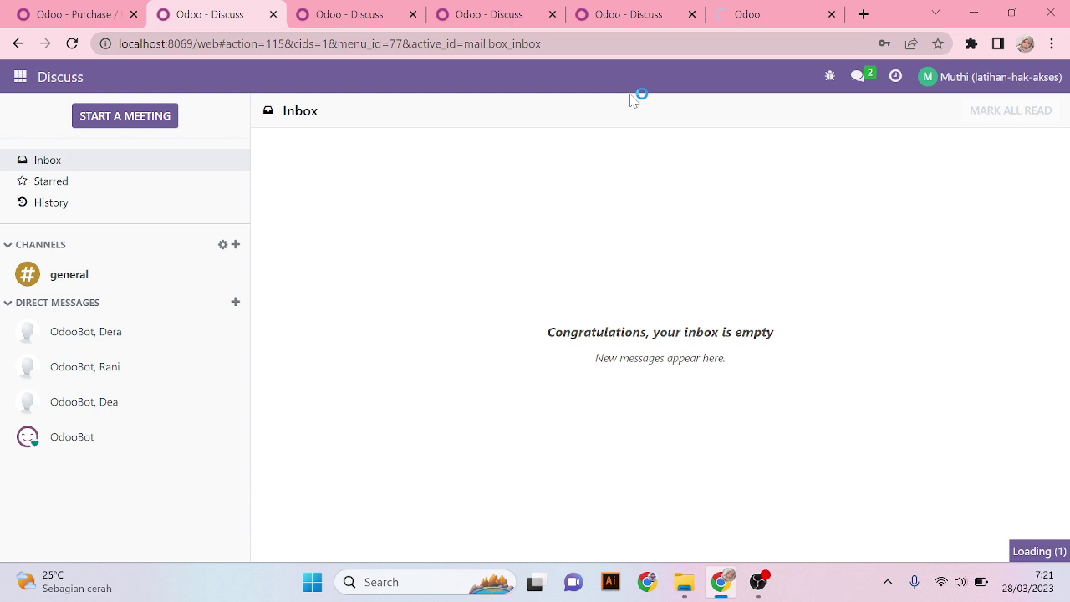
mouse_move(776, 592)
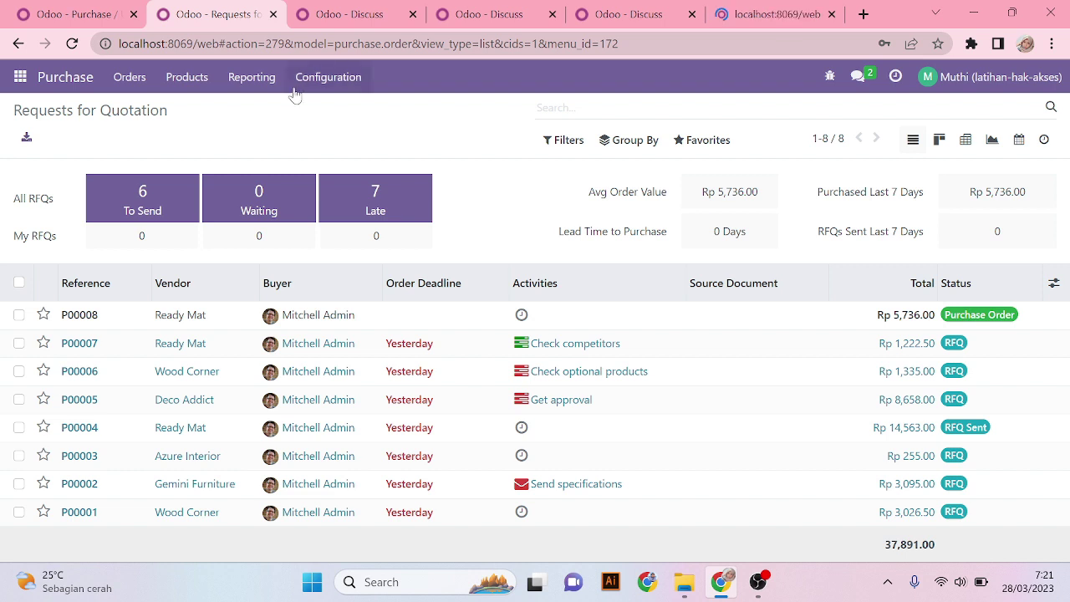
- Open the Purchase application in the second user's session and compare its menus with the first user's session
left_click(369, 25)
left_click(20, 76)
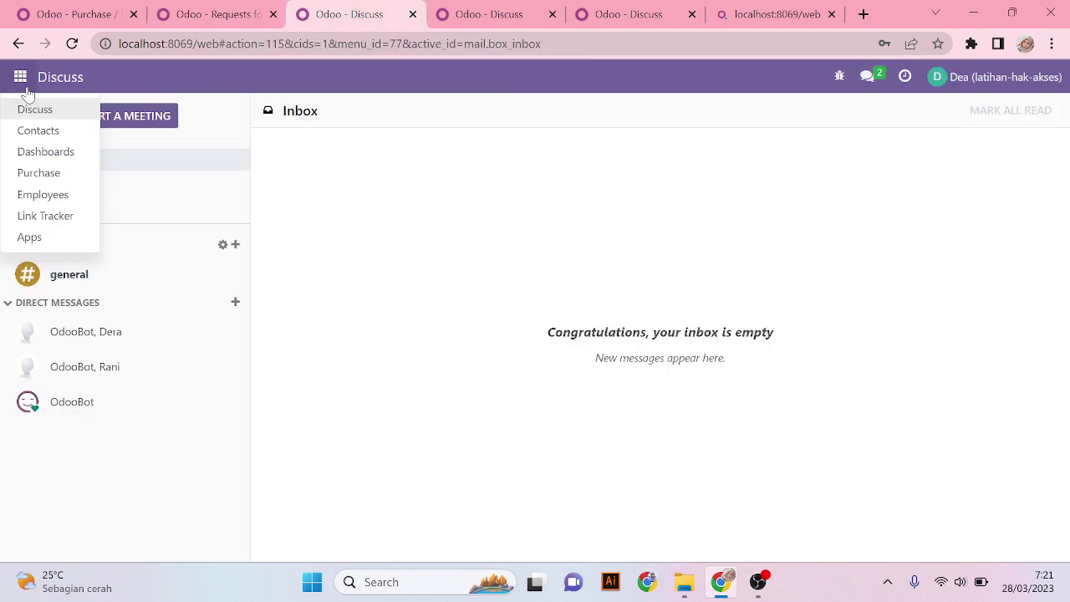
left_click(53, 182)
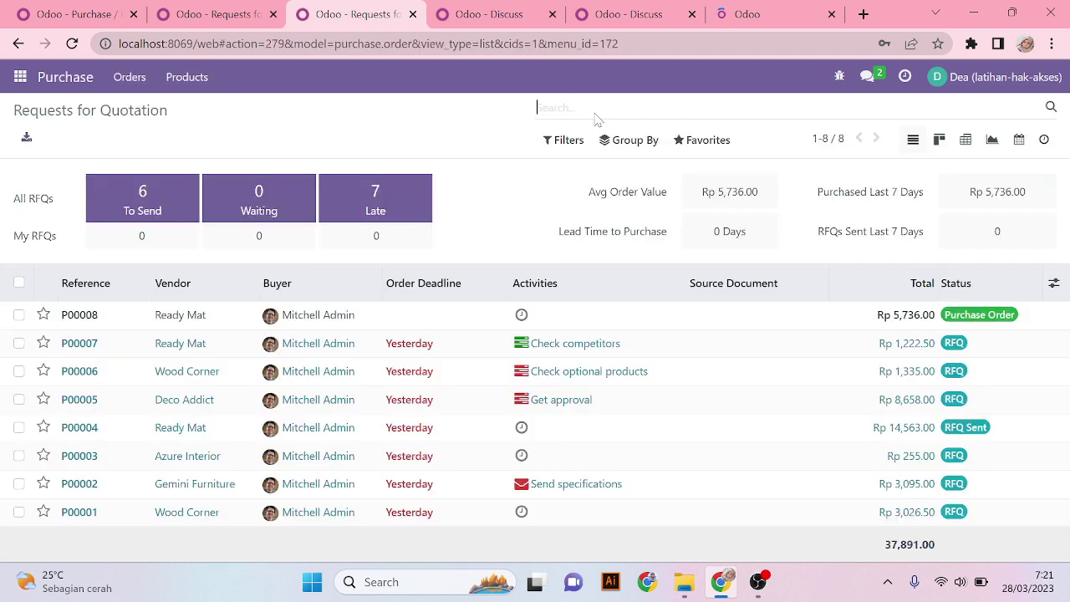
left_click(219, 14)
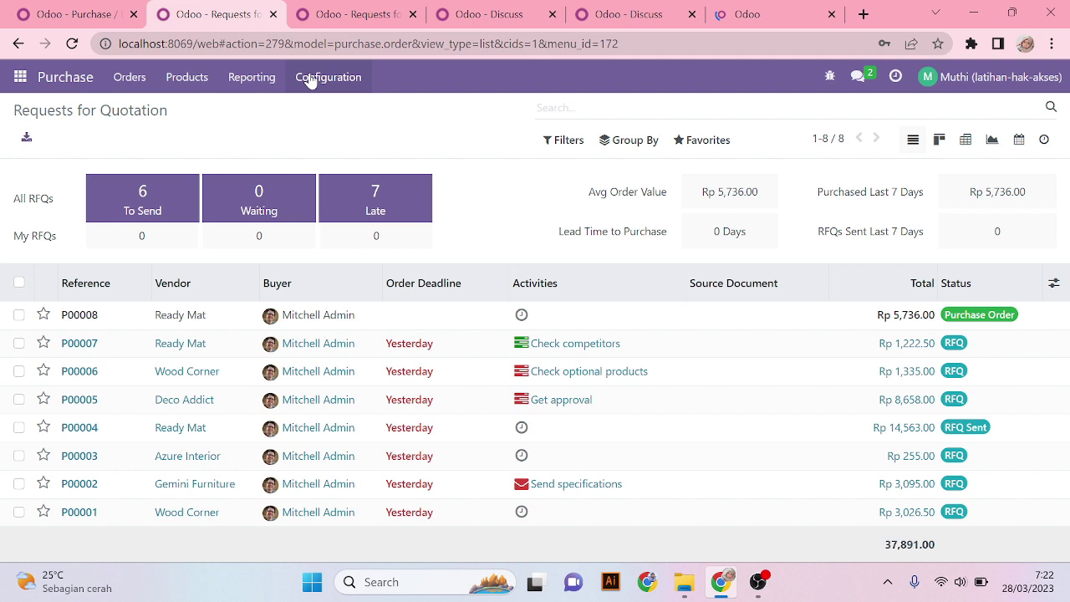
- Inspect which applications are available in the third and fourth users' Discuss sessions and return to the first user's Requests for Quotation
left_click(489, 10)
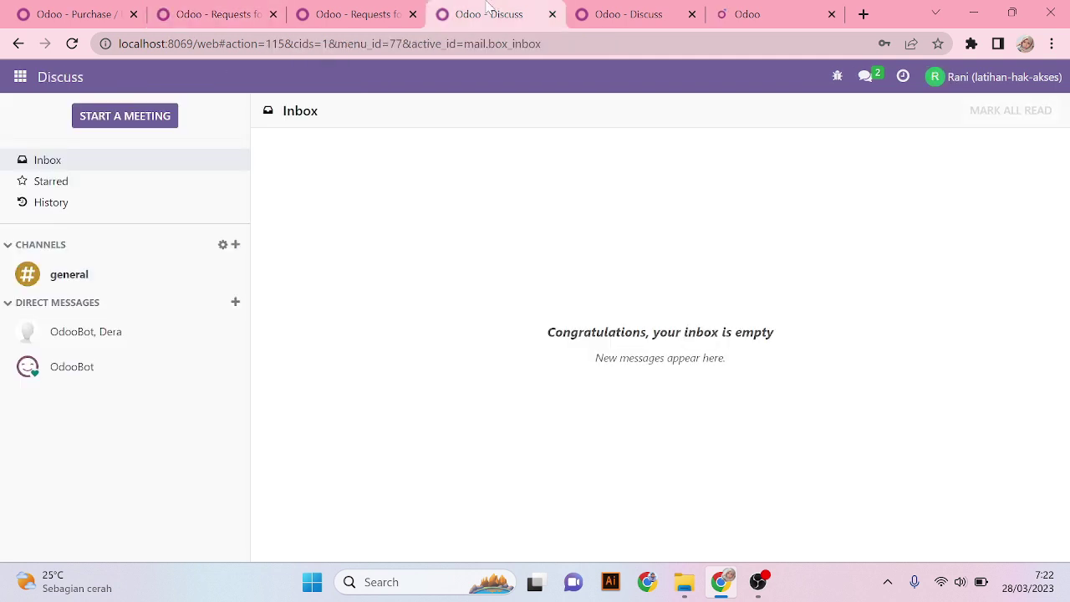
left_click(21, 79)
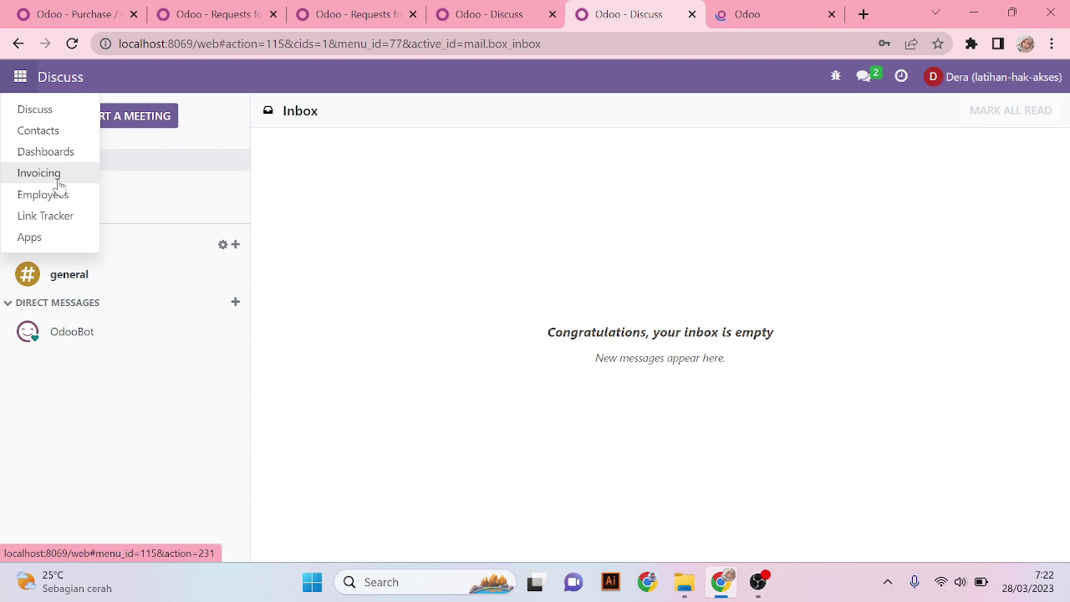
left_click(460, 8)
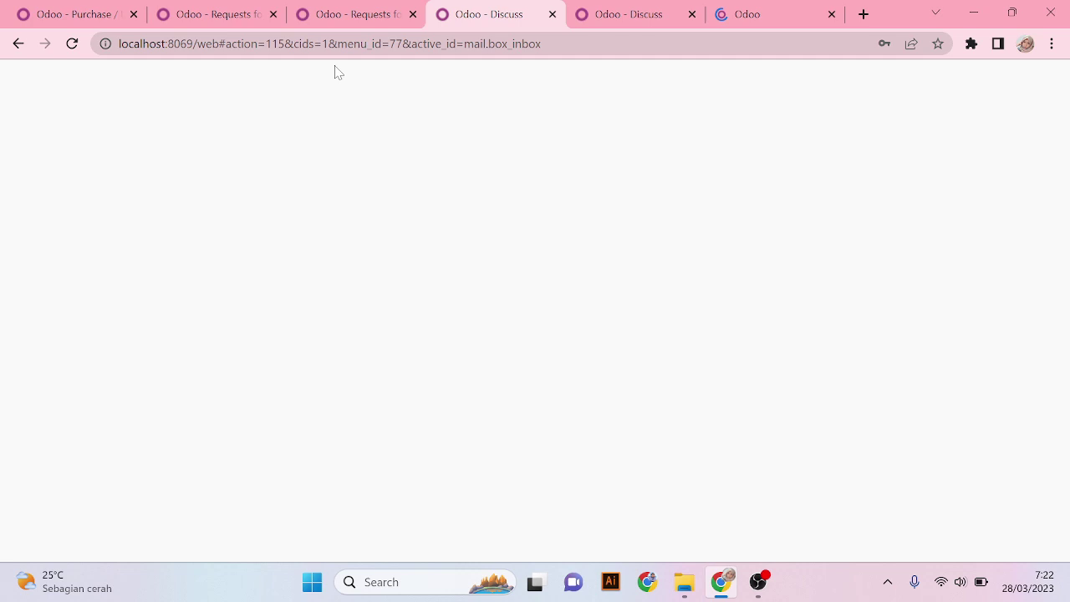
left_click(612, 15)
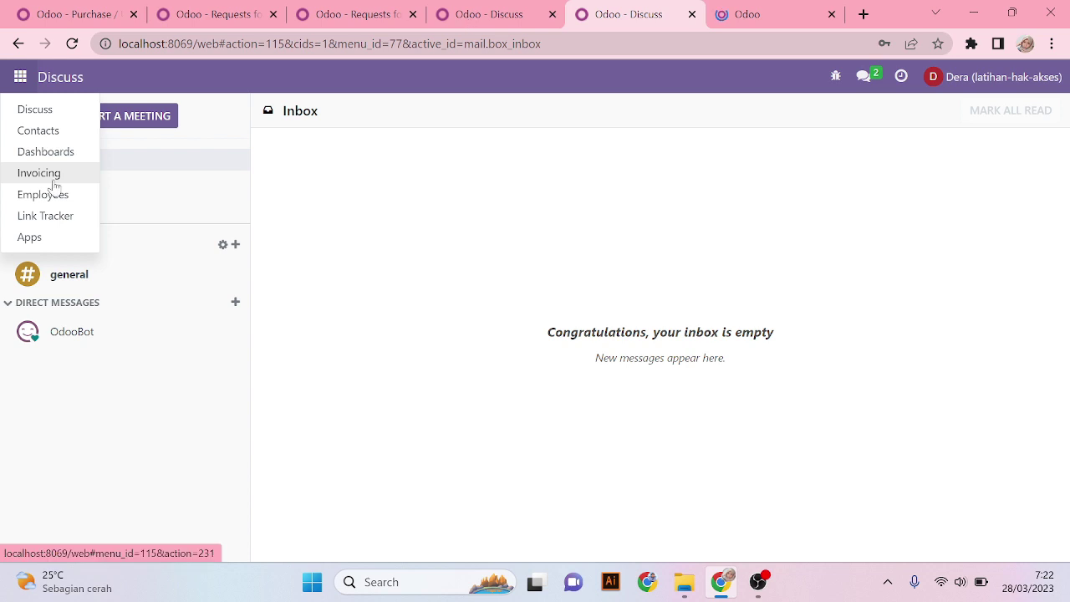
left_click(240, 7)
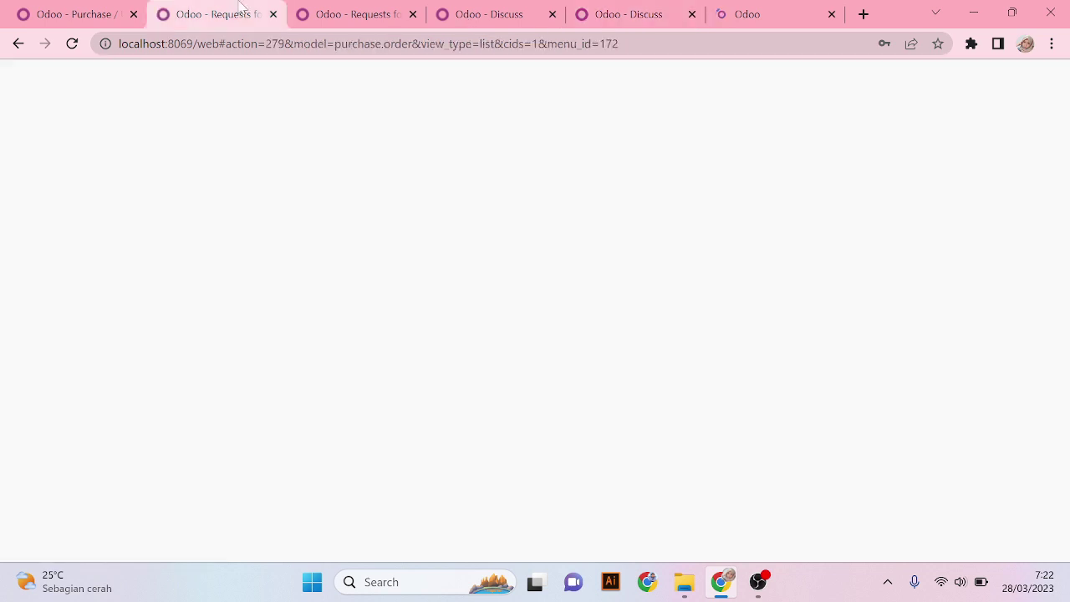